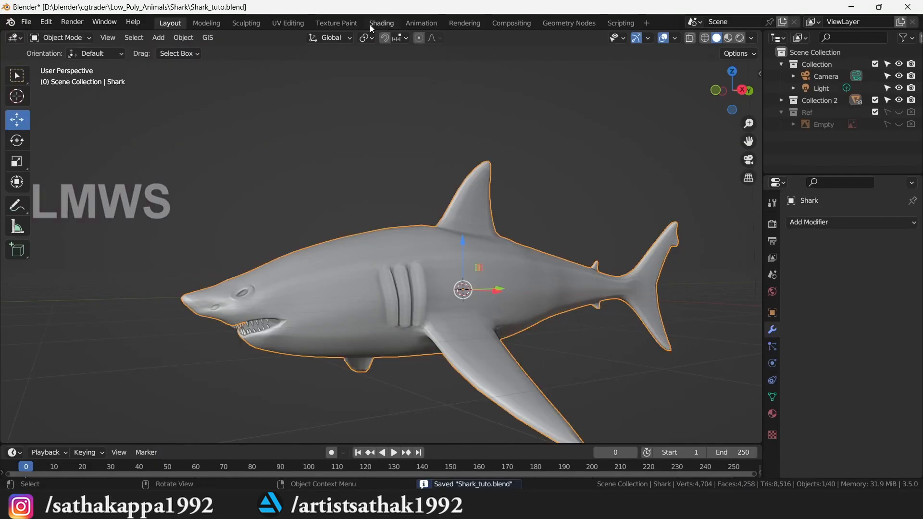
# - Switch to the Shading workspace to show the shark's material setup
pyautogui.click(381, 23)
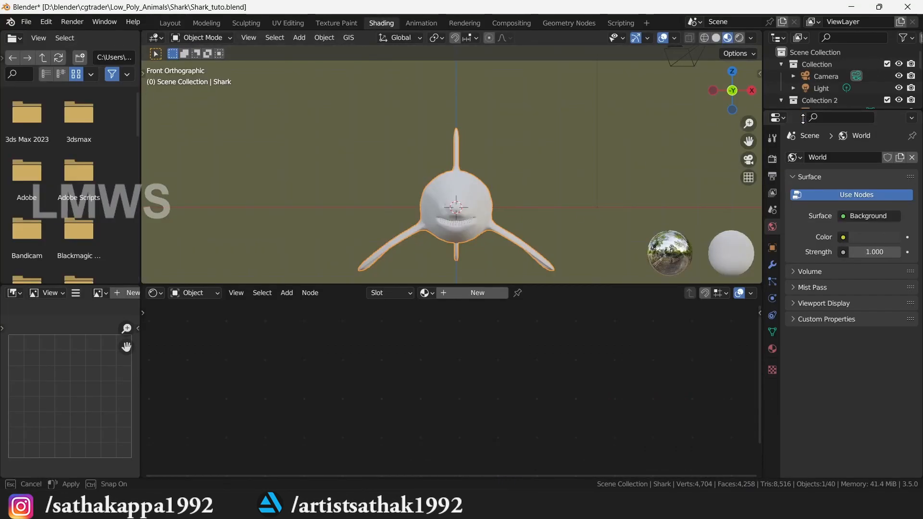
# - Turn on the on-screen display of pressed keys from the viewport's View sidebar settings
pyautogui.moveTo(804, 109); pyautogui.dragTo(803, 194)
pyautogui.scroll(1, 512, 226)
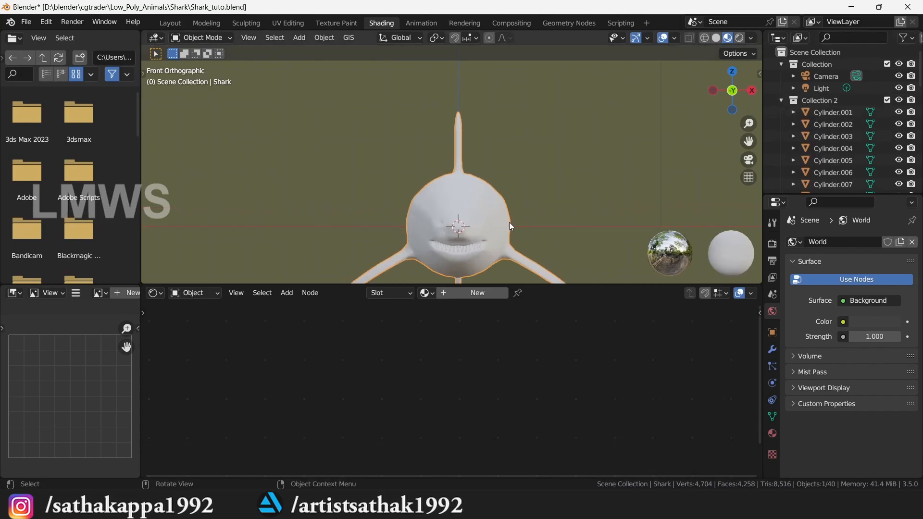
pyautogui.moveTo(731, 94); pyautogui.dragTo(603, 106)
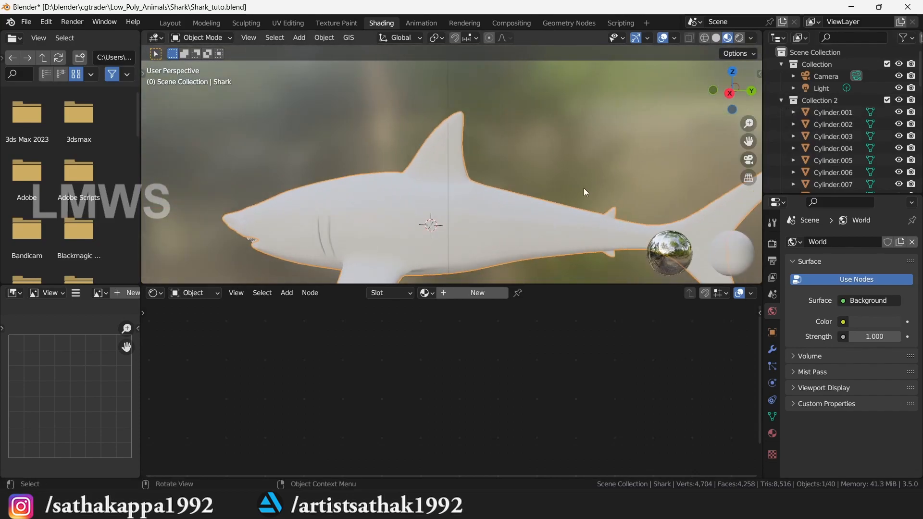
pyautogui.scroll(-1, 461, 223)
pyautogui.press('n')
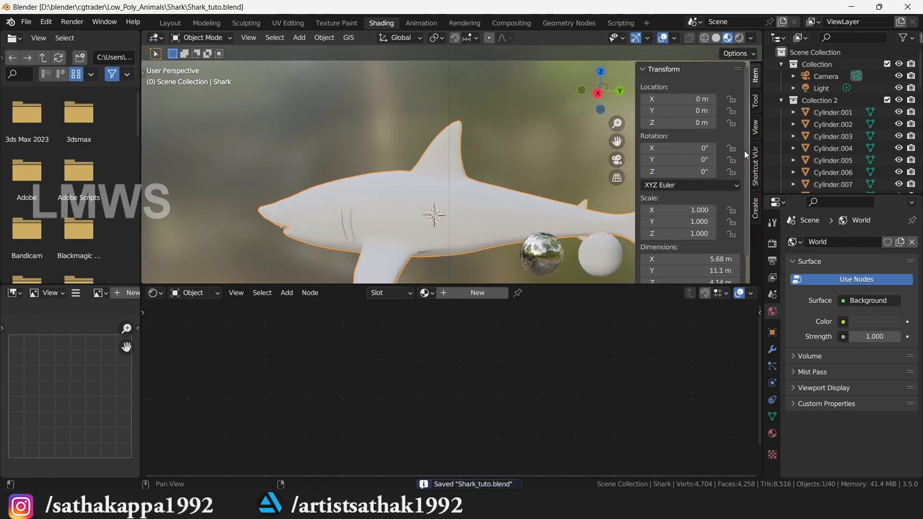
pyautogui.click(755, 127)
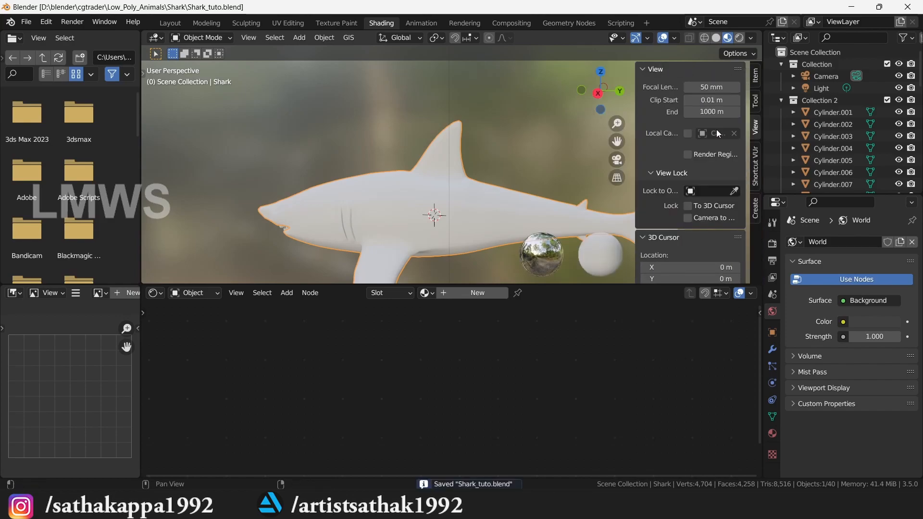
pyautogui.click(755, 166)
pyautogui.click(688, 88)
pyautogui.press('n')
pyautogui.scroll(2, 467, 210)
# - Save, then give the shark a new default material named 'Shark' and save again
pyautogui.hotkey('ctrl', 's')
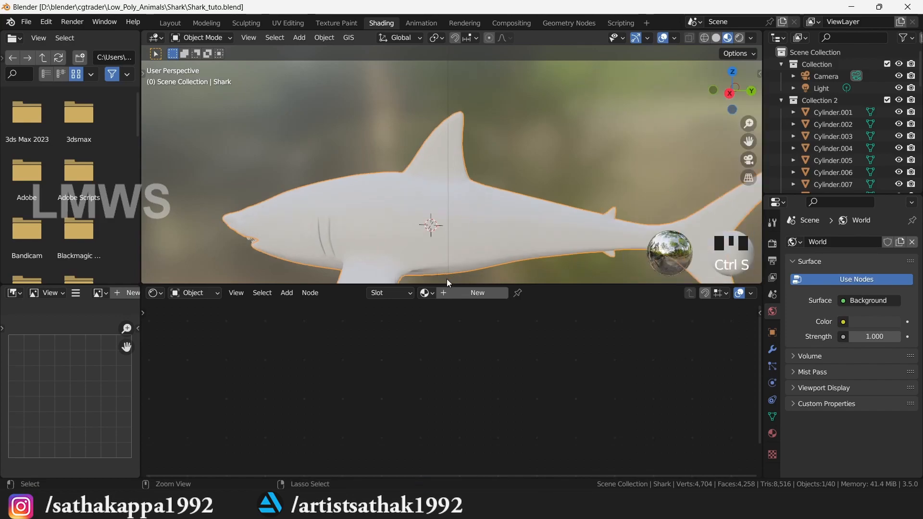
pyautogui.scroll(-2, 462, 207)
pyautogui.moveTo(433, 207); pyautogui.dragTo(474, 205, button='middle')
pyautogui.scroll(2, 443, 205)
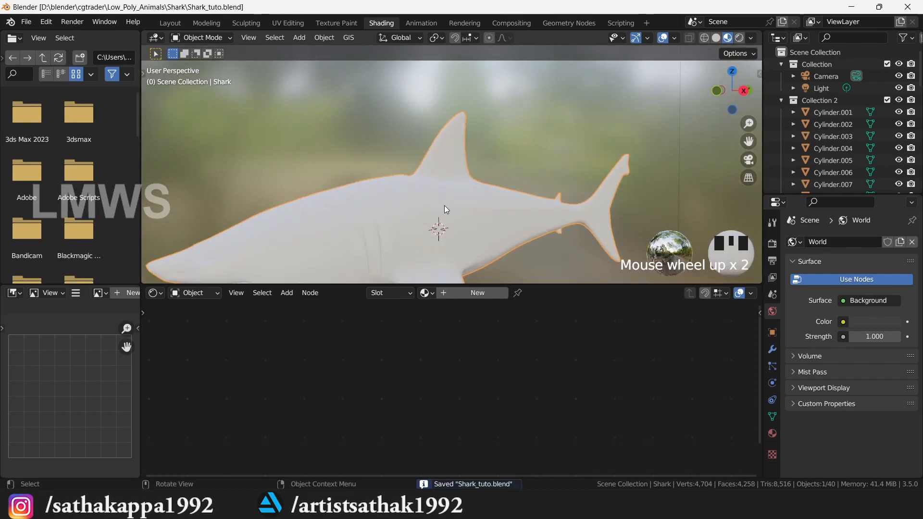
pyautogui.scroll(-2, 469, 253)
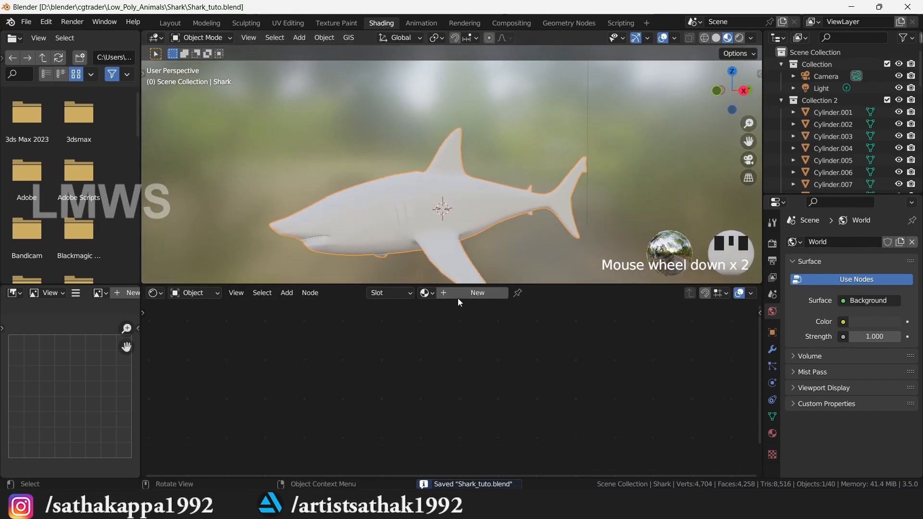
pyautogui.click(477, 297)
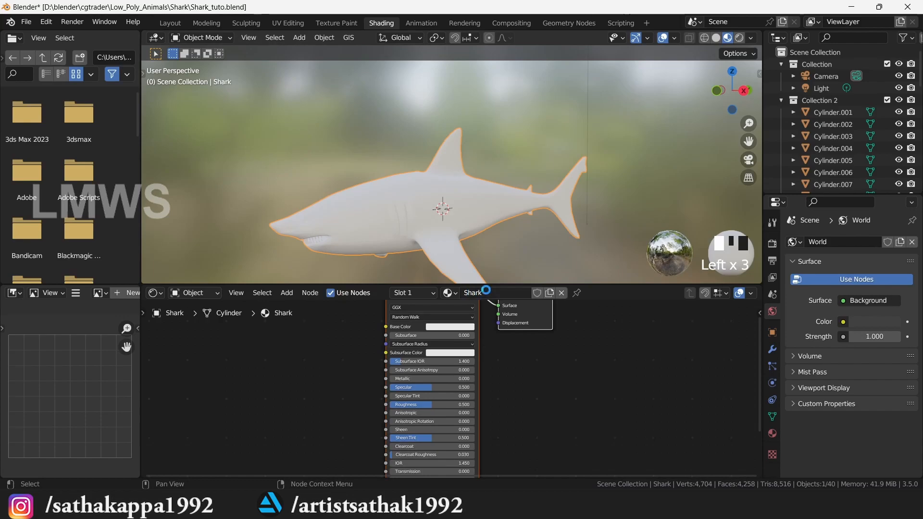
pyautogui.hotkey('ctrl', 's')
# - Return to the Layout workspace with a front view of the shark
pyautogui.click(169, 26)
pyautogui.scroll(2, 375, 218)
pyautogui.moveTo(742, 84)
pyautogui.mouseDown()
pyautogui.moveTo(734, 91)
pyautogui.moveTo(738, 79)
pyautogui.mouseUp()
pyautogui.scroll(1, 356, 169)
pyautogui.doubleClick(366, 168)
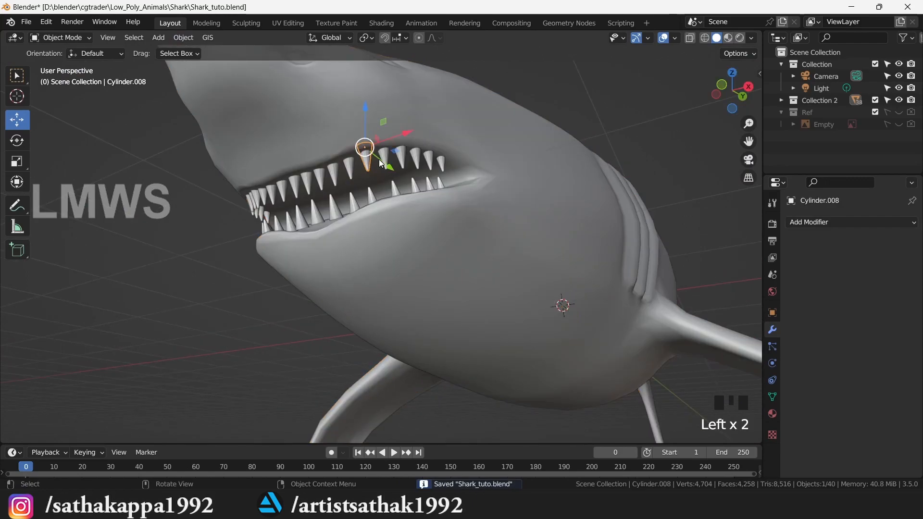
pyautogui.click(298, 189)
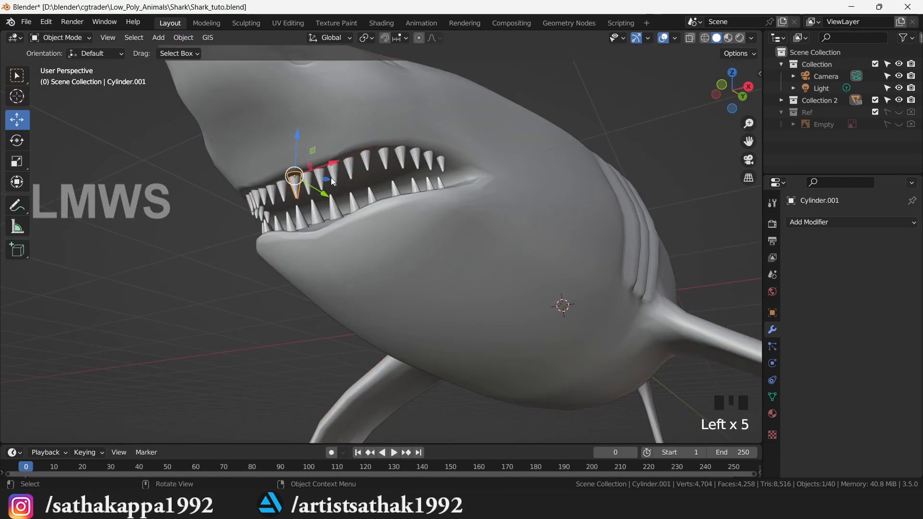
pyautogui.moveTo(728, 96); pyautogui.dragTo(690, 102)
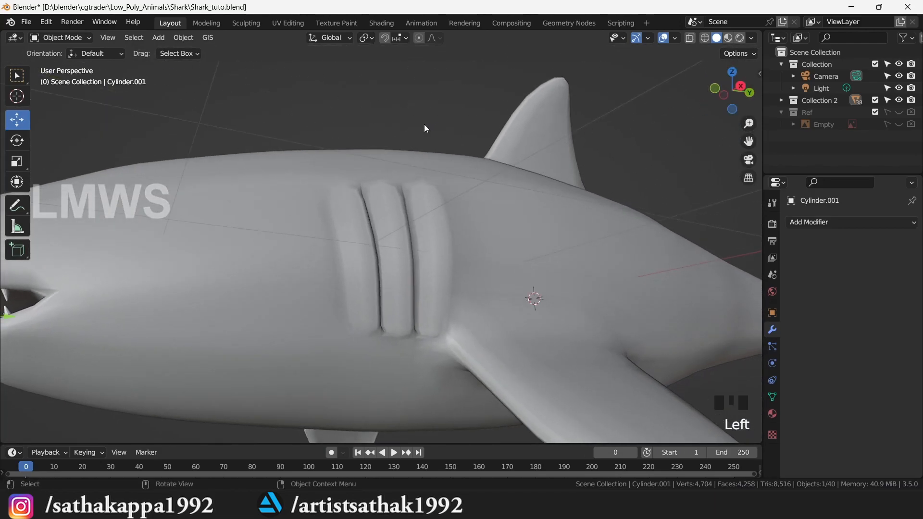
pyautogui.click(429, 126)
pyautogui.scroll(-2, 420, 182)
pyautogui.hotkey('ctrl', 's')
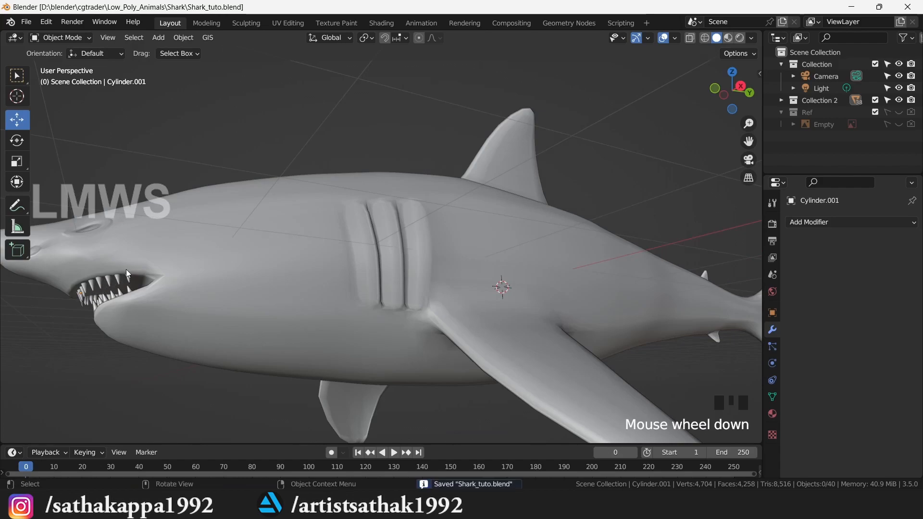
pyautogui.scroll(-1, 262, 274)
pyautogui.scroll(1, 344, 267)
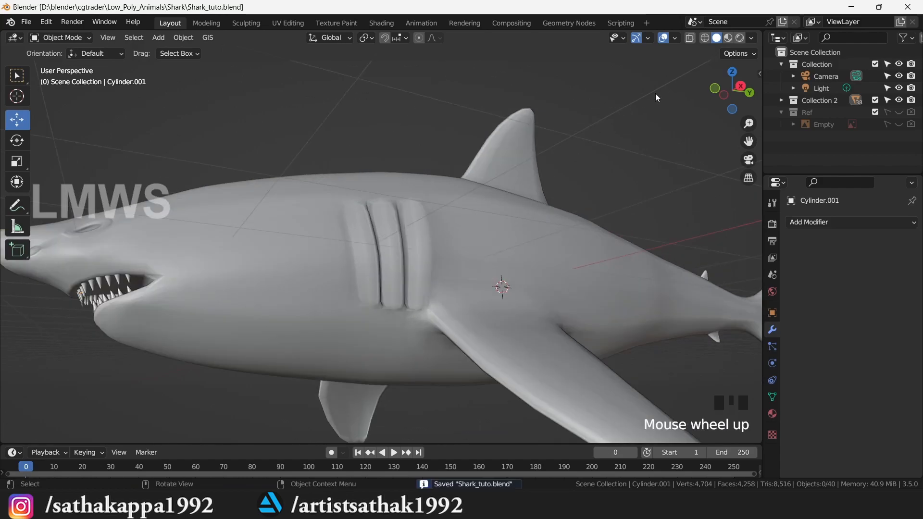
pyautogui.moveTo(715, 80); pyautogui.dragTo(610, 145)
pyautogui.scroll(-2, 452, 249)
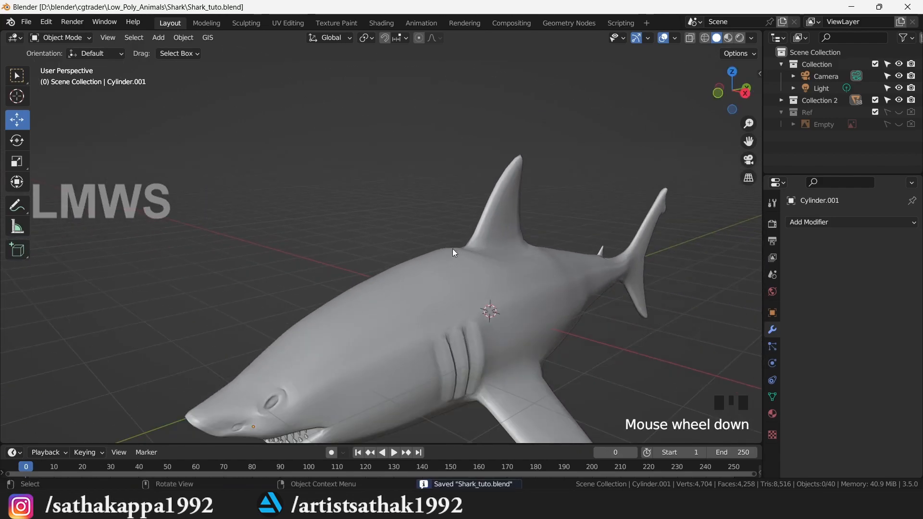
pyautogui.press('KP_3')
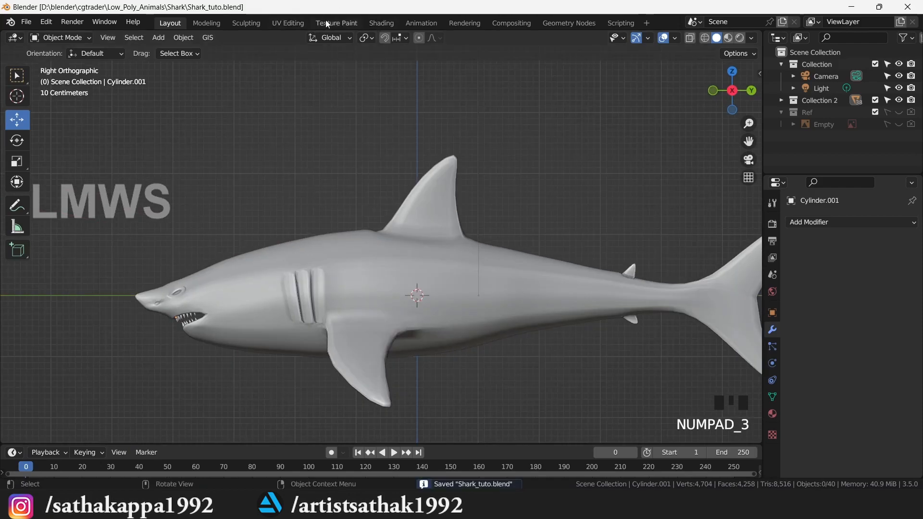
# - Select the shark and add an Image Texture node in the Shading workspace
pyautogui.click(391, 291)
pyautogui.click(379, 23)
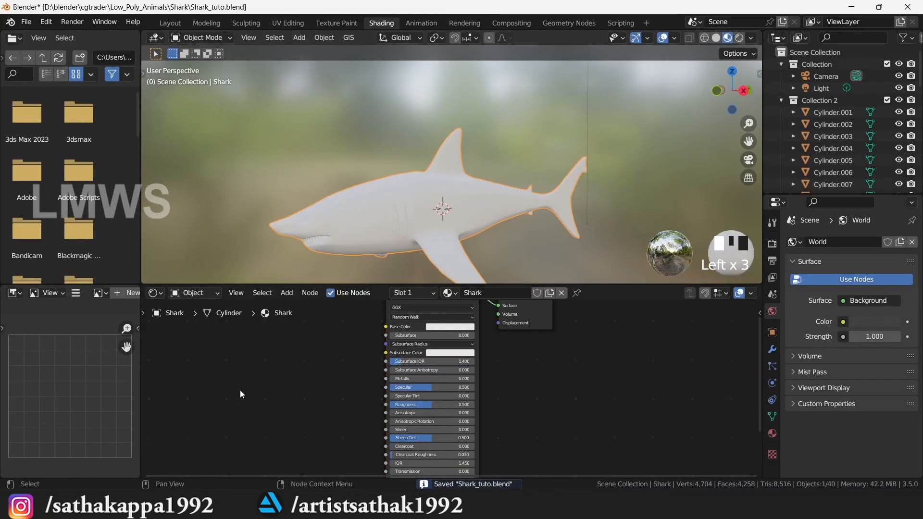
pyautogui.hotkey('shift', 'a')
pyautogui.write('image')
pyautogui.press('Return')
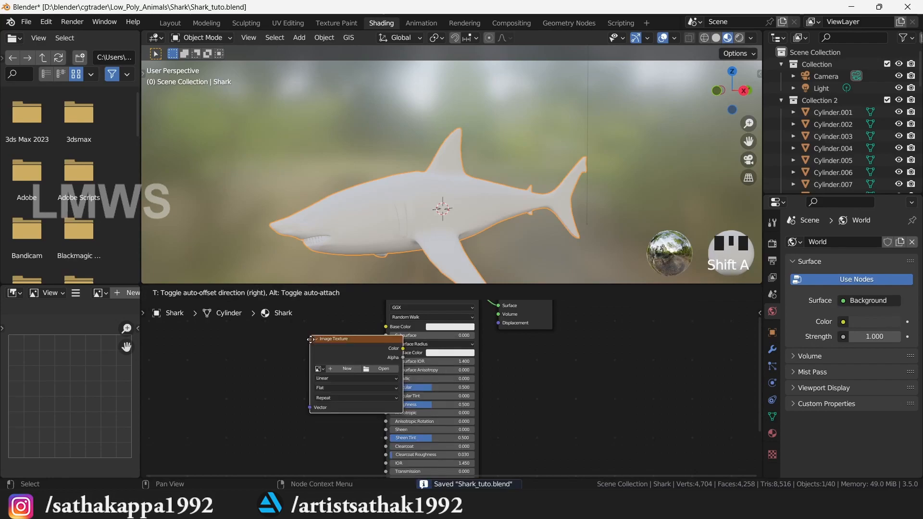
# - Create a new 2048×2048 light-grey image named Shark_Diffuse
pyautogui.click(244, 374)
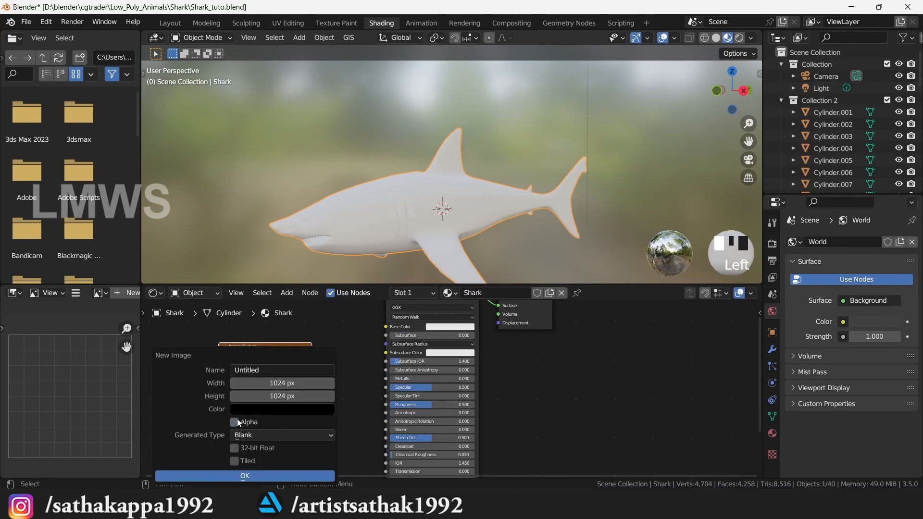
pyautogui.click(272, 375)
pyautogui.write('Shark_Diffuse')
pyautogui.press('Tab')
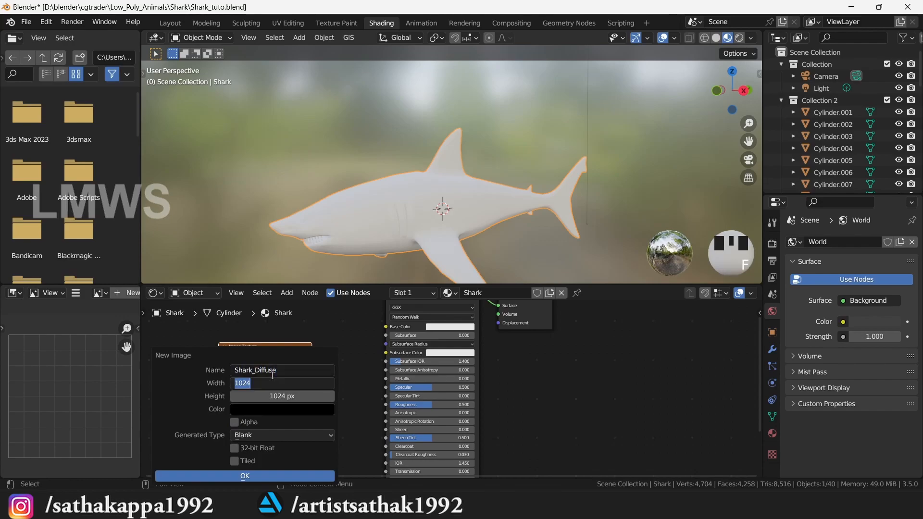
pyautogui.write('2048')
pyautogui.press('Tab')
pyautogui.write('2048')
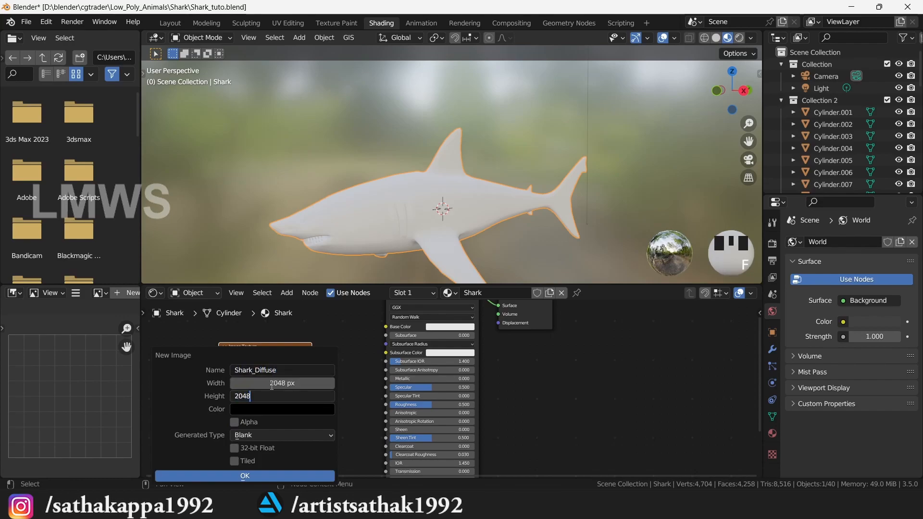
pyautogui.click(270, 411)
pyautogui.moveTo(327, 276)
pyautogui.mouseDown()
pyautogui.moveTo(333, 247)
pyautogui.moveTo(333, 279)
pyautogui.moveTo(334, 261)
pyautogui.mouseUp()
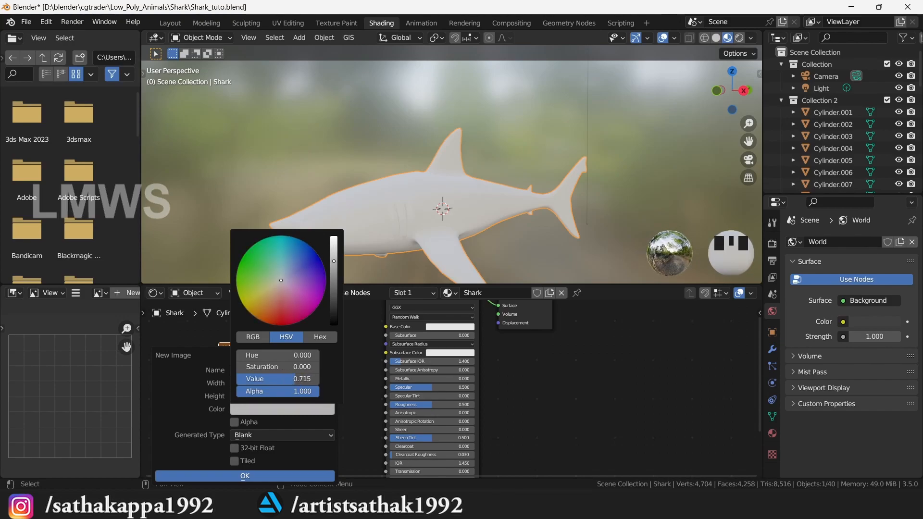
pyautogui.click(278, 473)
# - Connect the image's Color to the material's Base Color and save the file
pyautogui.moveTo(313, 356); pyautogui.dragTo(385, 326)
pyautogui.hotkey('ctrl', 's')
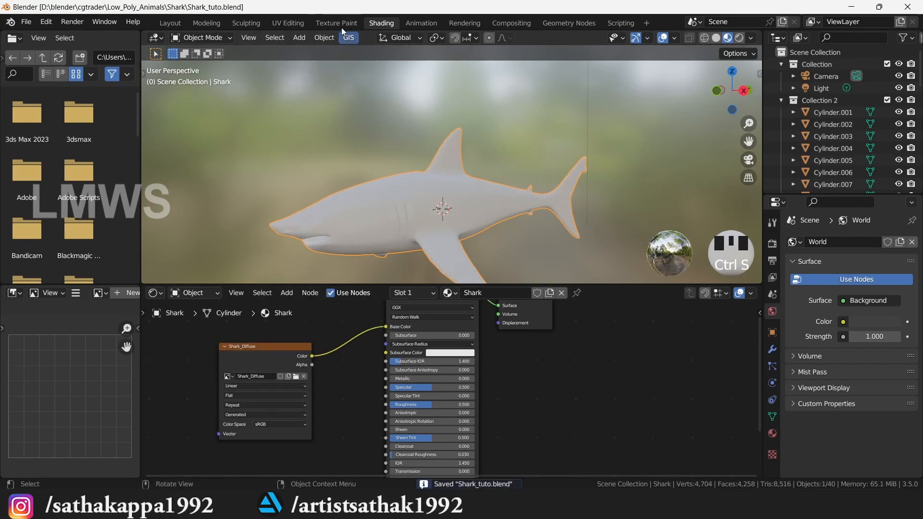
pyautogui.click(337, 23)
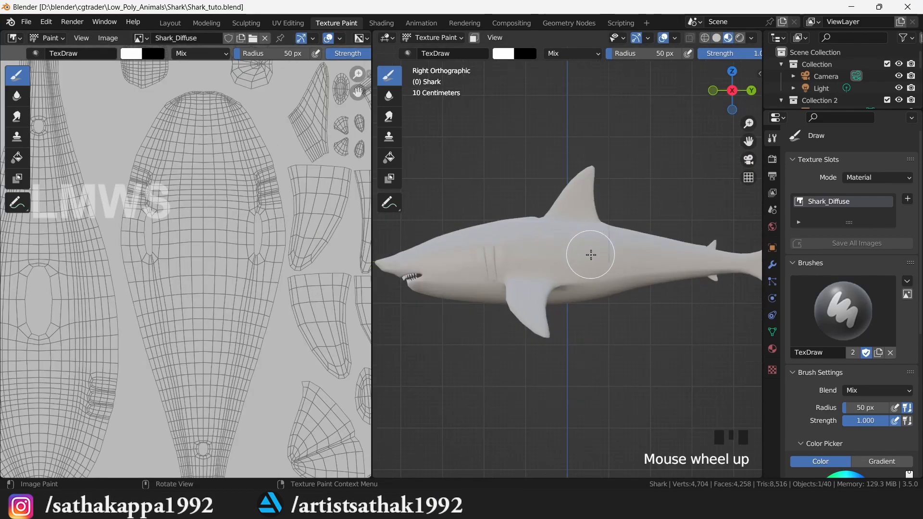
# - Set the brush colour to a dark grey-blue and paint a test dab on the shark's side
pyautogui.scroll(-2, 847, 305)
pyautogui.scroll(-6, 847, 305)
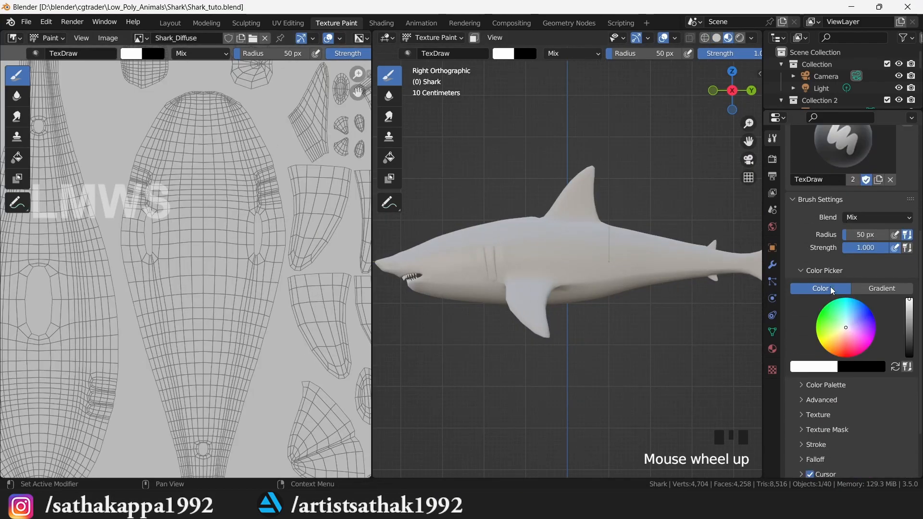
pyautogui.hotkey('ctrl', 's')
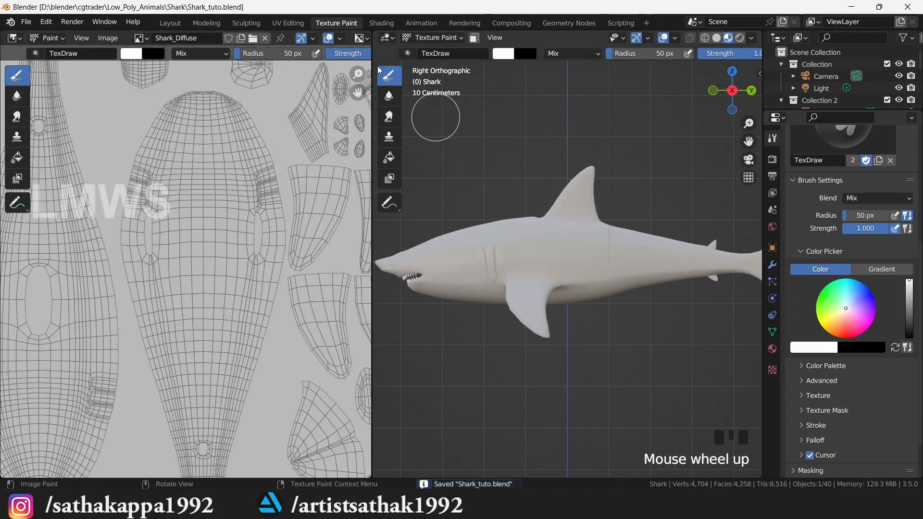
pyautogui.click(850, 298)
pyautogui.click(909, 310)
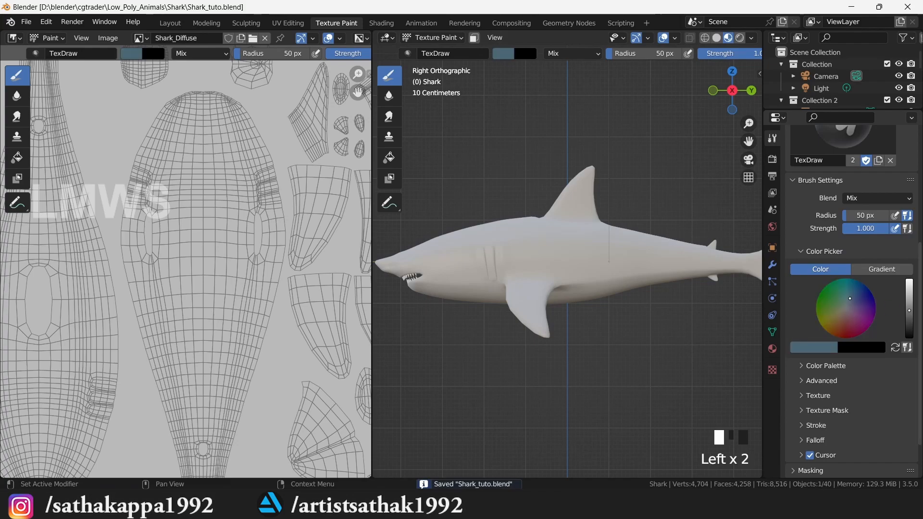
pyautogui.click(851, 299)
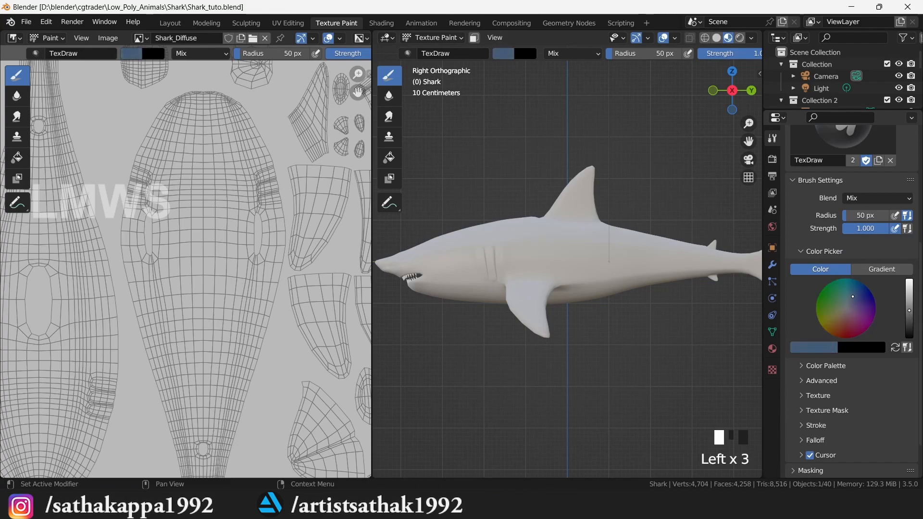
pyautogui.scroll(2, 505, 243)
pyautogui.moveTo(510, 239); pyautogui.dragTo(540, 233)
# - Undo the stray dab and save the project, cancelling the image save dialog
pyautogui.hotkey('ctrl', 'z')
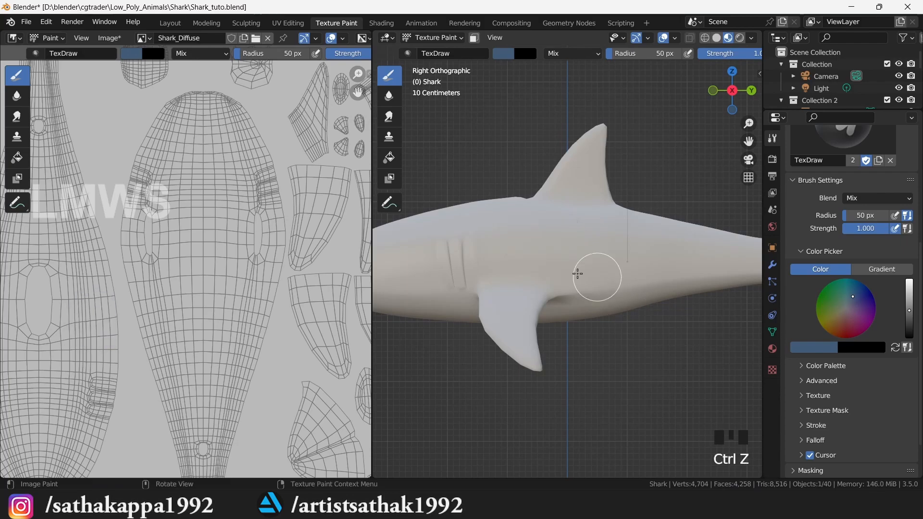
pyautogui.hotkey('ctrl', 's')
pyautogui.hotkey('alt', 's')
pyautogui.click(822, 15)
# - Turn on X-axis mirrored painting in the viewport header
pyautogui.scroll(-8, 711, 53)
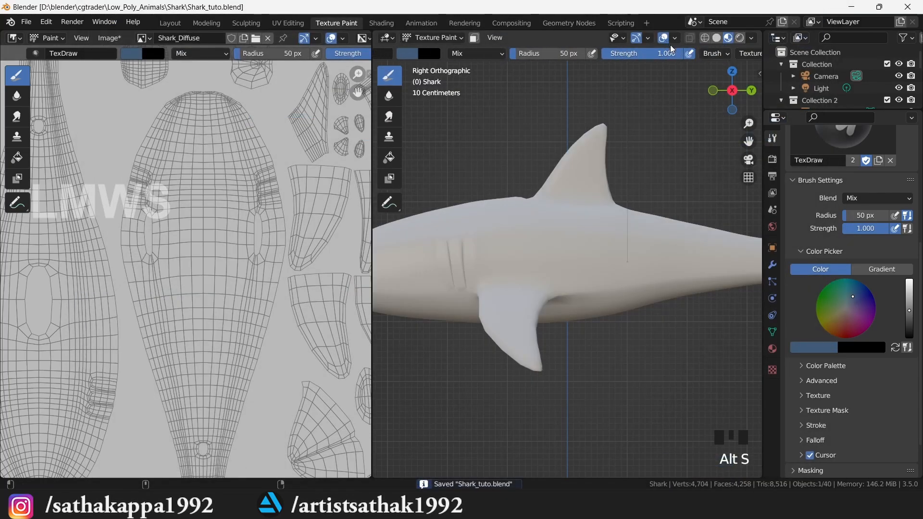
pyautogui.scroll(-6, 706, 55)
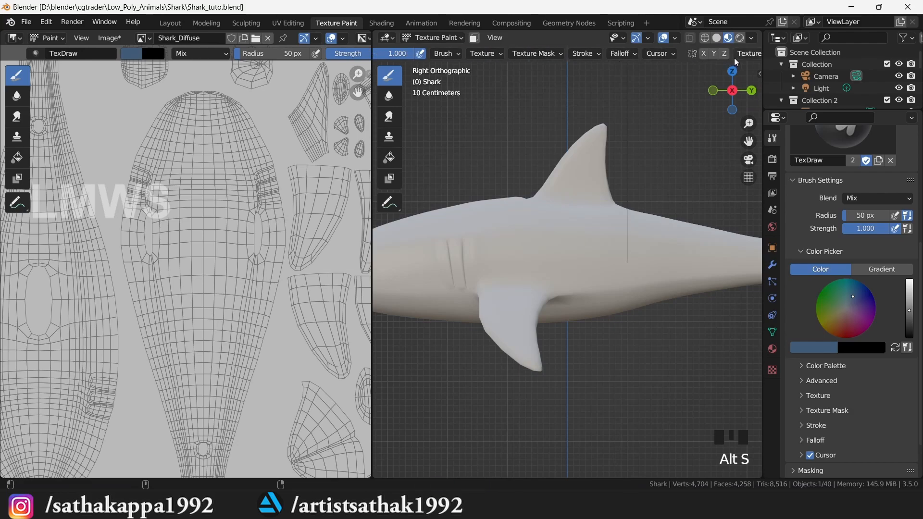
pyautogui.click(704, 54)
# - Paint blue along the shark's side, back and head from the side view
pyautogui.hotkey('ctrl', 's')
pyautogui.moveTo(529, 248)
pyautogui.mouseDown()
pyautogui.moveTo(602, 247)
pyautogui.moveTo(567, 207)
pyautogui.moveTo(569, 224)
pyautogui.moveTo(591, 181)
pyautogui.moveTo(604, 107)
pyautogui.moveTo(563, 135)
pyautogui.moveTo(608, 192)
pyautogui.mouseUp()
pyautogui.scroll(-3, 591, 255)
pyautogui.scroll(4, 590, 255)
pyautogui.moveTo(519, 210); pyautogui.dragTo(471, 209)
pyautogui.keyDown('shift'); pyautogui.moveTo(427, 227); pyautogui.dragTo(572, 243, button='middle'); pyautogui.keyUp('shift')
pyautogui.moveTo(572, 243)
pyautogui.mouseDown()
pyautogui.moveTo(594, 238)
pyautogui.moveTo(526, 226)
pyautogui.moveTo(395, 274)
pyautogui.moveTo(462, 269)
pyautogui.moveTo(421, 285)
pyautogui.moveTo(659, 265)
pyautogui.mouseUp()
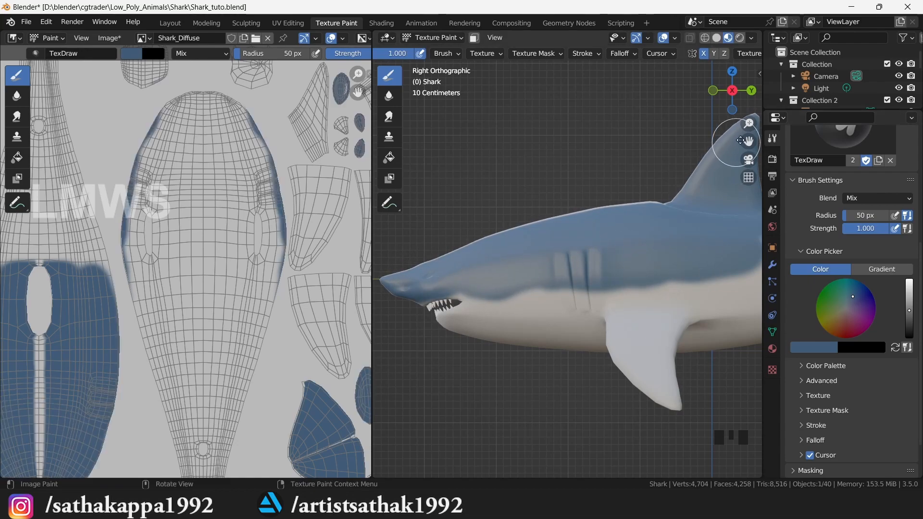
pyautogui.click(548, 264)
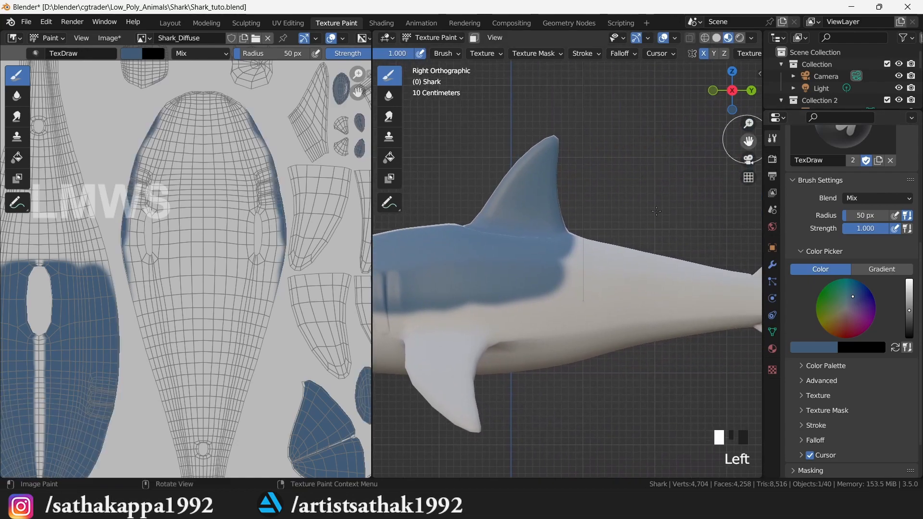
pyautogui.moveTo(548, 263); pyautogui.dragTo(635, 246)
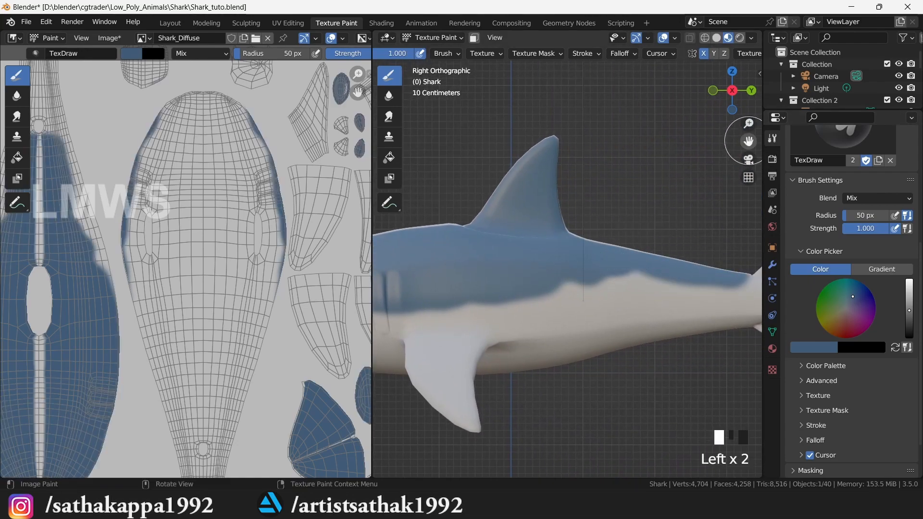
# - Paint the tail and tail fin blue after briefly opening the Shark_Texturing and Shark folders
pyautogui.moveTo(748, 143); pyautogui.dragTo(694, 143)
pyautogui.click(515, 507)
pyautogui.rightClick(516, 507)
pyautogui.click(494, 314)
pyautogui.rightClick(515, 507)
pyautogui.click(488, 296)
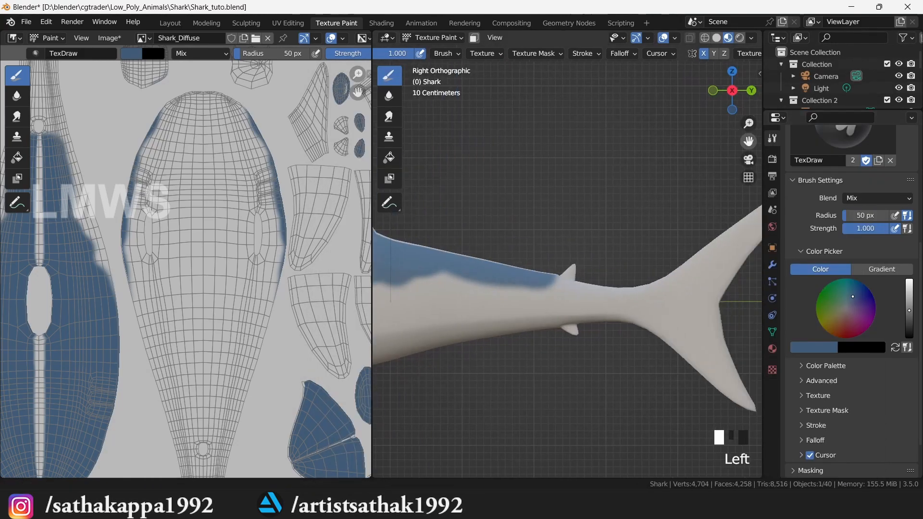
pyautogui.click(437, 276)
pyautogui.moveTo(437, 277)
pyautogui.mouseDown()
pyautogui.moveTo(584, 289)
pyautogui.moveTo(665, 344)
pyautogui.moveTo(680, 376)
pyautogui.moveTo(727, 225)
pyautogui.moveTo(640, 294)
pyautogui.mouseUp()
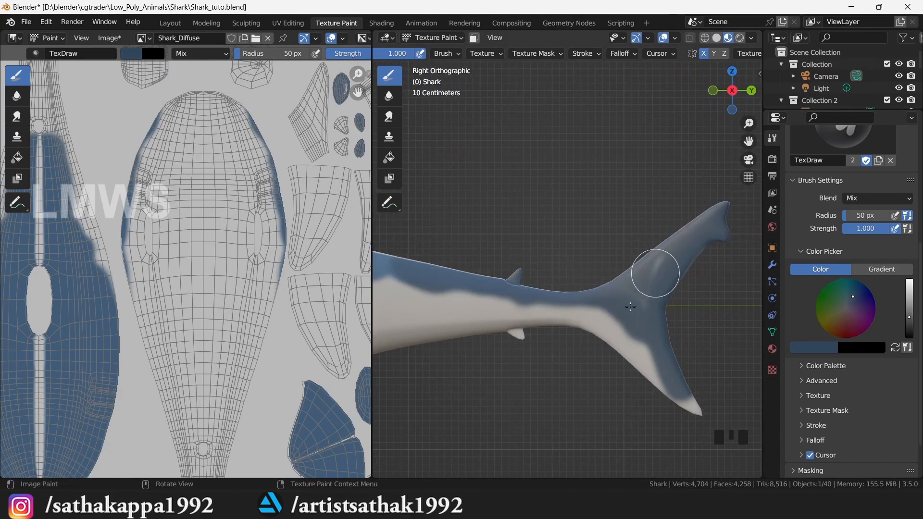
pyautogui.moveTo(720, 201); pyautogui.dragTo(716, 202)
pyautogui.scroll(-8, 648, 222)
# - From the top view, paint blue over the white stripe along the back up to the snout
pyautogui.moveTo(732, 94); pyautogui.dragTo(840, 144)
pyautogui.scroll(2, 526, 325)
pyautogui.press('KP_7')
pyautogui.scroll(5, 615, 331)
pyautogui.moveTo(567, 339); pyautogui.dragTo(566, 127)
pyautogui.moveTo(591, 444); pyautogui.dragTo(567, 492)
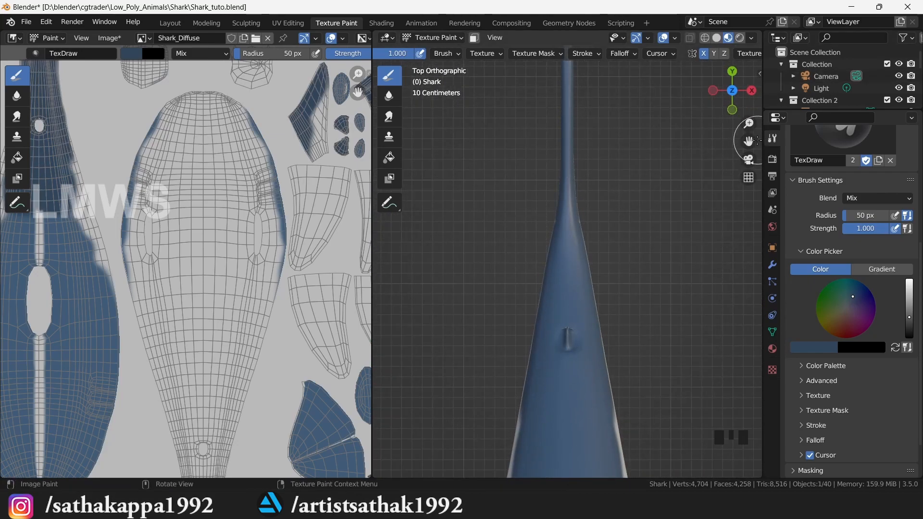
pyautogui.moveTo(748, 141); pyautogui.dragTo(720, 53)
pyautogui.moveTo(539, 173)
pyautogui.mouseDown()
pyautogui.moveTo(550, 110)
pyautogui.moveTo(540, 370)
pyautogui.moveTo(515, 150)
pyautogui.mouseUp()
pyautogui.moveTo(749, 141); pyautogui.dragTo(743, 48)
pyautogui.moveTo(522, 206); pyautogui.dragTo(537, 433)
pyautogui.moveTo(749, 139); pyautogui.dragTo(745, 53)
pyautogui.click(539, 412)
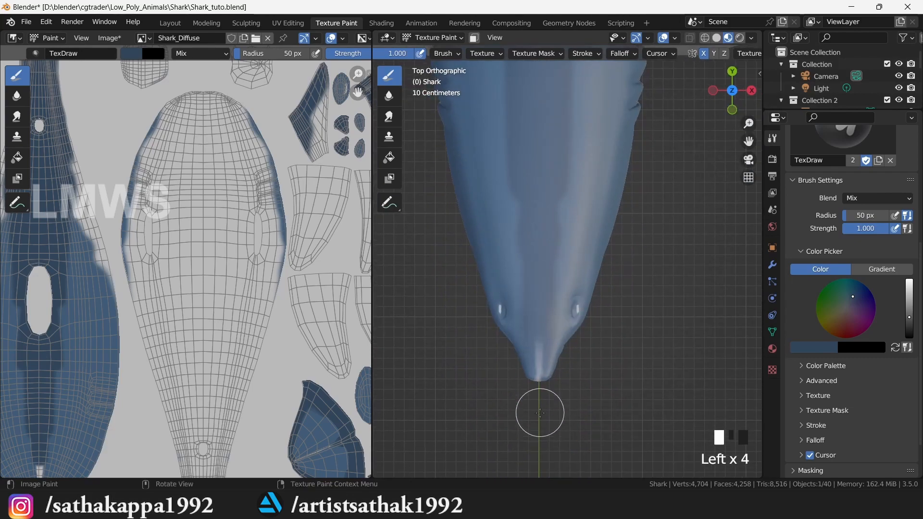
# - In side view, paint the head and back around the dorsal fin blue, evening out light patches
pyautogui.press('KP_3')
pyautogui.moveTo(464, 318)
pyautogui.mouseDown()
pyautogui.moveTo(473, 308)
pyautogui.moveTo(617, 312)
pyautogui.moveTo(640, 301)
pyautogui.moveTo(716, 293)
pyautogui.moveTo(641, 309)
pyautogui.mouseUp()
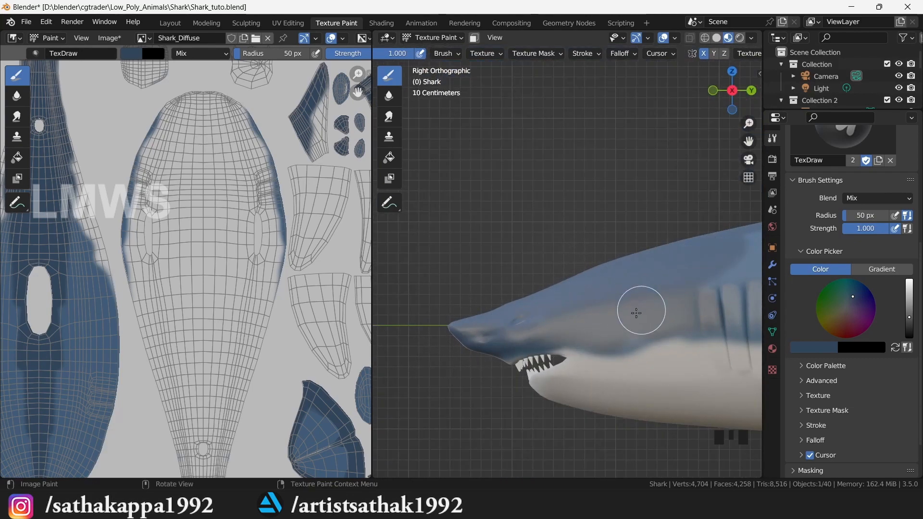
pyautogui.moveTo(749, 142); pyautogui.dragTo(547, 160)
pyautogui.moveTo(542, 294)
pyautogui.mouseDown()
pyautogui.moveTo(608, 261)
pyautogui.moveTo(509, 313)
pyautogui.mouseUp()
pyautogui.moveTo(470, 340)
pyautogui.mouseDown()
pyautogui.moveTo(651, 330)
pyautogui.moveTo(610, 298)
pyautogui.moveTo(647, 273)
pyautogui.moveTo(556, 317)
pyautogui.mouseUp()
pyautogui.moveTo(710, 326); pyautogui.dragTo(712, 326)
pyautogui.moveTo(748, 141); pyautogui.dragTo(575, 140)
pyautogui.moveTo(574, 296)
pyautogui.mouseDown()
pyautogui.moveTo(497, 330)
pyautogui.moveTo(618, 314)
pyautogui.moveTo(515, 310)
pyautogui.moveTo(635, 296)
pyautogui.moveTo(593, 243)
pyautogui.moveTo(615, 154)
pyautogui.moveTo(577, 182)
pyautogui.moveTo(553, 175)
pyautogui.mouseUp()
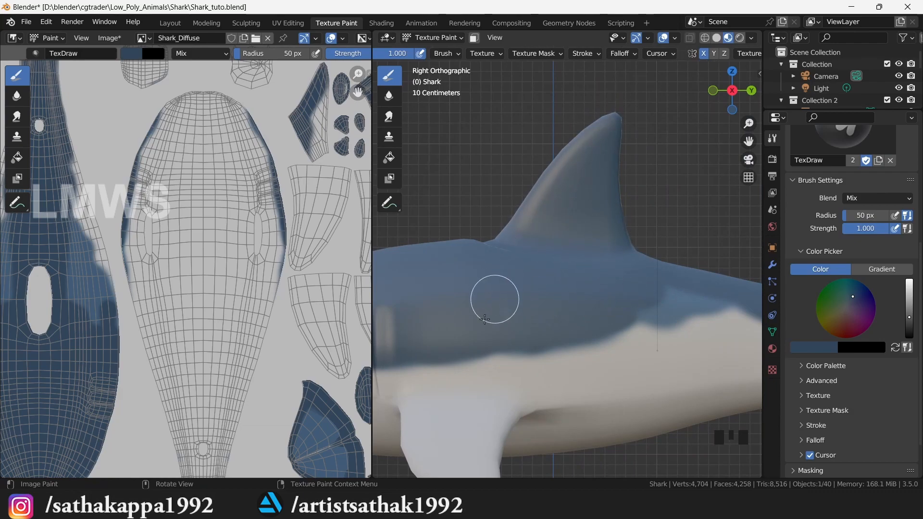
pyautogui.moveTo(668, 294); pyautogui.dragTo(712, 284)
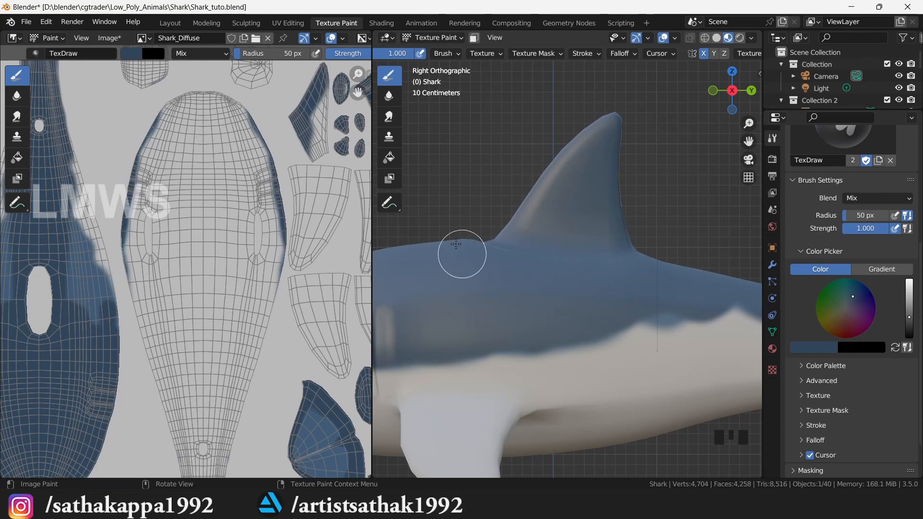
# - Check the tail fin, then save the project file, cancelling the image save dialog
pyautogui.moveTo(749, 141); pyautogui.dragTo(513, 152)
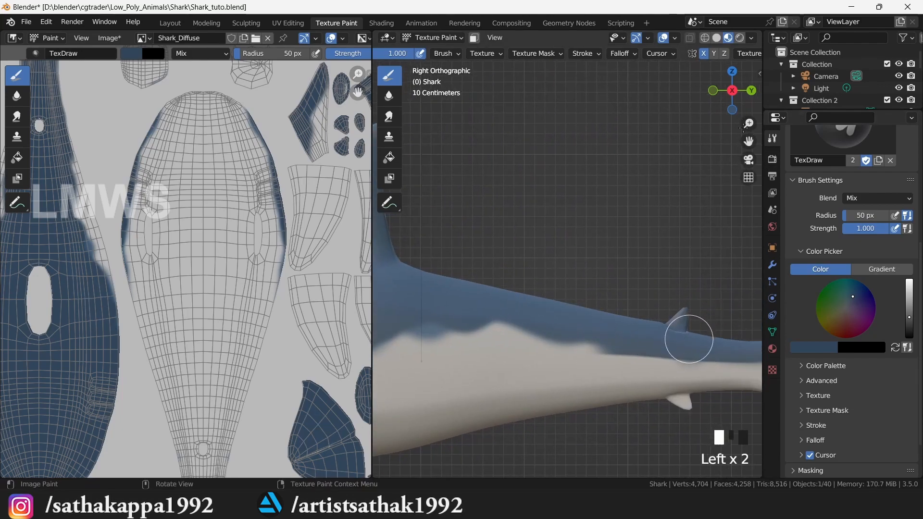
pyautogui.moveTo(749, 141); pyautogui.dragTo(503, 127)
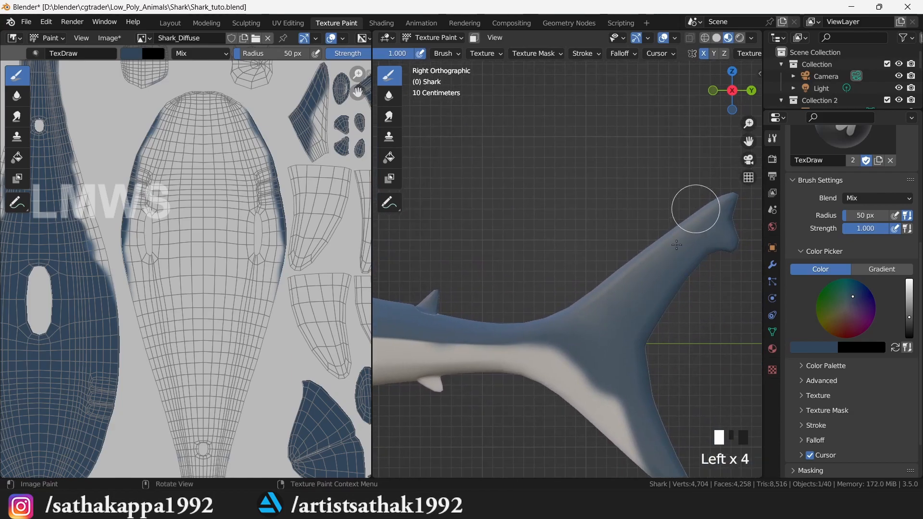
pyautogui.hotkey('shift', 'alt', 's')
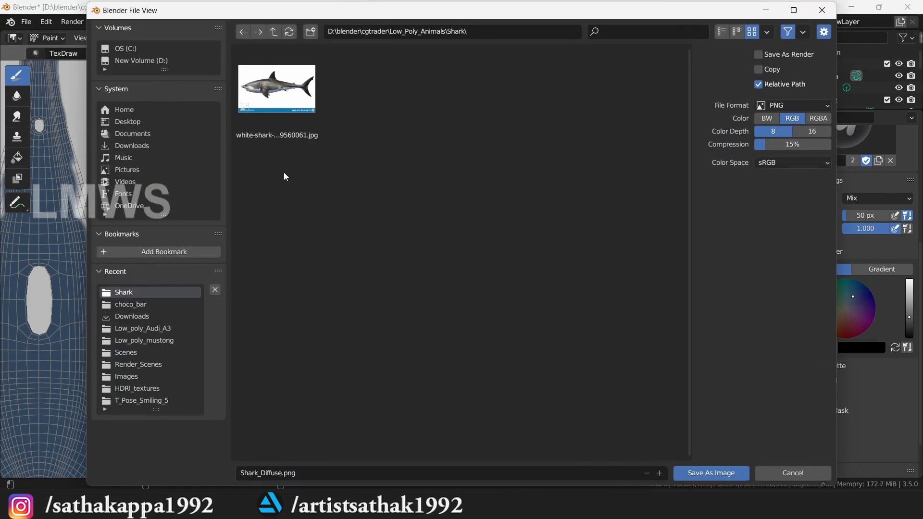
pyautogui.click(794, 473)
pyautogui.scroll(-8, 540, 260)
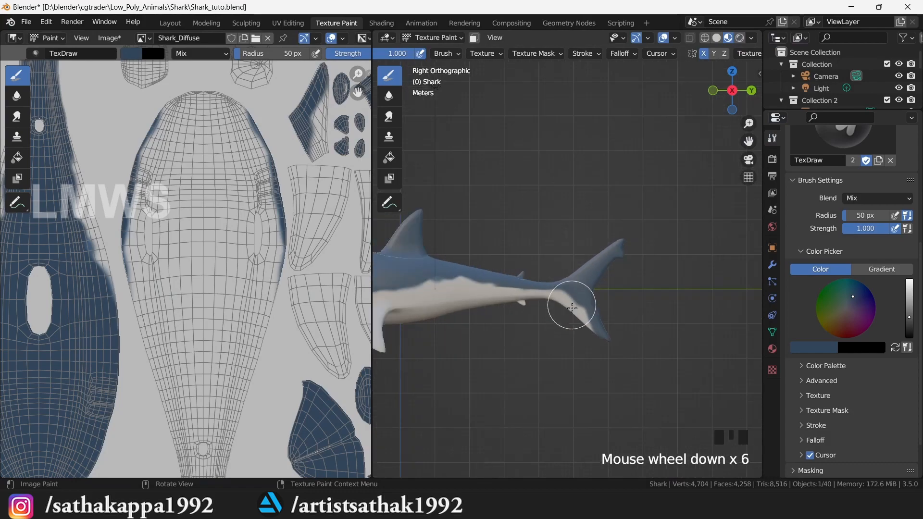
pyautogui.scroll(2, 516, 230)
pyautogui.hotkey('ctrl', 's')
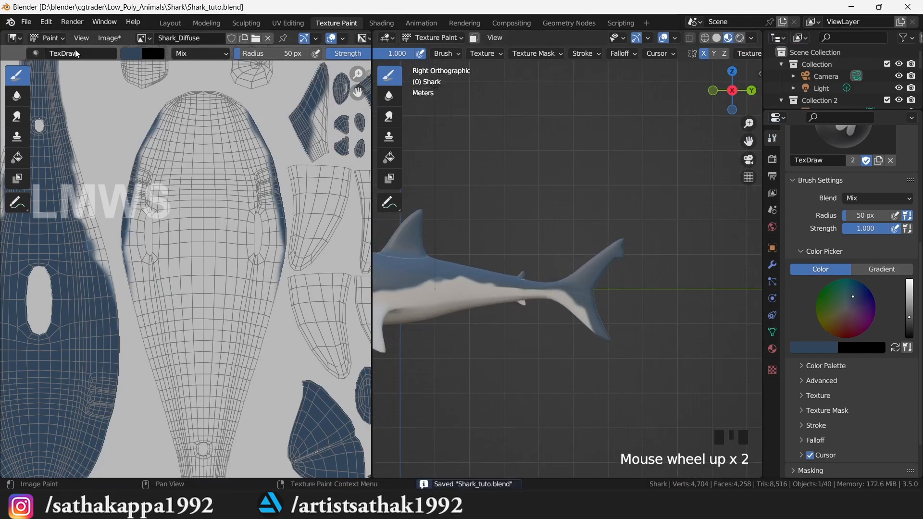
# - Save the painted image as PNG Shark_Diffuse.png in a new textures folder, then save the project
pyautogui.click(108, 38)
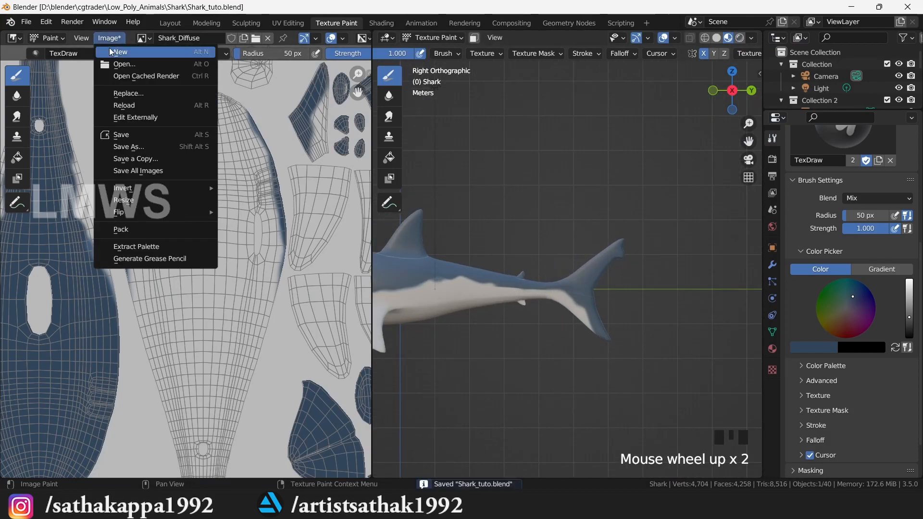
pyautogui.click(145, 135)
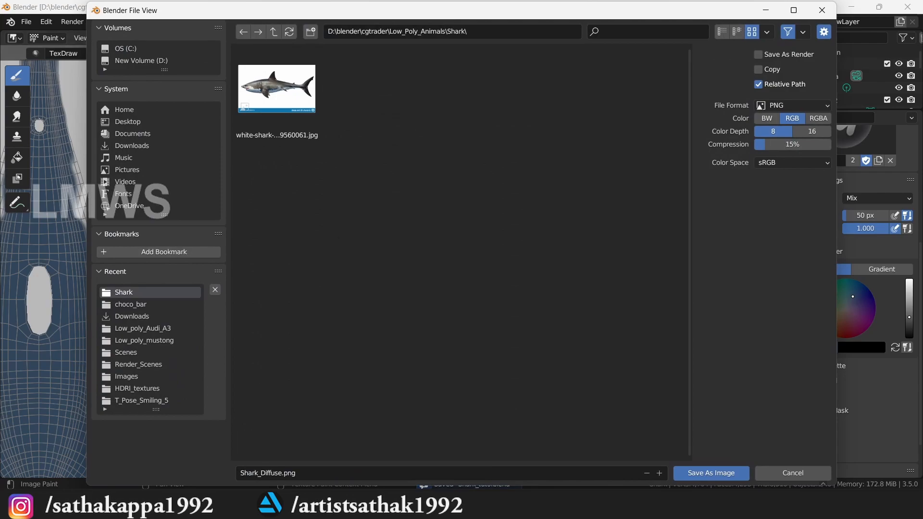
pyautogui.click(311, 32)
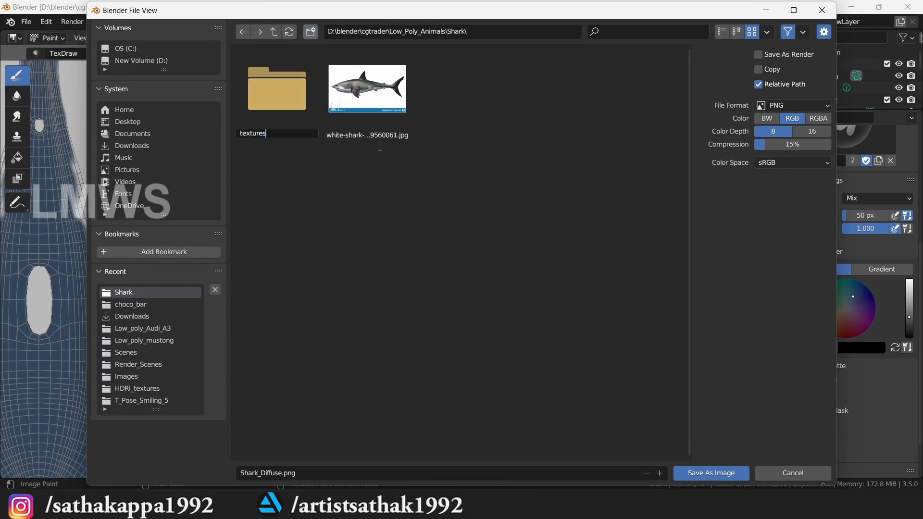
pyautogui.press('Return')
pyautogui.doubleClick(285, 100)
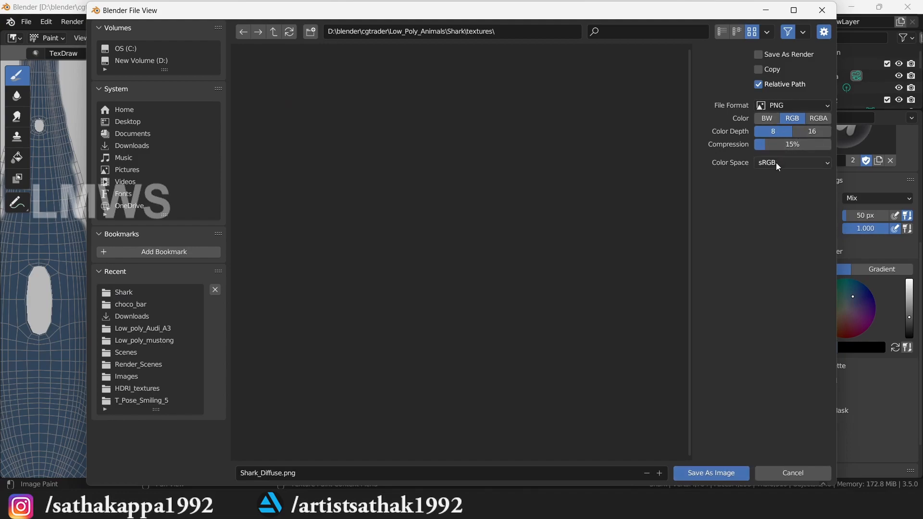
pyautogui.click(782, 106)
pyautogui.click(782, 107)
pyautogui.click(712, 473)
pyautogui.hotkey('ctrl', 's')
# - Compare with the shark reference photo and widen the 3D view against the UV image panel
pyautogui.click(403, 136)
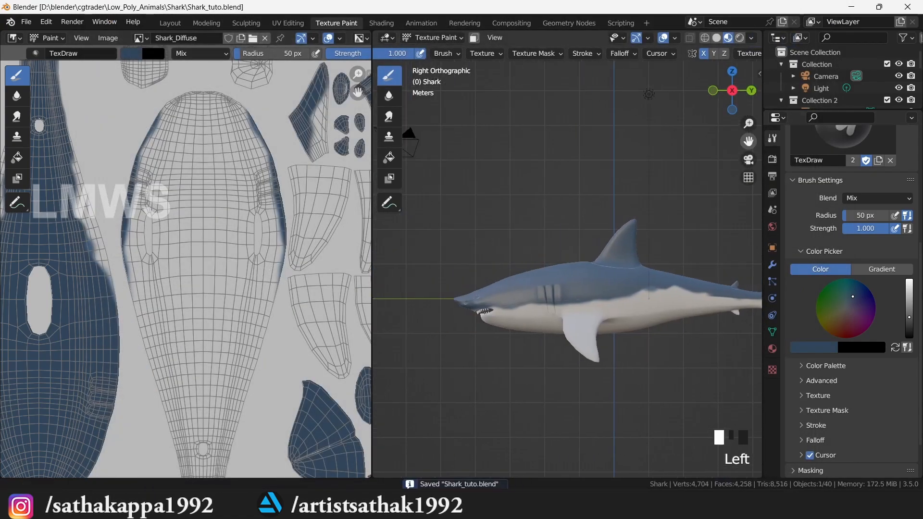
pyautogui.scroll(5, 614, 261)
pyautogui.scroll(-1, 573, 287)
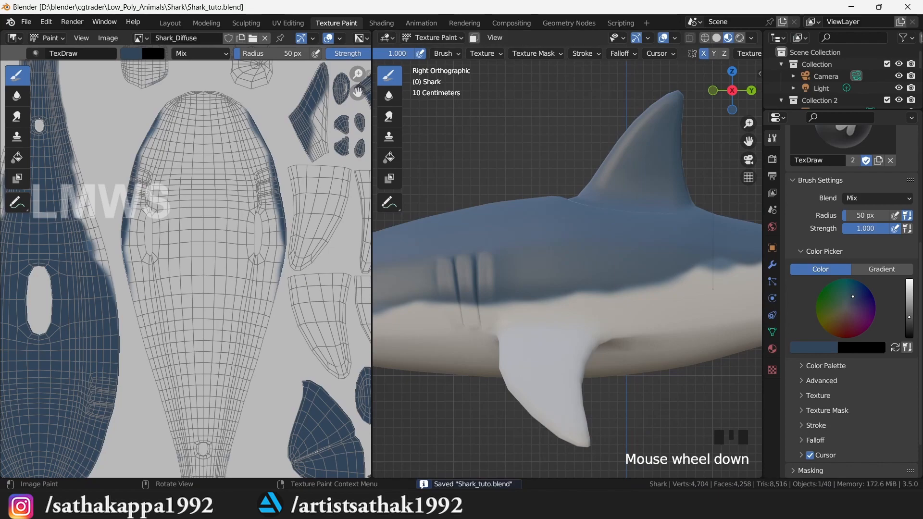
pyautogui.hotkey('alt', 'Tab')
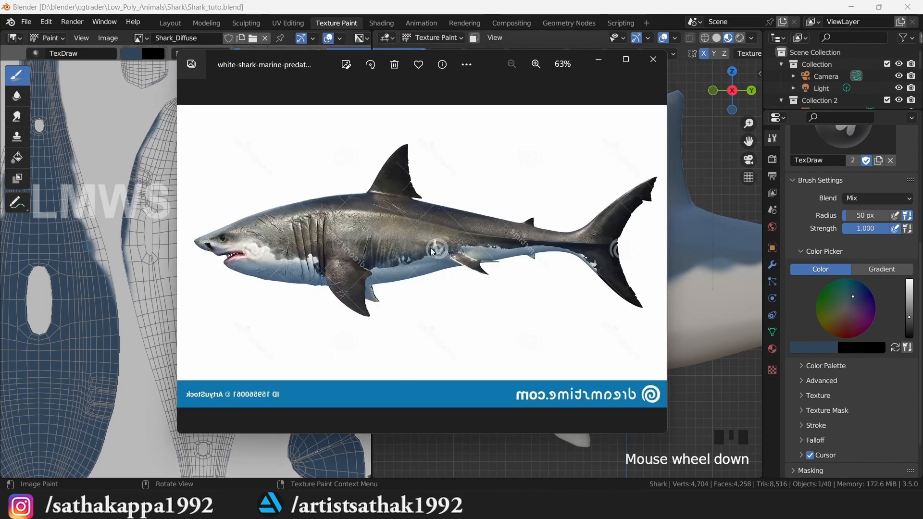
pyautogui.hotkey('alt', 'Tab')
pyautogui.scroll(1, 523, 319)
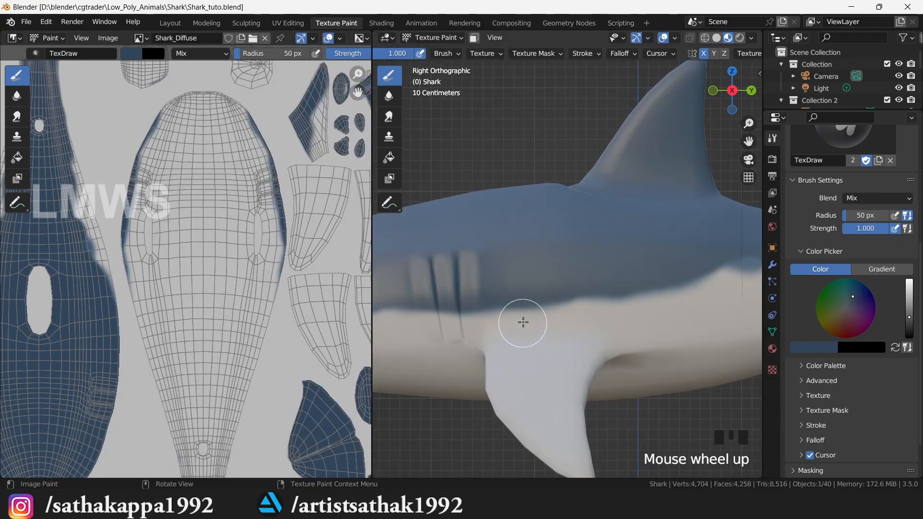
pyautogui.scroll(-2, 437, 298)
pyautogui.scroll(1, 419, 317)
pyautogui.scroll(1, 419, 317)
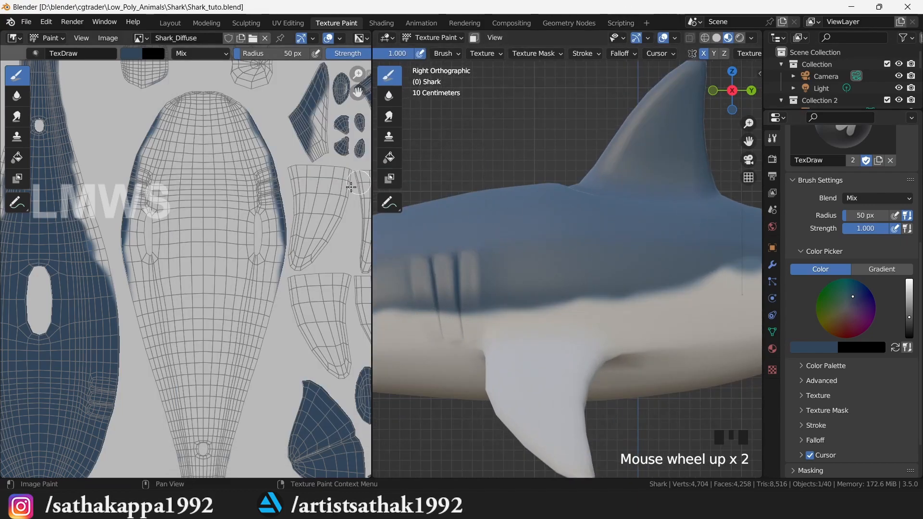
pyautogui.moveTo(373, 177); pyautogui.dragTo(199, 177)
pyautogui.scroll(-3, 96, 270)
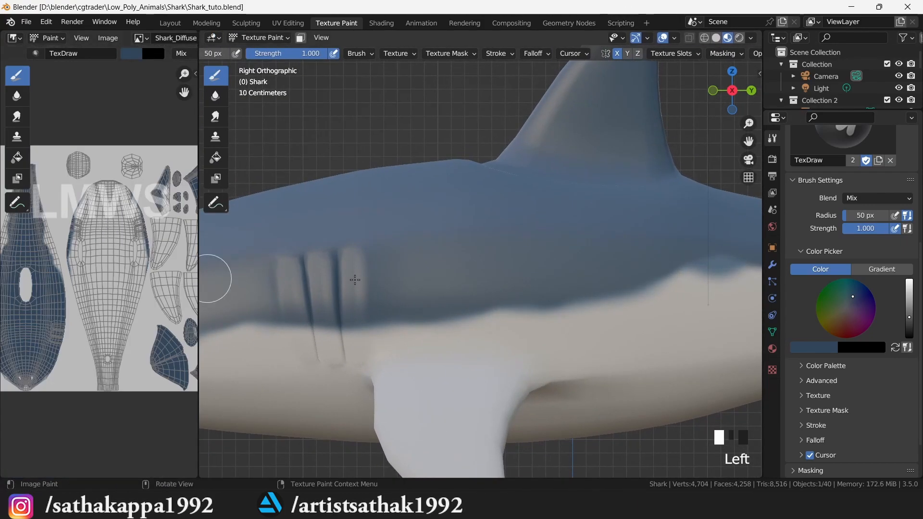
# - Extend the blue paint from behind the mouth along the flanks toward the tail, then resave the image
pyautogui.moveTo(749, 141)
pyautogui.mouseDown()
pyautogui.moveTo(780, 116)
pyautogui.moveTo(890, 89)
pyautogui.mouseUp()
pyautogui.moveTo(282, 280)
pyautogui.mouseDown()
pyautogui.moveTo(380, 284)
pyautogui.moveTo(431, 303)
pyautogui.moveTo(420, 267)
pyautogui.moveTo(509, 313)
pyautogui.moveTo(524, 290)
pyautogui.moveTo(315, 290)
pyautogui.moveTo(449, 278)
pyautogui.moveTo(608, 282)
pyautogui.moveTo(609, 262)
pyautogui.mouseUp()
pyautogui.moveTo(710, 289)
pyautogui.mouseDown()
pyautogui.moveTo(701, 256)
pyautogui.moveTo(717, 257)
pyautogui.mouseUp()
pyautogui.moveTo(749, 141); pyautogui.dragTo(437, 127)
pyautogui.moveTo(428, 242)
pyautogui.mouseDown()
pyautogui.moveTo(488, 202)
pyautogui.moveTo(486, 247)
pyautogui.moveTo(590, 232)
pyautogui.moveTo(656, 198)
pyautogui.moveTo(689, 220)
pyautogui.mouseUp()
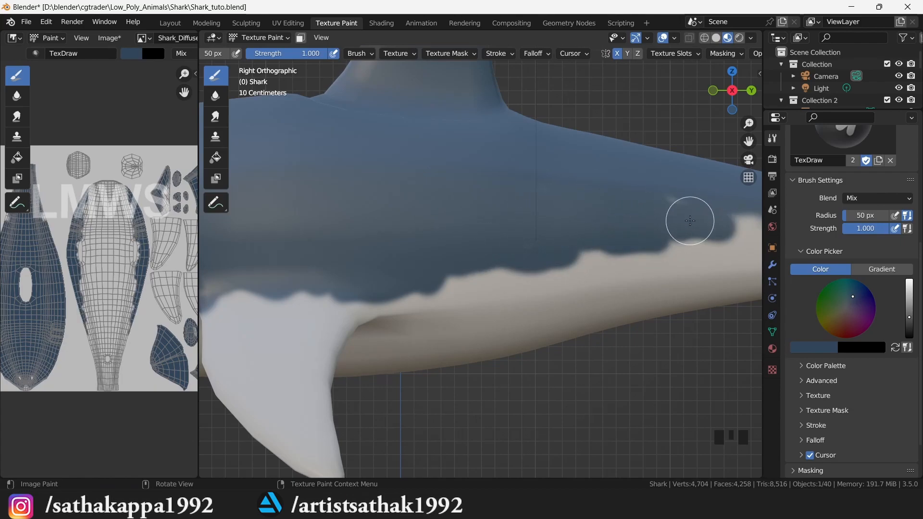
pyautogui.moveTo(748, 142); pyautogui.dragTo(501, 148)
pyautogui.moveTo(497, 233); pyautogui.dragTo(567, 240)
pyautogui.scroll(-6, 348, 266)
pyautogui.hotkey('alt', 's')
pyautogui.moveTo(721, 99); pyautogui.dragTo(808, 98)
pyautogui.scroll(-2, 529, 279)
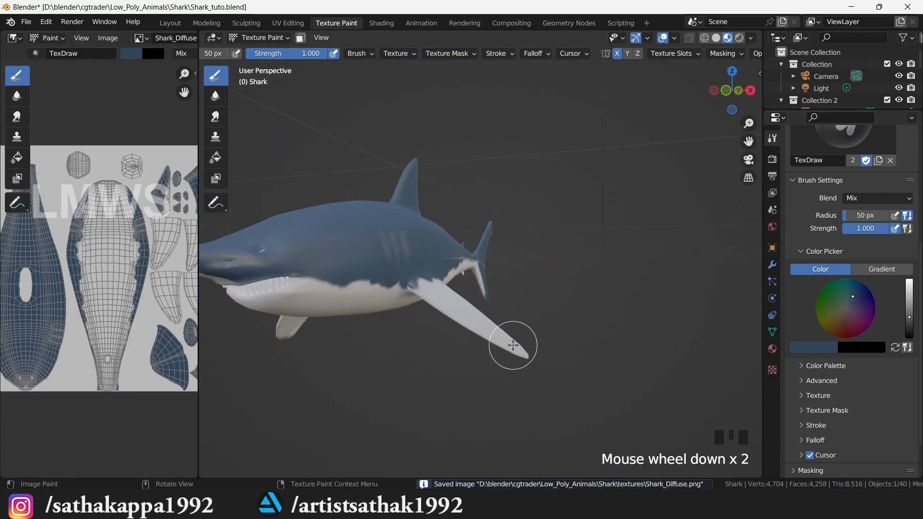
# - From the top view, paint the base of the fin dark blue
pyautogui.press('KP_7')
pyautogui.scroll(2, 653, 269)
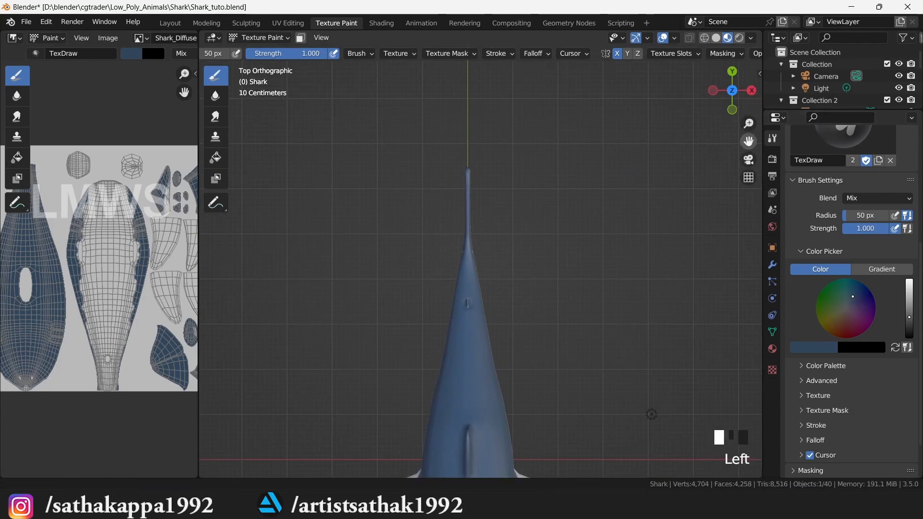
pyautogui.moveTo(746, 143); pyautogui.dragTo(645, 67)
pyautogui.scroll(7, 470, 330)
pyautogui.moveTo(302, 274)
pyautogui.mouseDown()
pyautogui.moveTo(310, 299)
pyautogui.moveTo(297, 257)
pyautogui.mouseUp()
pyautogui.moveTo(283, 437)
pyautogui.mouseDown()
pyautogui.moveTo(309, 443)
pyautogui.moveTo(510, 270)
pyautogui.moveTo(391, 315)
pyautogui.moveTo(569, 313)
pyautogui.moveTo(569, 330)
pyautogui.moveTo(416, 453)
pyautogui.mouseUp()
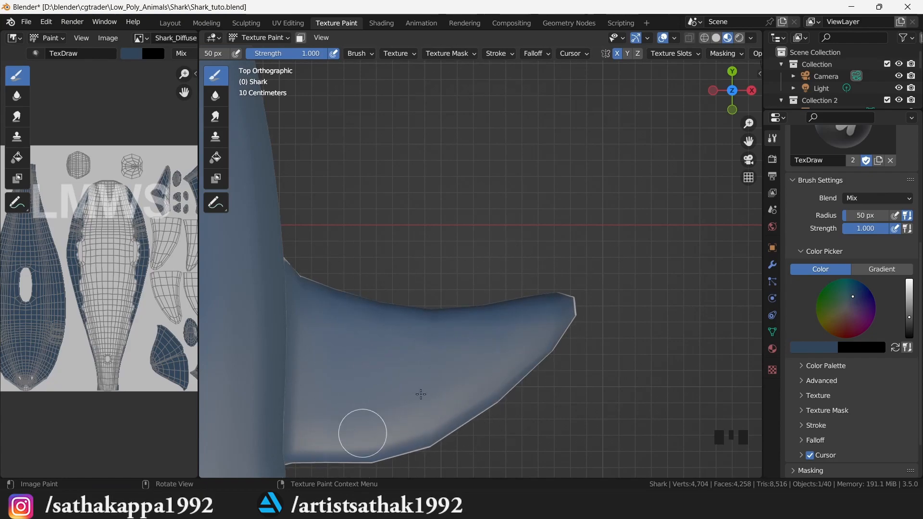
# - Check the underside against the reference photo and undo a trial blue stroke on the fin edge
pyautogui.press('ctrl+KP_7')
pyautogui.scroll(-2, 421, 154)
pyautogui.scroll(2, 494, 279)
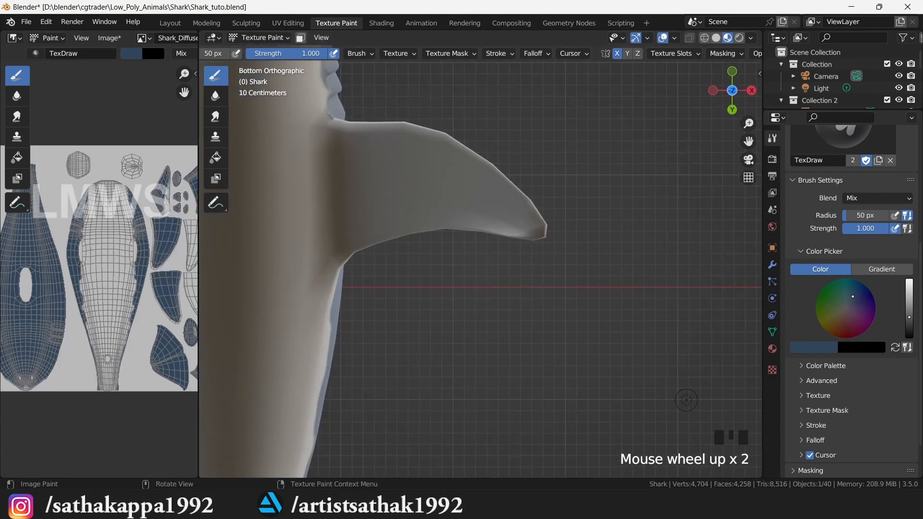
pyautogui.hotkey('alt', 'Tab')
pyautogui.hotkey('alt', 'Tab')
pyautogui.moveTo(732, 90); pyautogui.dragTo(688, 103)
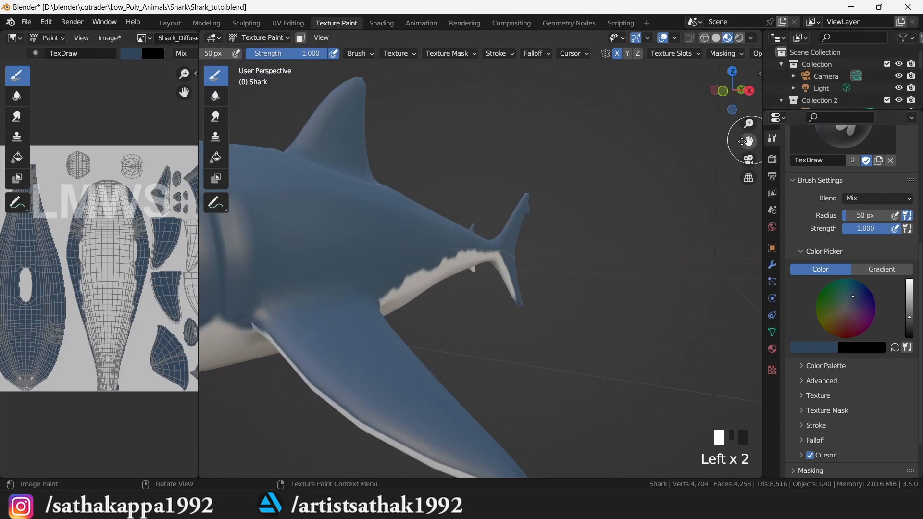
pyautogui.moveTo(748, 141); pyautogui.dragTo(791, 62)
pyautogui.scroll(1, 339, 250)
pyautogui.moveTo(335, 234); pyautogui.dragTo(564, 391)
pyautogui.hotkey('ctrl', 'z')
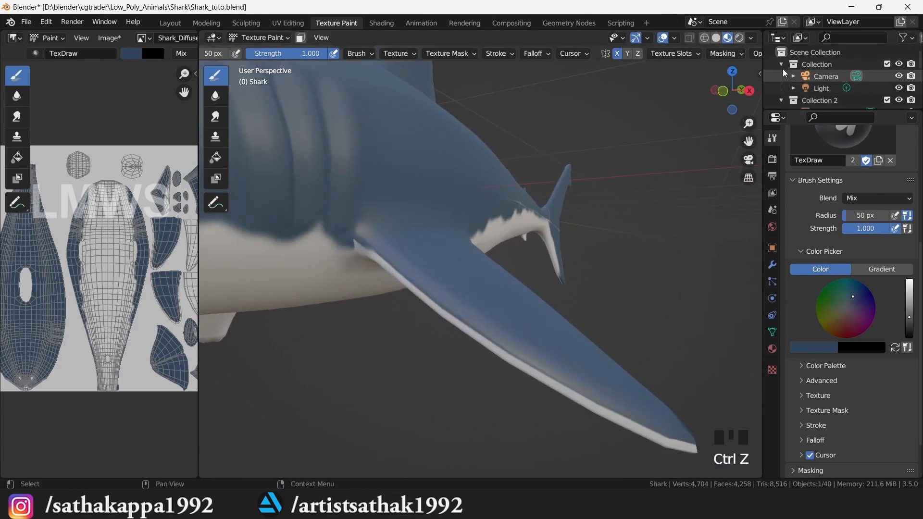
# - From the front view, paint along the pectoral fin, undoing the stray stroke
pyautogui.scroll(-2, 623, 180)
pyautogui.press('KP_1')
pyautogui.moveTo(471, 240)
pyautogui.mouseDown()
pyautogui.moveTo(563, 332)
pyautogui.moveTo(659, 405)
pyautogui.mouseUp()
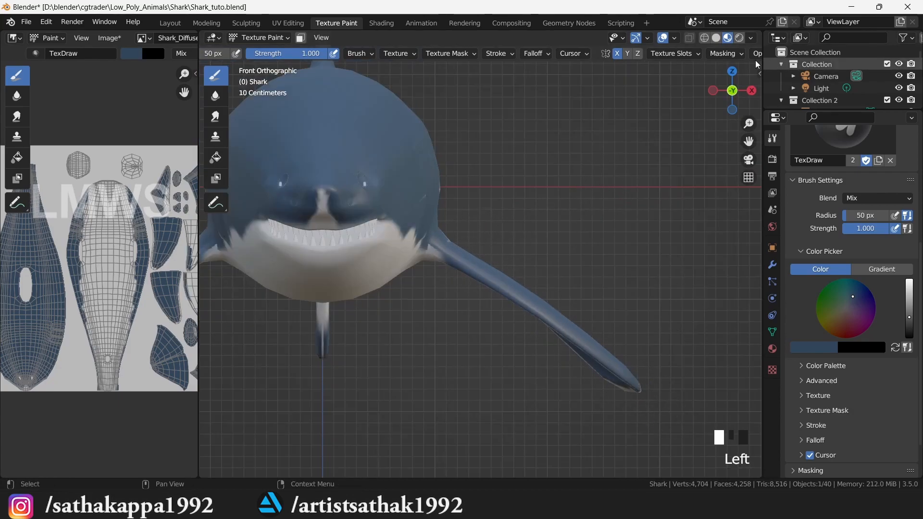
pyautogui.moveTo(735, 104); pyautogui.dragTo(723, 65)
pyautogui.hotkey('ctrl', 'z')
pyautogui.moveTo(722, 102); pyautogui.dragTo(716, 149)
# - Save the blend file and the Shark_Diffuse texture, then widen the UV image area
pyautogui.hotkey('ctrl', 's')
pyautogui.hotkey('alt', 's')
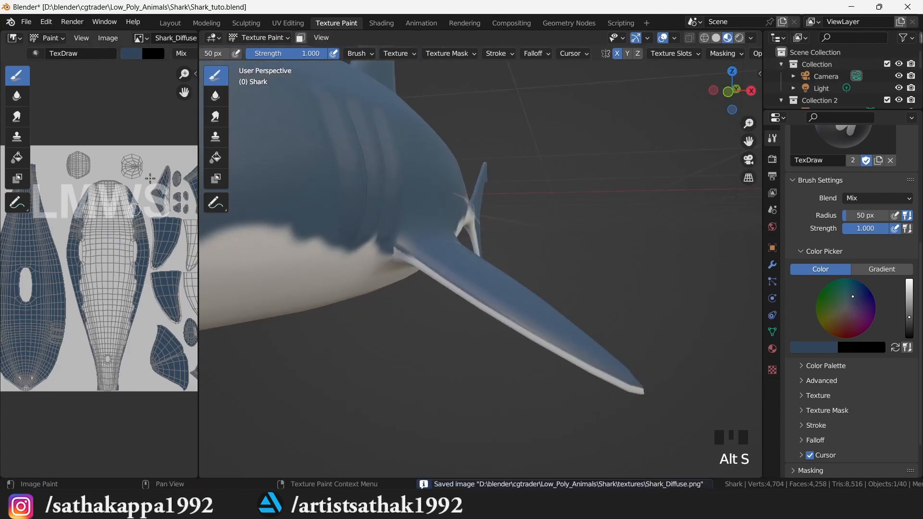
pyautogui.click(108, 38)
pyautogui.click(120, 133)
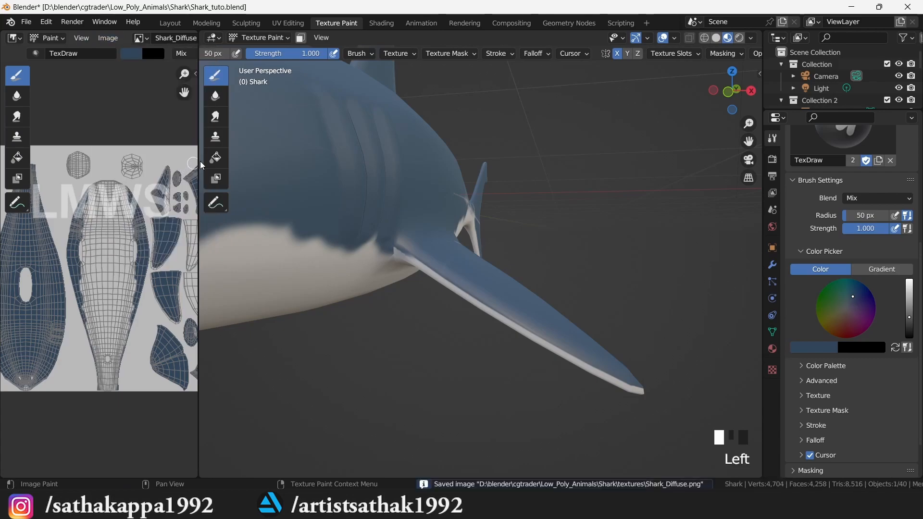
pyautogui.moveTo(199, 159); pyautogui.dragTo(287, 158)
# - Paint the snout's grey patch and upper jaw dark blue, then save the blend file
pyautogui.scroll(-2, 461, 180)
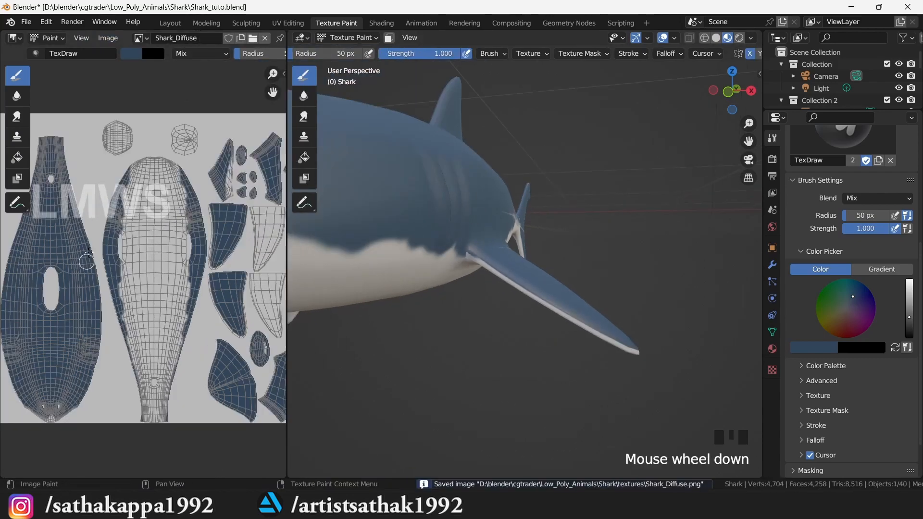
pyautogui.scroll(2, 736, 92)
pyautogui.moveTo(734, 92)
pyautogui.mouseDown()
pyautogui.moveTo(659, 125)
pyautogui.moveTo(757, 96)
pyautogui.mouseUp()
pyautogui.moveTo(380, 233)
pyautogui.mouseDown()
pyautogui.moveTo(405, 254)
pyautogui.moveTo(390, 281)
pyautogui.mouseUp()
pyautogui.moveTo(733, 97); pyautogui.dragTo(740, 72)
pyautogui.moveTo(577, 190)
pyautogui.mouseDown()
pyautogui.moveTo(490, 206)
pyautogui.moveTo(491, 216)
pyautogui.mouseUp()
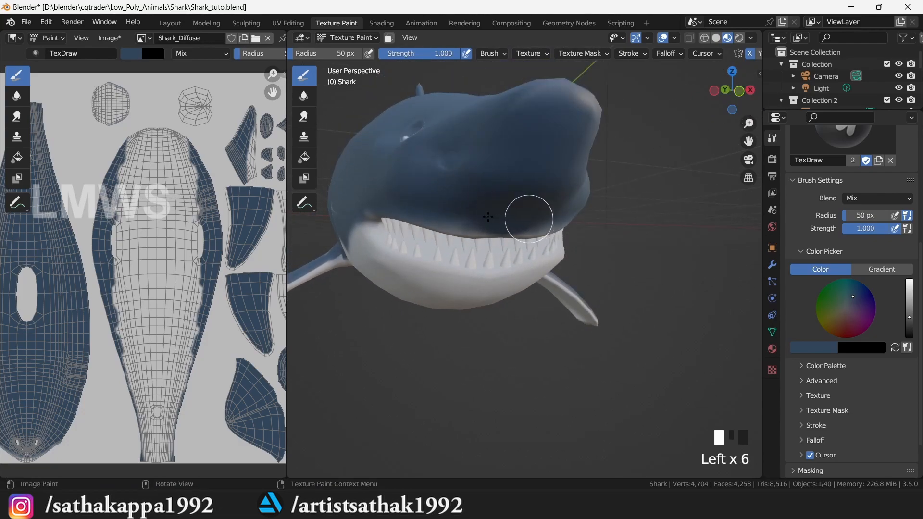
pyautogui.hotkey('ctrl', 's')
# - Frame the gill slits from the right side and save Shark_Diffuse
pyautogui.press('KP_1')
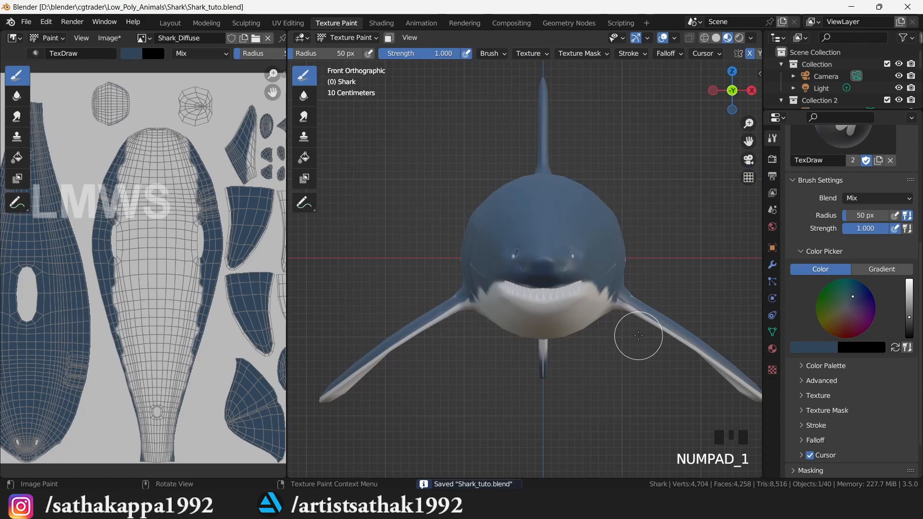
pyautogui.press('KP_3')
pyautogui.scroll(3, 609, 355)
pyautogui.scroll(2, 608, 356)
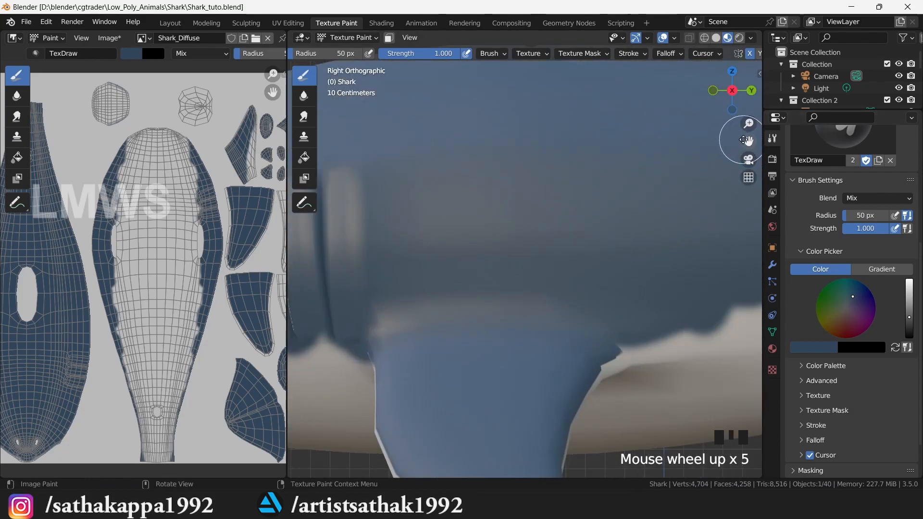
pyautogui.moveTo(745, 140); pyautogui.dragTo(841, 187)
pyautogui.scroll(2, 483, 242)
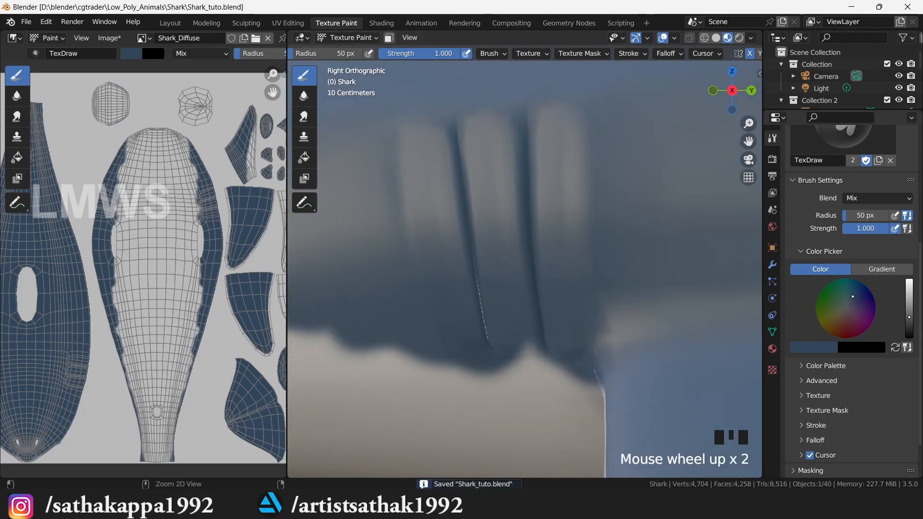
pyautogui.hotkey('alt', 's')
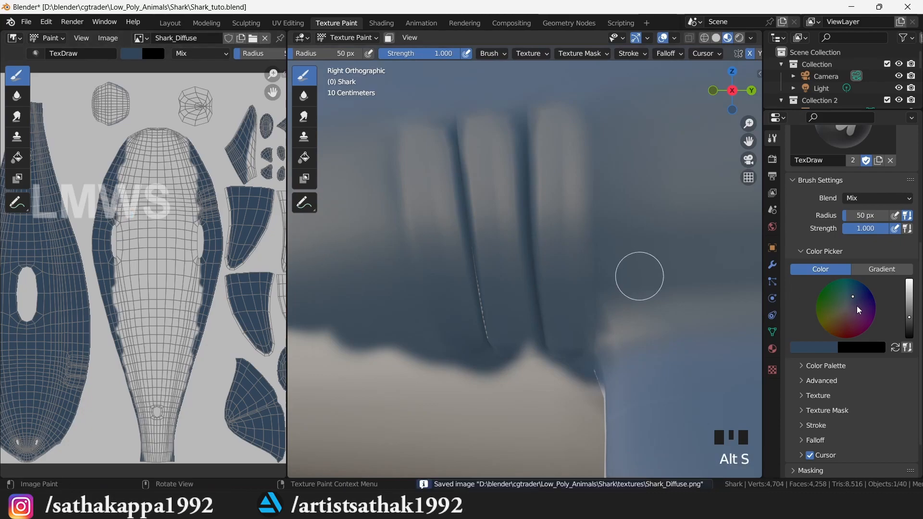
# - Shrink the brush radius to 22 px, undo a dark gill stroke, and lighten the colour
pyautogui.click(912, 324)
pyautogui.scroll(-2, 587, 222)
pyautogui.scroll(2, 452, 208)
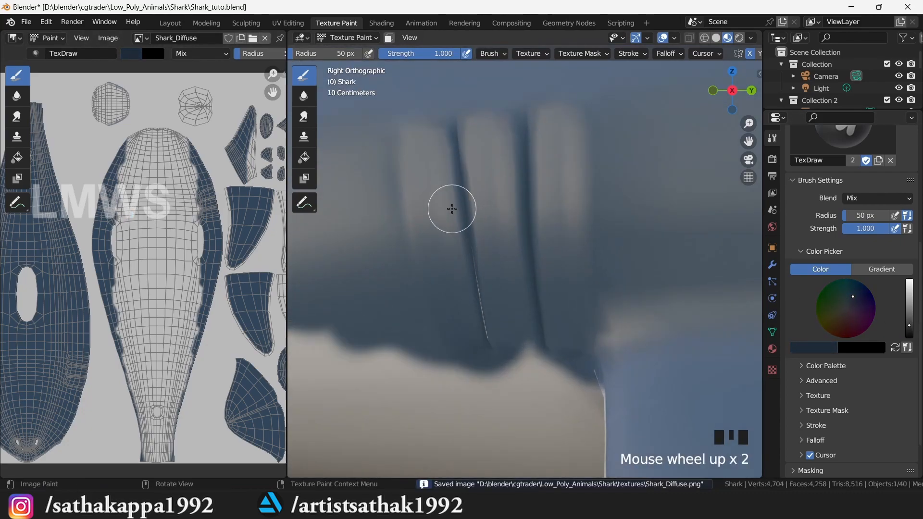
pyautogui.scroll(1, 460, 150)
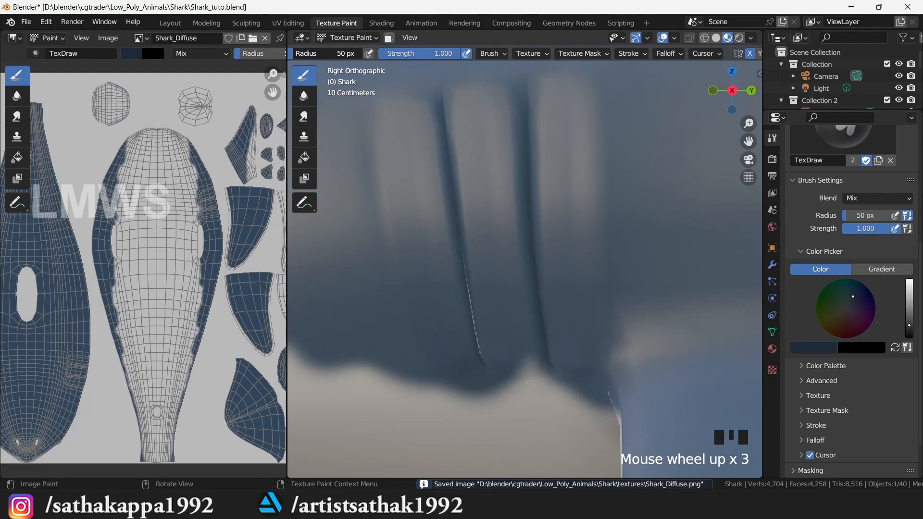
pyautogui.press('f')
pyautogui.click(446, 151)
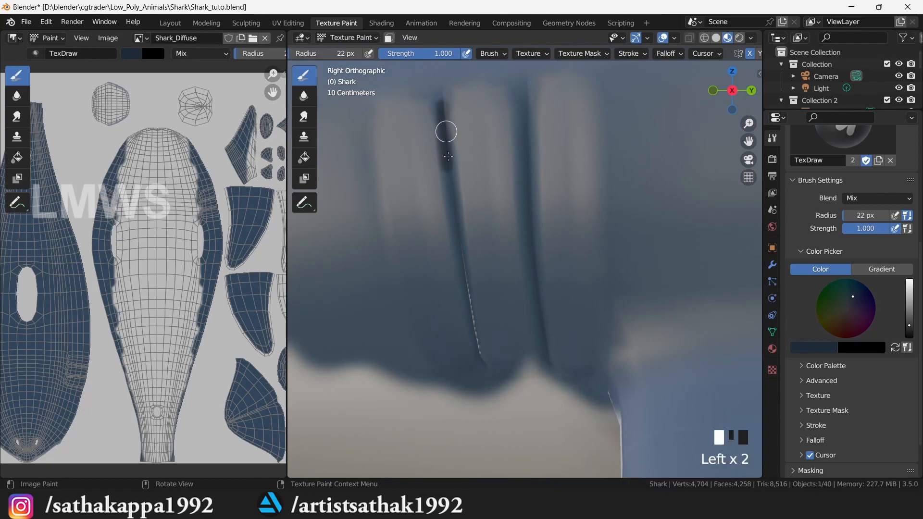
pyautogui.hotkey('ctrl', 'z')
pyautogui.click(909, 320)
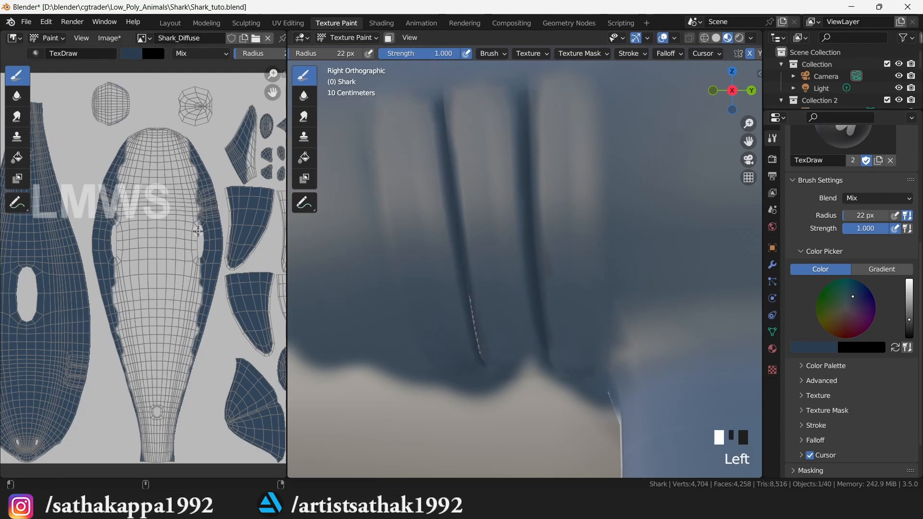
pyautogui.hotkey('alt', 's')
# - Paint three pale streaks along the gill slits and save the texture
pyautogui.click(909, 310)
pyautogui.moveTo(386, 135); pyautogui.dragTo(410, 287)
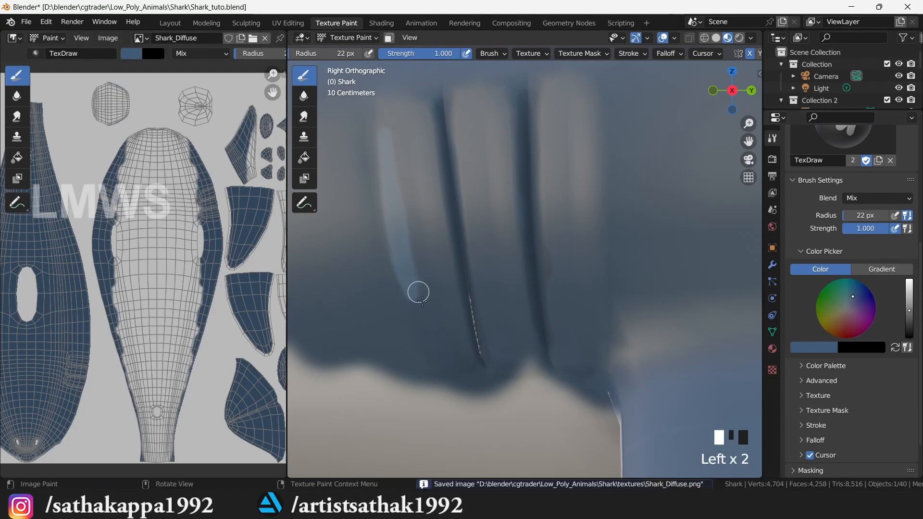
pyautogui.moveTo(452, 99); pyautogui.dragTo(500, 337)
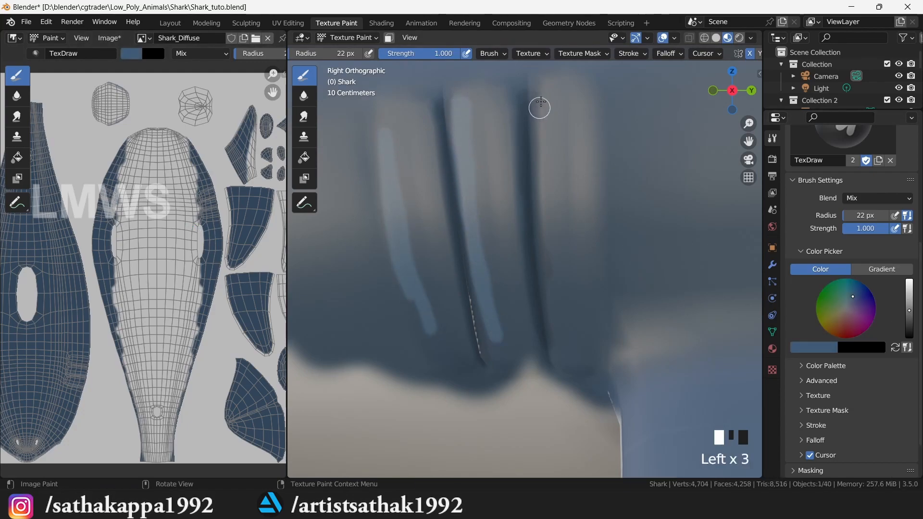
pyautogui.moveTo(539, 106); pyautogui.dragTo(560, 326)
pyautogui.hotkey('alt', 's')
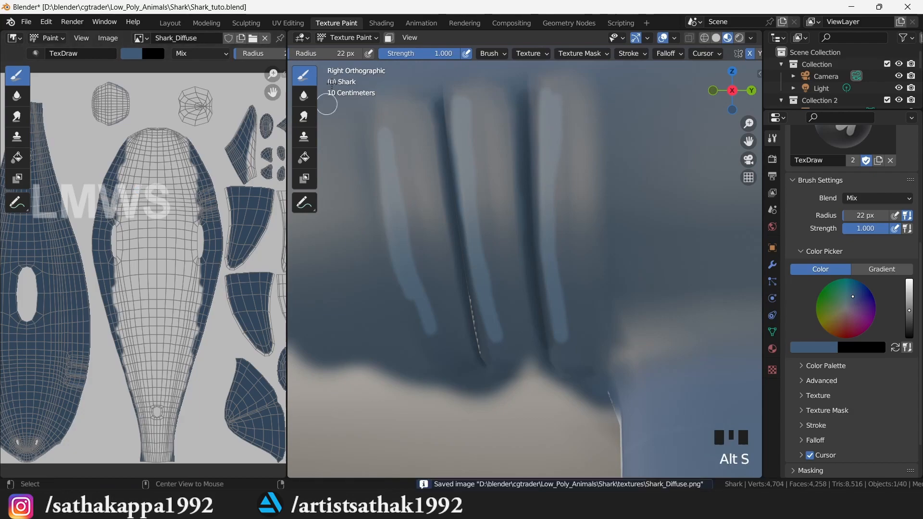
pyautogui.click(305, 118)
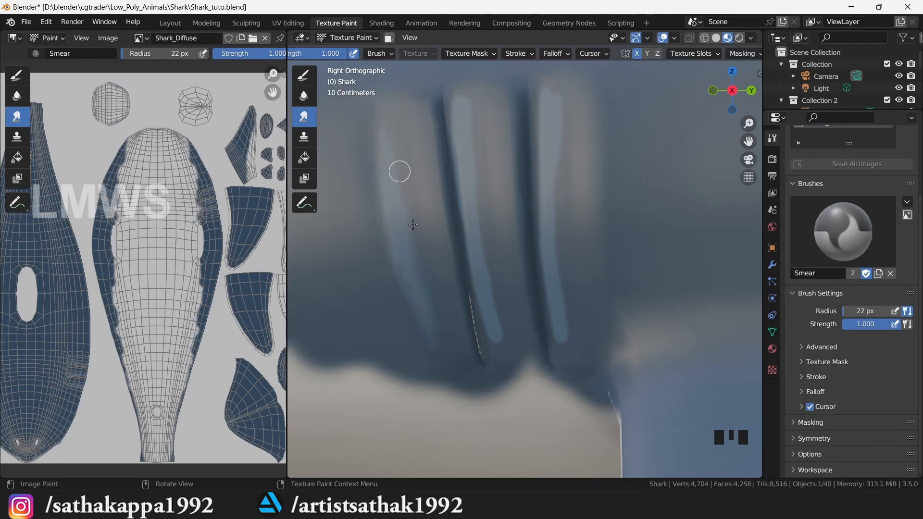
# - Smear the three pale gill streaks into the body and save the texture
pyautogui.moveTo(400, 168); pyautogui.dragTo(379, 126)
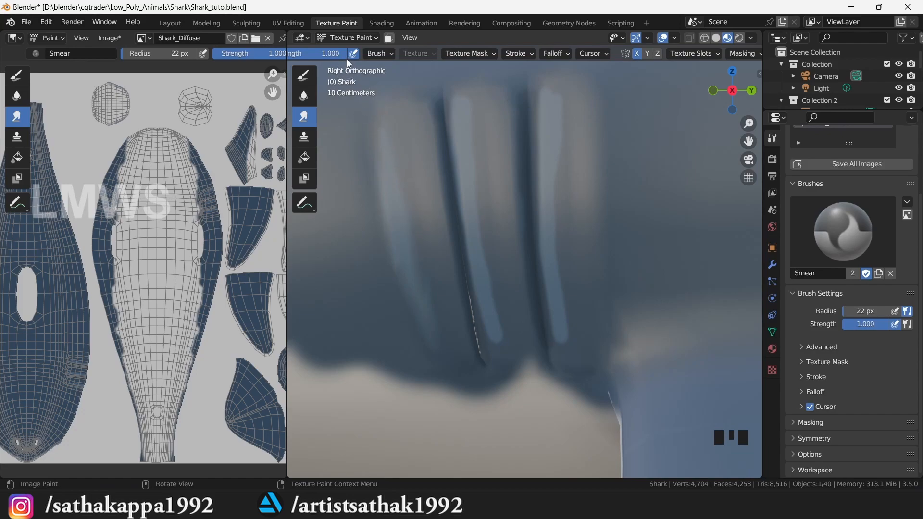
pyautogui.hscroll(-5, 340, 54)
pyautogui.moveTo(469, 194); pyautogui.dragTo(496, 314)
pyautogui.moveTo(548, 179); pyautogui.dragTo(563, 319)
pyautogui.scroll(-4, 581, 289)
pyautogui.click(856, 164)
pyautogui.scroll(2, 553, 128)
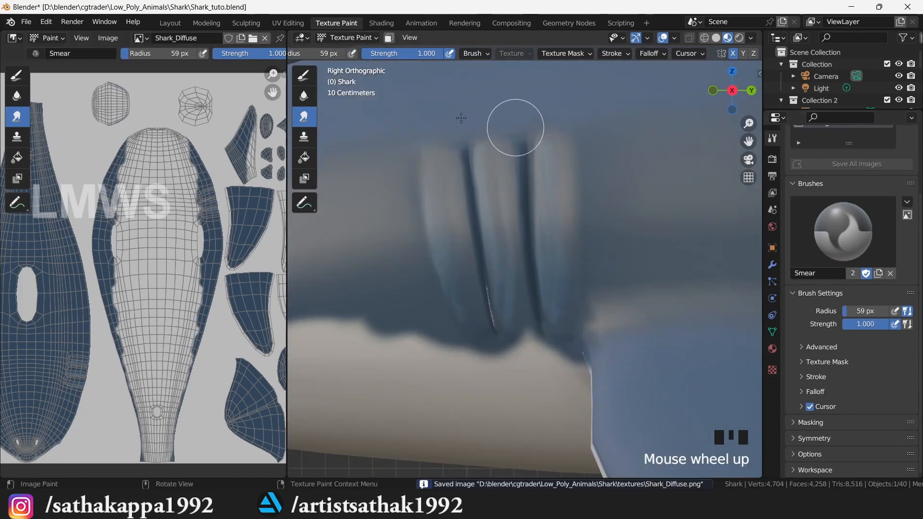
# - Paint a trial dark stroke beside the gills with the Draw brush, then undo it
pyautogui.click(304, 76)
pyautogui.scroll(2, 867, 418)
pyautogui.scroll(-3, 868, 418)
pyautogui.moveTo(909, 409); pyautogui.dragTo(909, 418)
pyautogui.scroll(2, 621, 159)
pyautogui.moveTo(425, 54); pyautogui.dragTo(421, 53)
pyautogui.moveTo(611, 117); pyautogui.dragTo(616, 261)
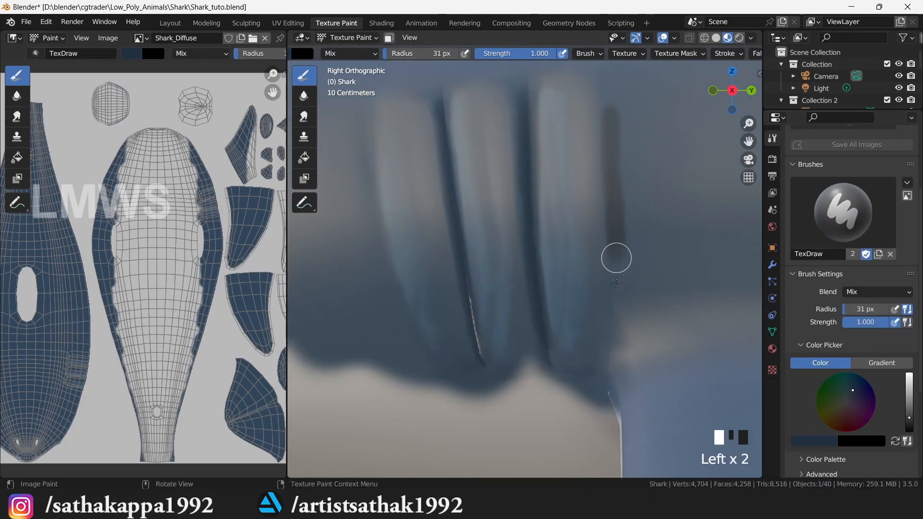
pyautogui.hotkey('ctrl', 'z')
pyautogui.moveTo(909, 412); pyautogui.dragTo(909, 414)
# - Return to the Smear brush and save Shark_Diffuse and Shark_tuto.blend
pyautogui.click(304, 116)
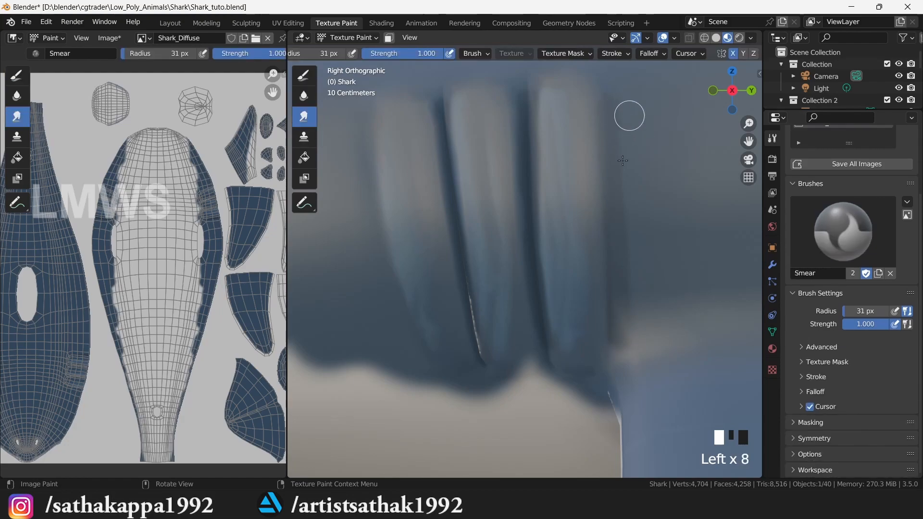
pyautogui.hotkey('alt', 's')
pyautogui.scroll(-12, 617, 255)
pyautogui.scroll(2, 630, 237)
pyautogui.moveTo(734, 94); pyautogui.dragTo(712, 107)
pyautogui.hotkey('ctrl', 's')
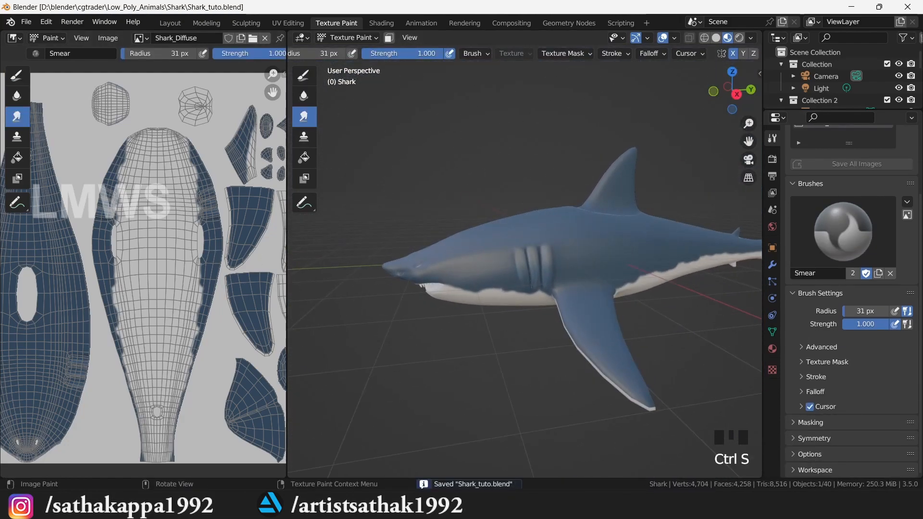
# - Glance at the shark reference photo and save the blend file
pyautogui.hotkey('alt', 'Tab')
pyautogui.click(627, 508)
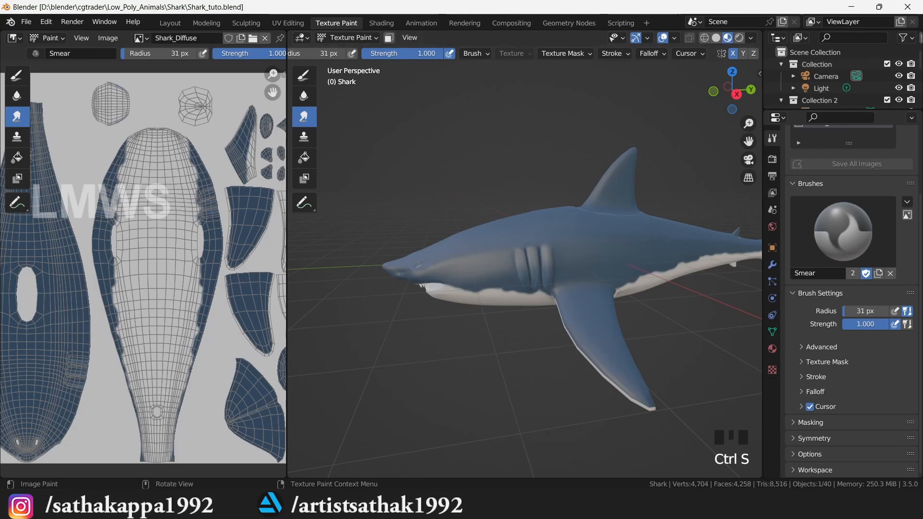
pyautogui.hotkey('alt', 'Tab')
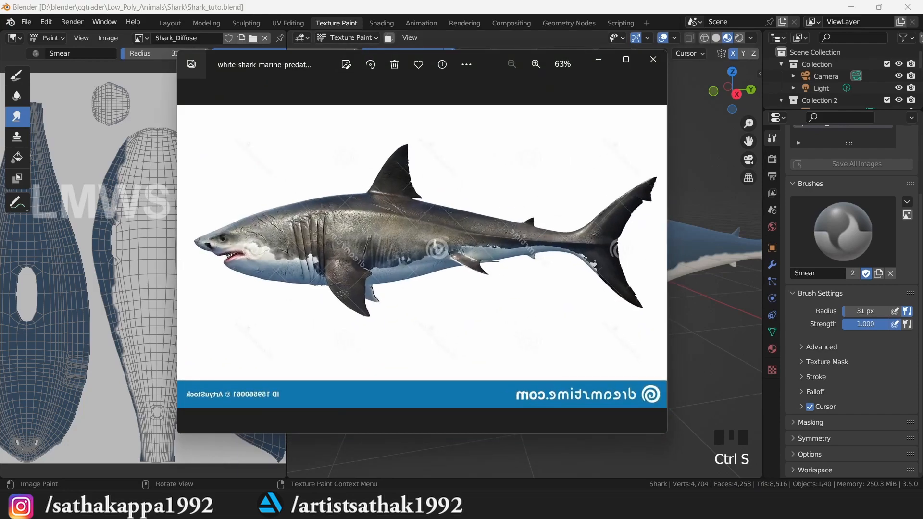
pyautogui.hotkey('alt', 'Tab')
pyautogui.scroll(2, 590, 232)
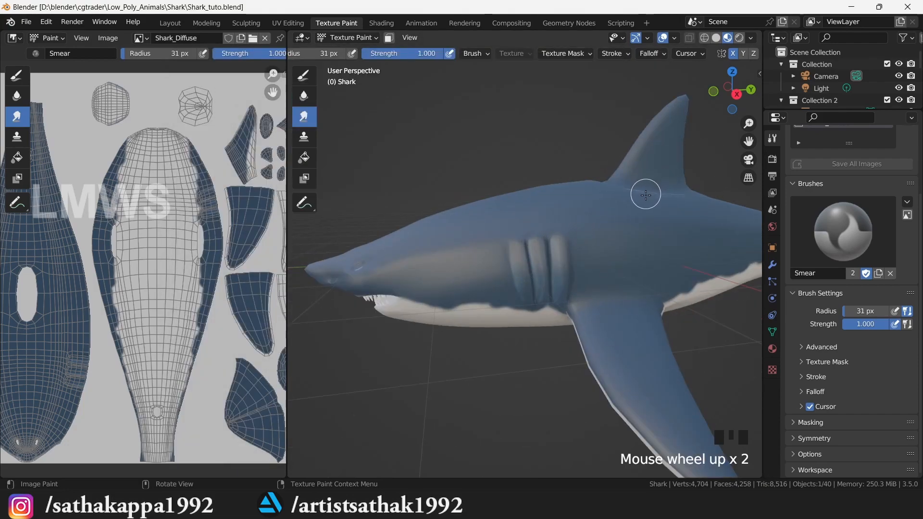
pyautogui.hotkey('ctrl', 's')
# - Switch to the Draw brush and set the paint colour to black
pyautogui.moveTo(748, 141); pyautogui.dragTo(921, 150)
pyautogui.scroll(1, 583, 231)
pyautogui.scroll(1, 584, 231)
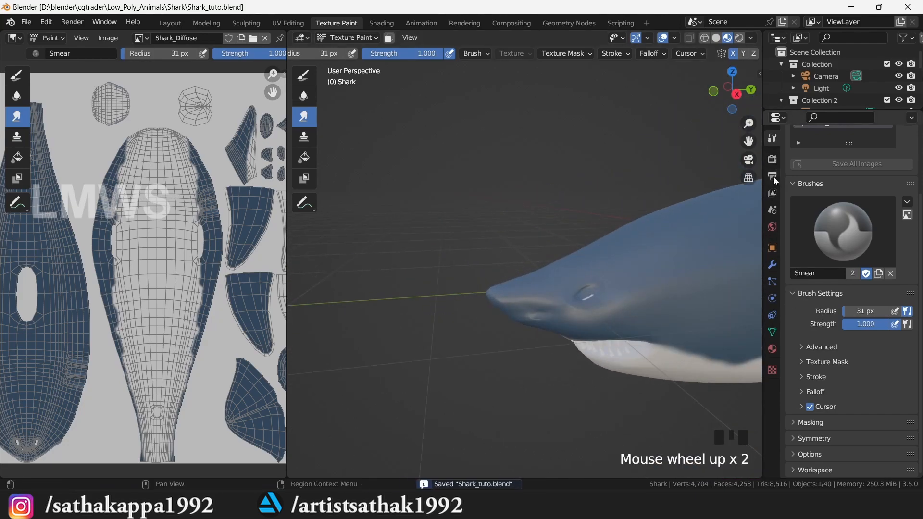
pyautogui.scroll(3, 859, 267)
pyautogui.click(303, 75)
pyautogui.scroll(-10, 848, 286)
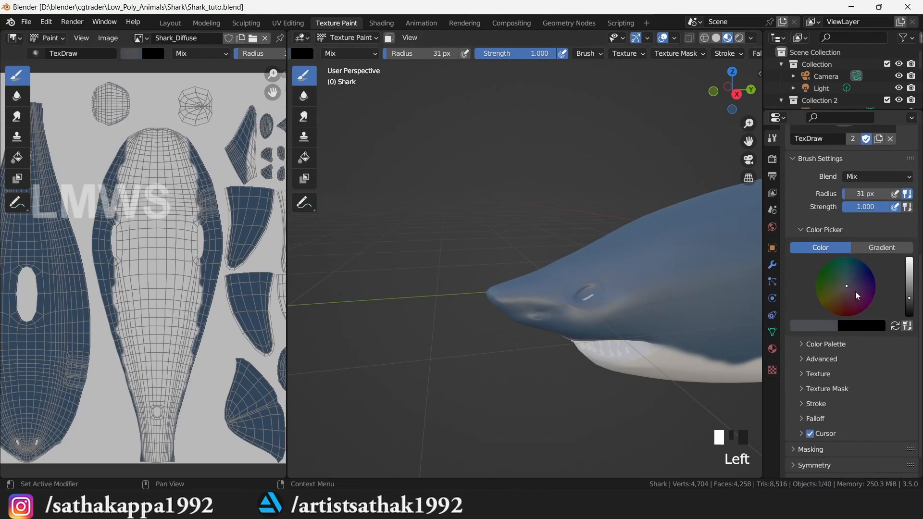
pyautogui.click(914, 311)
# - Paint the shark's eye dark and save the texture
pyautogui.scroll(3, 653, 286)
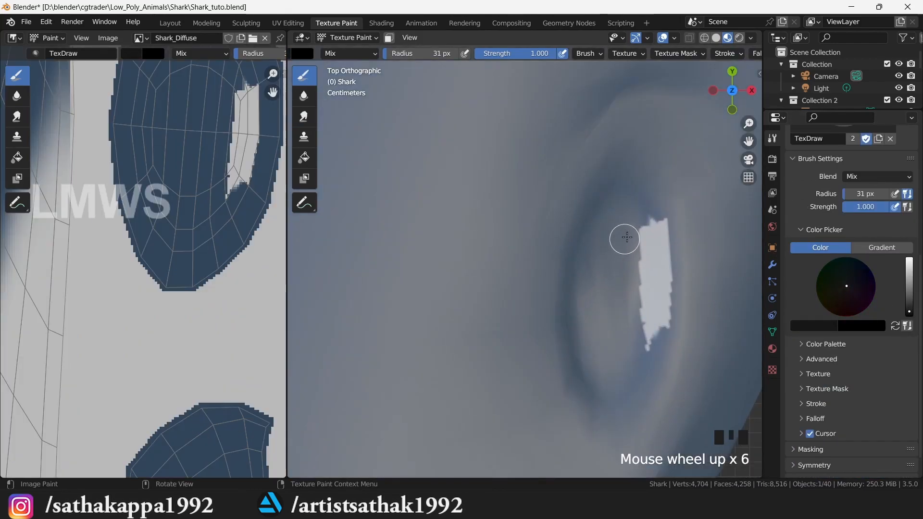
pyautogui.moveTo(625, 238)
pyautogui.mouseDown()
pyautogui.moveTo(604, 214)
pyautogui.moveTo(649, 274)
pyautogui.moveTo(614, 208)
pyautogui.moveTo(594, 312)
pyautogui.moveTo(606, 352)
pyautogui.mouseUp()
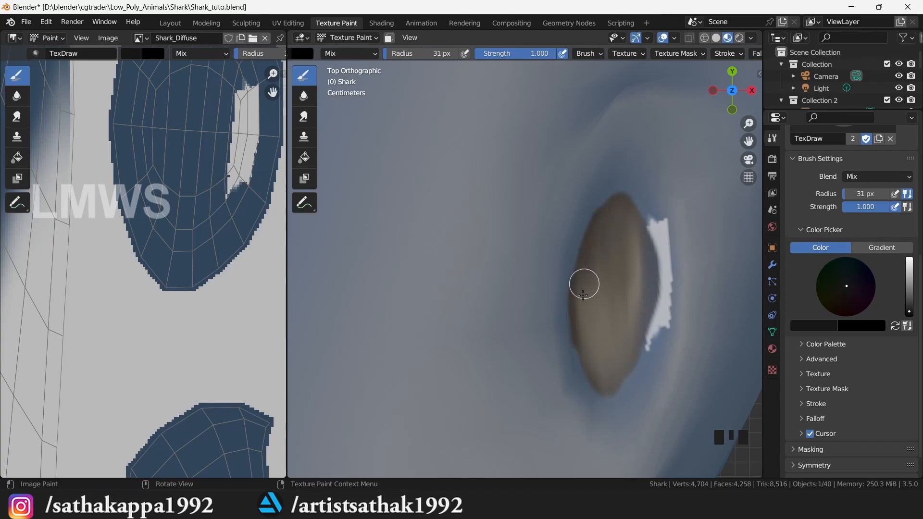
pyautogui.moveTo(583, 291); pyautogui.dragTo(585, 321)
pyautogui.hotkey('alt', 's')
# - Eyedrop the blue-grey body colour, cover the white patch by the eye, and save texture and file
pyautogui.click(820, 326)
pyautogui.click(827, 285)
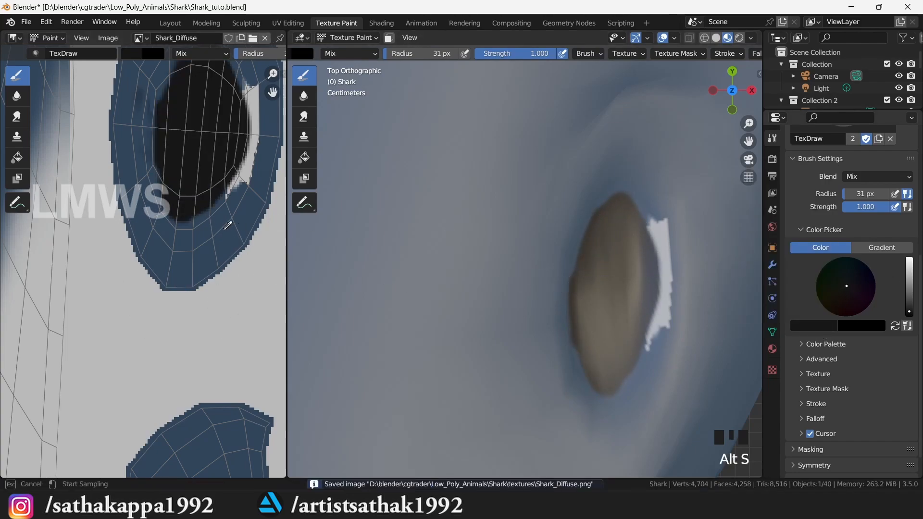
pyautogui.click(230, 226)
pyautogui.moveTo(663, 208); pyautogui.dragTo(660, 348)
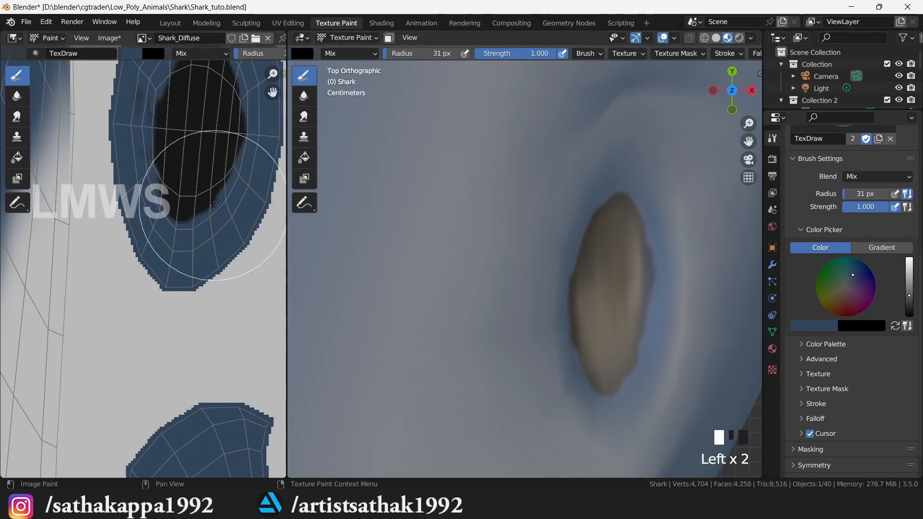
pyautogui.hotkey('alt', 's')
pyautogui.scroll(-14, 600, 237)
pyautogui.moveTo(731, 87); pyautogui.dragTo(645, 144)
pyautogui.scroll(6, 569, 349)
pyautogui.hotkey('ctrl', 's')
pyautogui.scroll(-2, 569, 350)
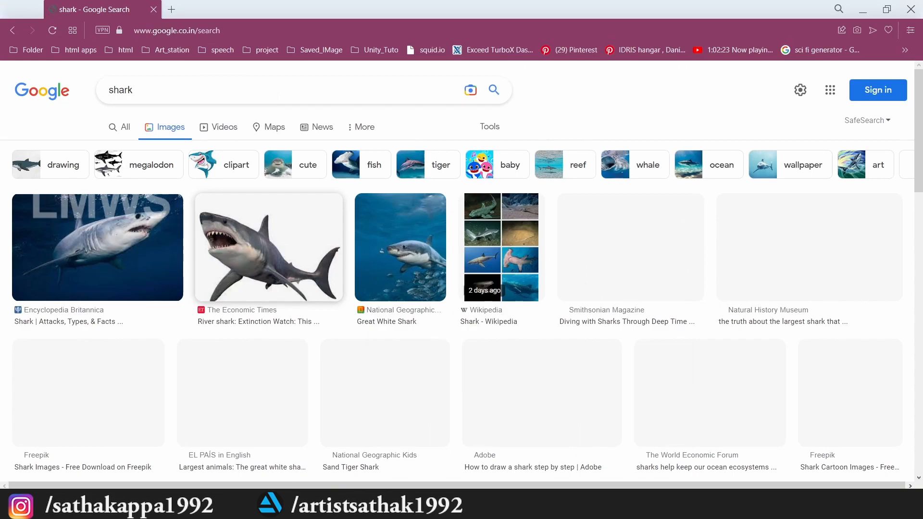
pyautogui.scroll(6, 531, 214)
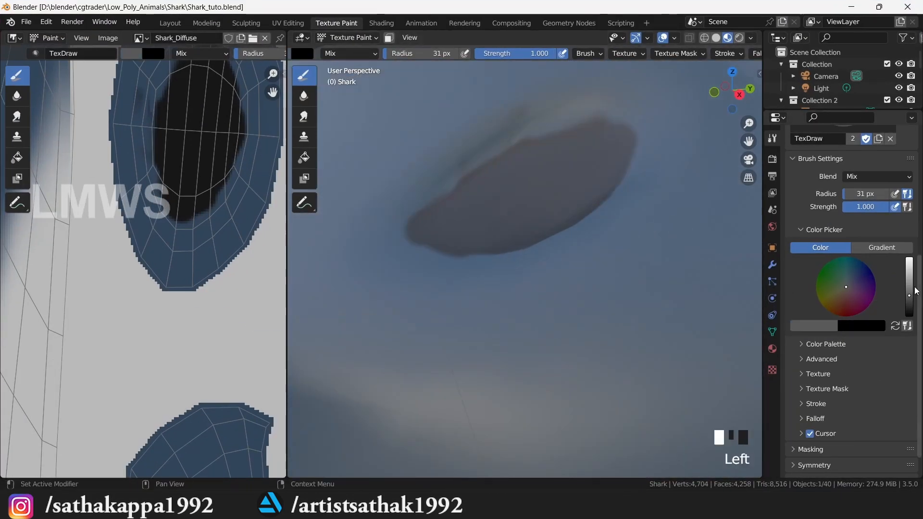
# - Set the colour to white and dab light highlight dots on the eye
pyautogui.click(909, 269)
pyautogui.click(577, 198)
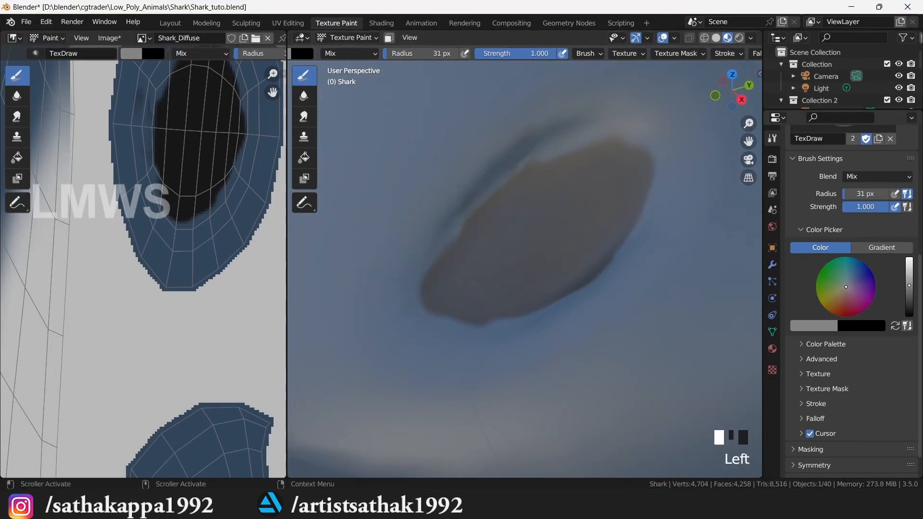
pyautogui.click(560, 206)
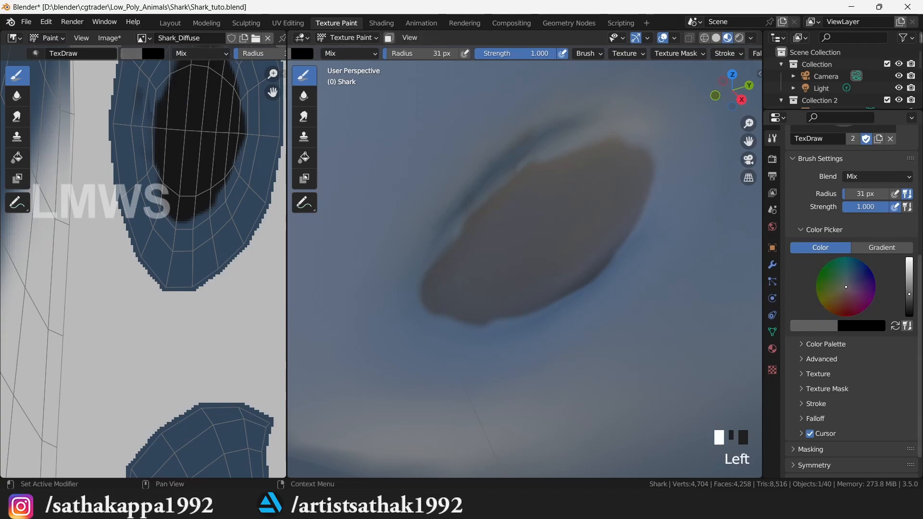
pyautogui.click(567, 200)
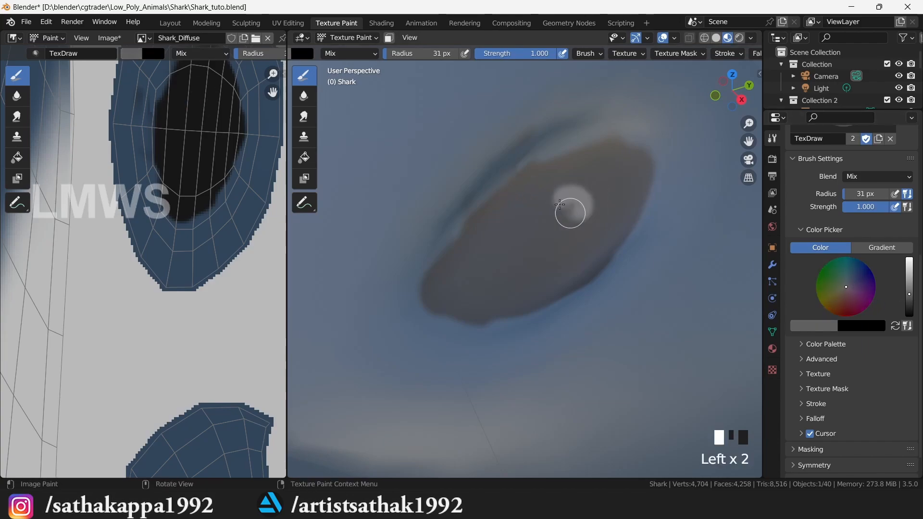
pyautogui.click(577, 201)
# - Smear the eye highlight softly, then save all images and the blend file
pyautogui.click(303, 116)
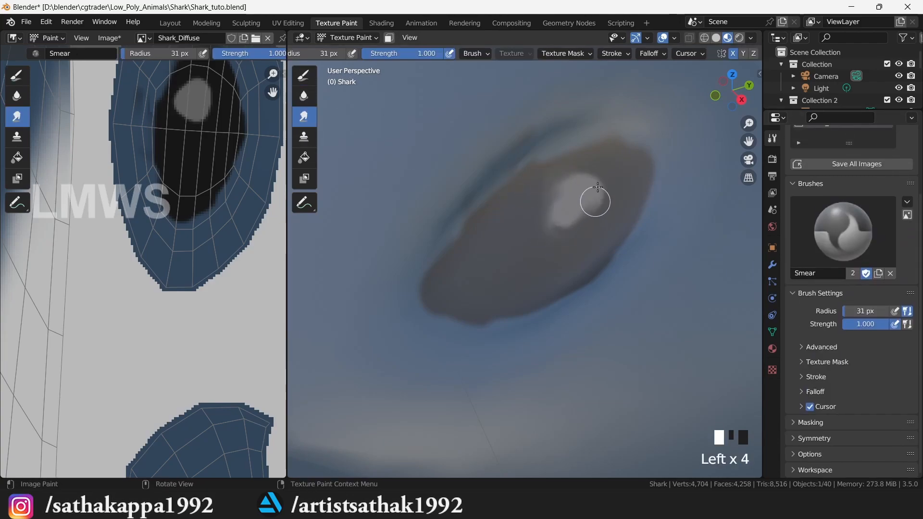
pyautogui.moveTo(536, 216)
pyautogui.mouseDown()
pyautogui.moveTo(556, 191)
pyautogui.moveTo(572, 215)
pyautogui.mouseUp()
pyautogui.scroll(-4, 577, 211)
pyautogui.click(839, 165)
pyautogui.scroll(-9, 636, 254)
pyautogui.moveTo(736, 86); pyautogui.dragTo(736, 48)
pyautogui.scroll(6, 657, 153)
pyautogui.hotkey('ctrl', 's')
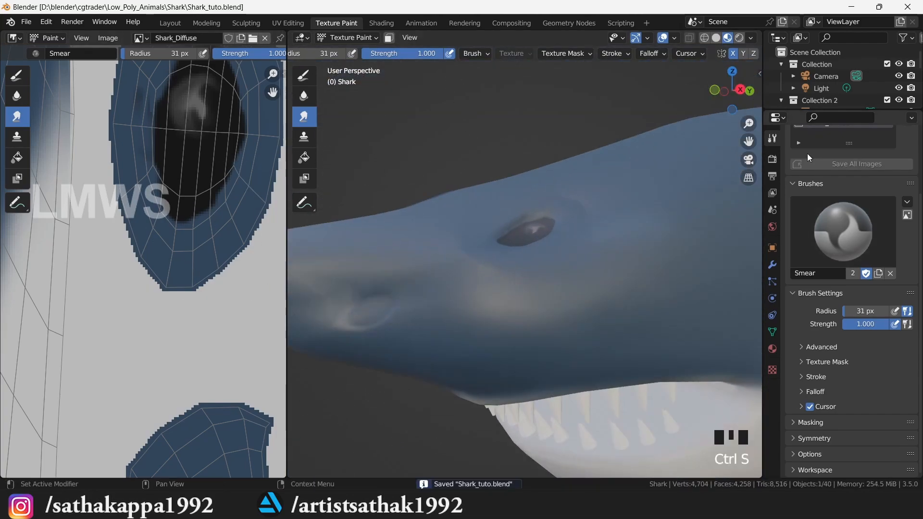
pyautogui.click(303, 75)
pyautogui.scroll(2, 370, 315)
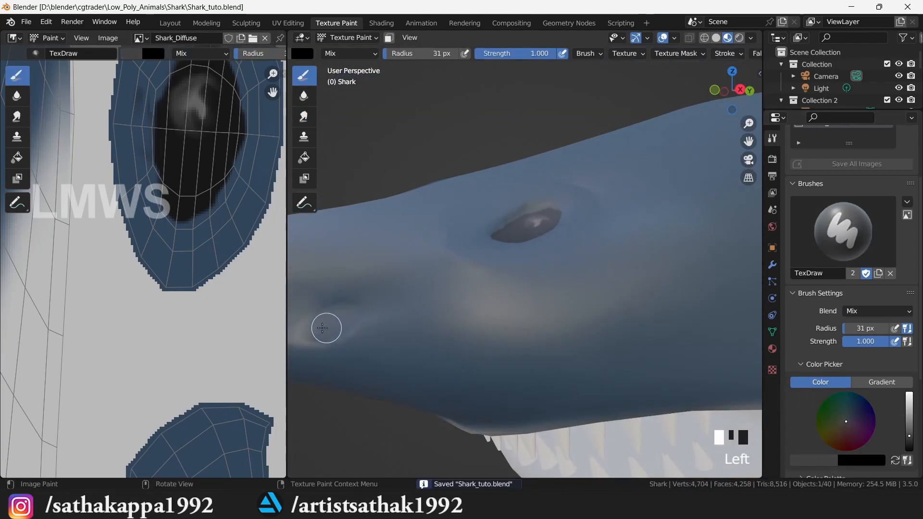
# - Dab black on the nostril at the front of the snout and save the file
pyautogui.click(324, 327)
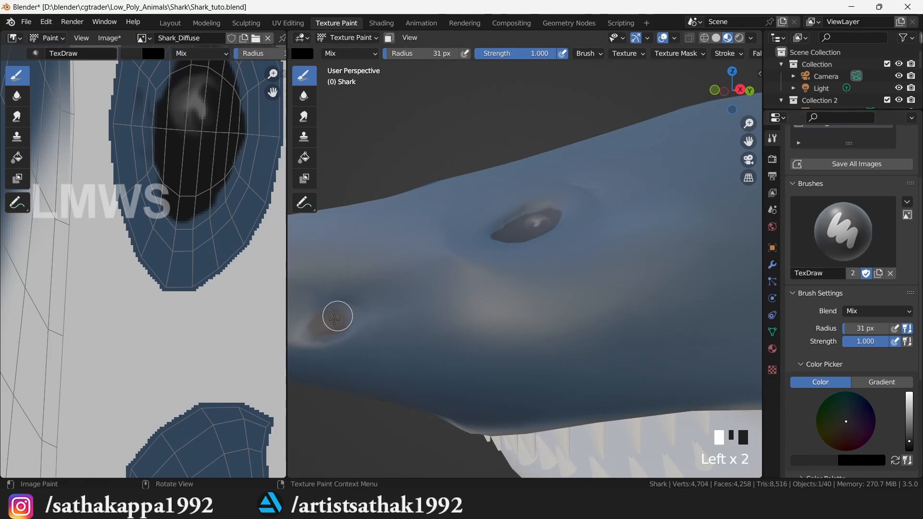
pyautogui.scroll(-6, 612, 313)
pyautogui.scroll(-2, 668, 243)
pyautogui.moveTo(731, 93)
pyautogui.mouseDown()
pyautogui.moveTo(721, 111)
pyautogui.moveTo(735, 94)
pyautogui.mouseUp()
pyautogui.hotkey('ctrl', 's')
# - Eyedrop the light grey from the image and darken it slightly as the paint colour
pyautogui.scroll(-3, 567, 220)
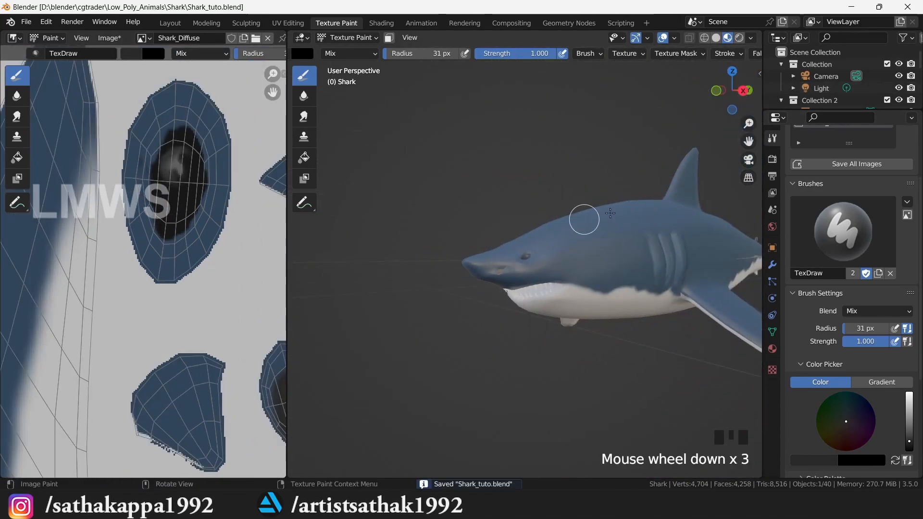
pyautogui.scroll(1, 659, 229)
pyautogui.moveTo(748, 142); pyautogui.dragTo(696, 163)
pyautogui.moveTo(743, 91)
pyautogui.mouseDown()
pyautogui.moveTo(683, 44)
pyautogui.moveTo(728, 45)
pyautogui.mouseUp()
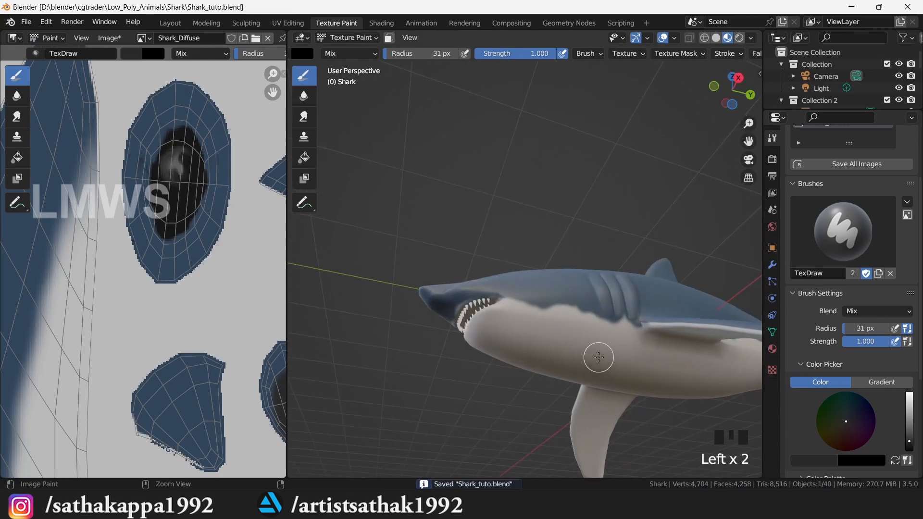
pyautogui.click(820, 462)
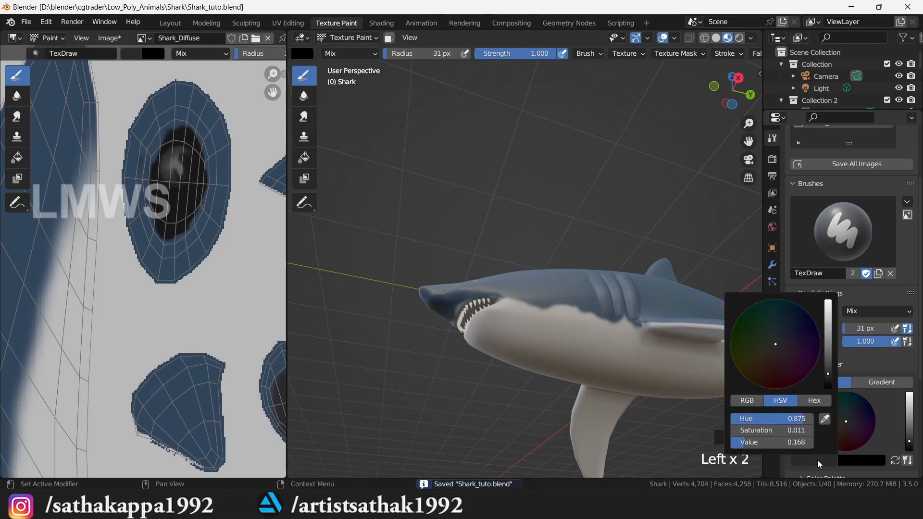
pyautogui.click(825, 420)
pyautogui.click(267, 282)
pyautogui.click(910, 422)
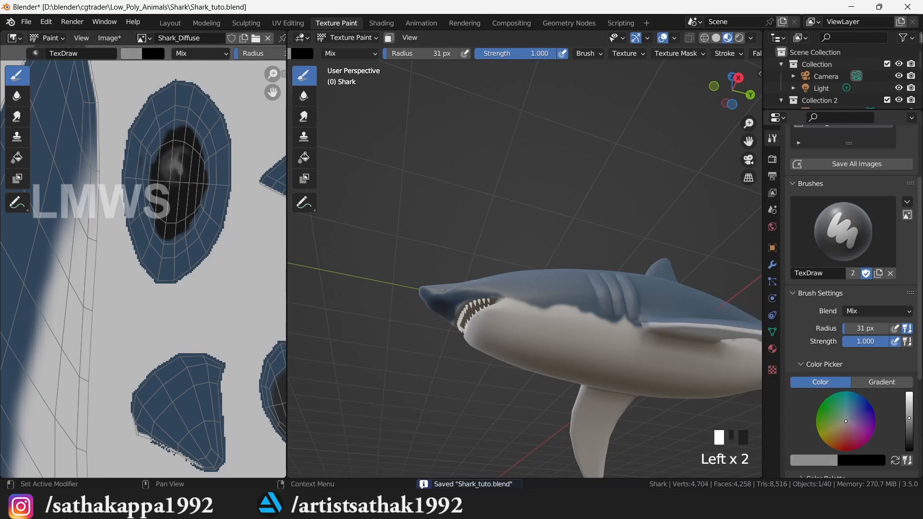
# - From below the shark, dab grey on the tail underside and start shading the belly
pyautogui.press('ctrl+KP_7')
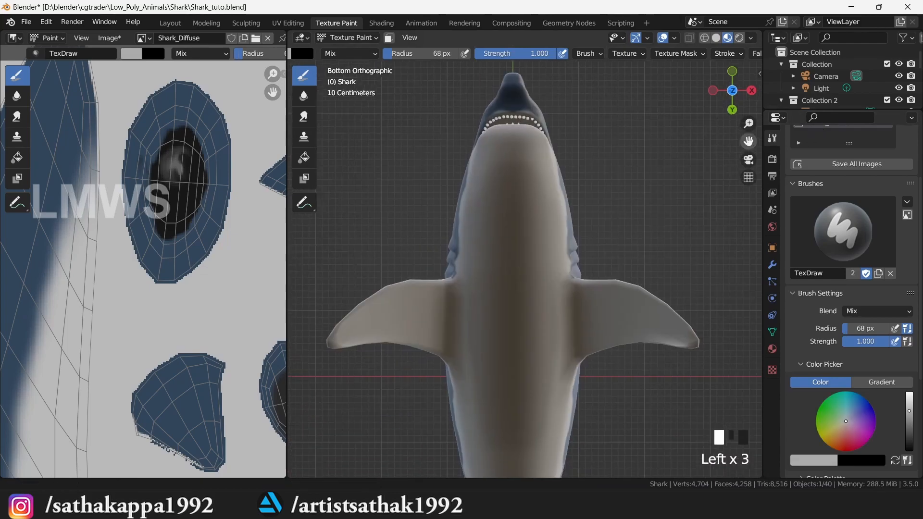
pyautogui.moveTo(749, 141); pyautogui.dragTo(756, 40)
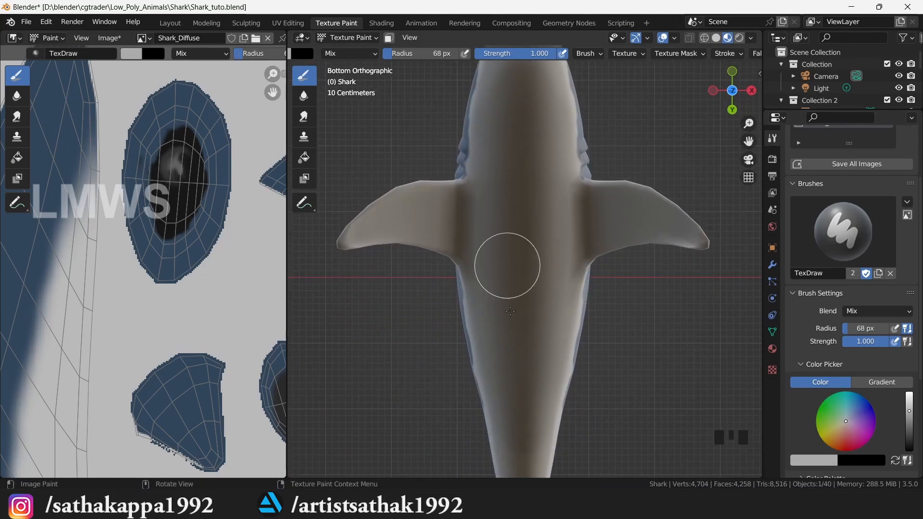
pyautogui.moveTo(748, 142); pyautogui.dragTo(742, 26)
pyautogui.moveTo(548, 322); pyautogui.dragTo(521, 359)
pyautogui.moveTo(732, 90)
pyautogui.mouseDown()
pyautogui.moveTo(636, 212)
pyautogui.moveTo(643, 168)
pyautogui.mouseUp()
pyautogui.scroll(1, 371, 352)
pyautogui.moveTo(371, 352); pyautogui.dragTo(356, 354)
pyautogui.moveTo(356, 353)
pyautogui.mouseDown()
pyautogui.moveTo(413, 333)
pyautogui.moveTo(390, 349)
pyautogui.mouseUp()
# - Darken the paint colour, shade the belly toward the tail and save Shark_Diffuse.png
pyautogui.click(909, 415)
pyautogui.moveTo(469, 333); pyautogui.dragTo(313, 358)
pyautogui.moveTo(749, 141); pyautogui.dragTo(584, 142)
pyautogui.scroll(2, 572, 356)
pyautogui.moveTo(572, 356); pyautogui.dragTo(480, 375)
pyautogui.scroll(-2, 480, 375)
pyautogui.hotkey('alt', 's')
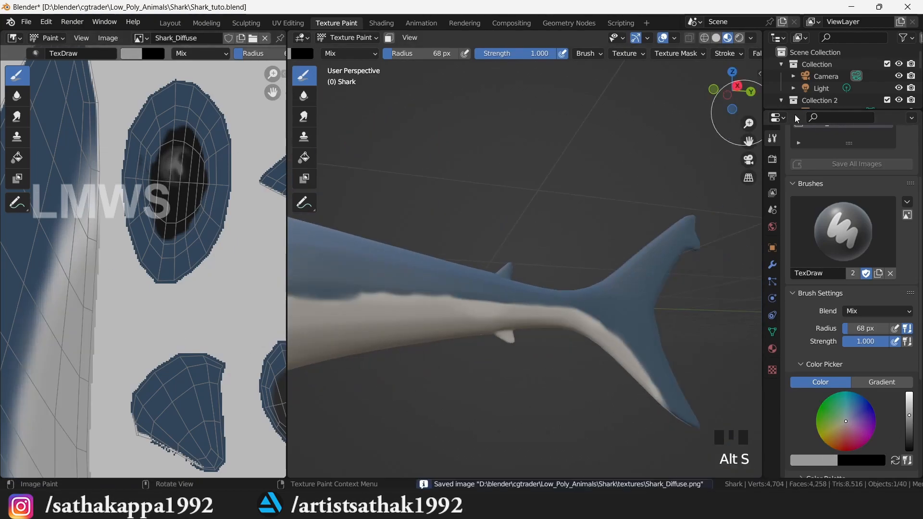
# - Add another grey stroke along the belly, seen from the front underside
pyautogui.moveTo(748, 142); pyautogui.dragTo(505, 158)
pyautogui.scroll(-3, 563, 235)
pyautogui.moveTo(732, 91); pyautogui.dragTo(757, 81)
pyautogui.scroll(1, 414, 311)
pyautogui.moveTo(414, 311)
pyautogui.mouseDown()
pyautogui.moveTo(550, 326)
pyautogui.moveTo(552, 259)
pyautogui.mouseUp()
pyautogui.moveTo(733, 91); pyautogui.dragTo(703, 94)
pyautogui.scroll(1, 572, 158)
# - Paint grey across the belly and shade both pectoral fins
pyautogui.moveTo(608, 149)
pyautogui.mouseDown()
pyautogui.moveTo(570, 162)
pyautogui.moveTo(543, 241)
pyautogui.mouseUp()
pyautogui.moveTo(732, 90)
pyautogui.mouseDown()
pyautogui.moveTo(729, 99)
pyautogui.moveTo(724, 86)
pyautogui.mouseUp()
pyautogui.moveTo(543, 193); pyautogui.dragTo(579, 203)
pyautogui.moveTo(732, 90); pyautogui.dragTo(661, 74)
pyautogui.moveTo(414, 262)
pyautogui.mouseDown()
pyautogui.moveTo(505, 294)
pyautogui.moveTo(628, 299)
pyautogui.mouseUp()
pyautogui.moveTo(571, 152)
pyautogui.mouseDown()
pyautogui.moveTo(505, 216)
pyautogui.moveTo(534, 232)
pyautogui.mouseUp()
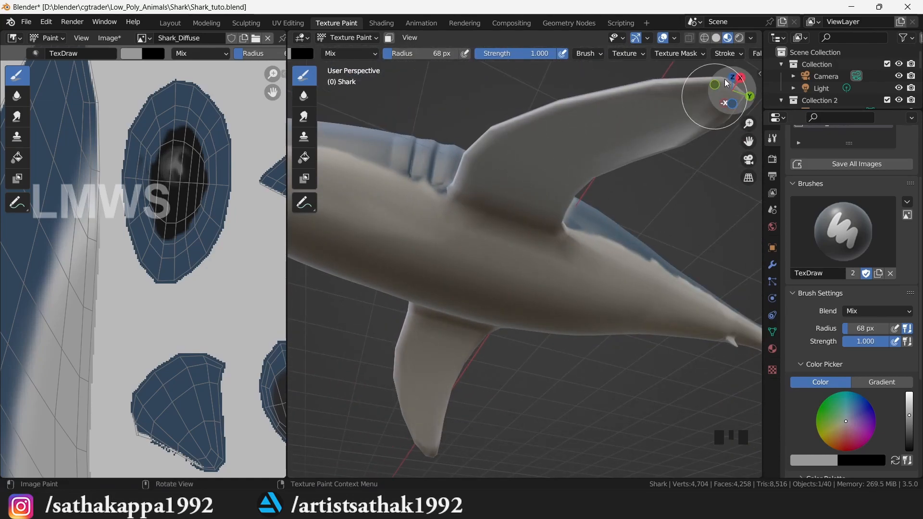
# - Add a short final stroke on the belly and save the texture image
pyautogui.scroll(-3, 700, 130)
pyautogui.moveTo(732, 91); pyautogui.dragTo(759, 94)
pyautogui.moveTo(447, 269); pyautogui.dragTo(488, 270)
pyautogui.hotkey('alt', 's')
pyautogui.scroll(-4, 529, 259)
pyautogui.moveTo(732, 91); pyautogui.dragTo(714, 120)
# - Save the blend file, sample the shark's dark blue from the image and paint with it
pyautogui.hotkey('ctrl', 's')
pyautogui.scroll(5, 529, 288)
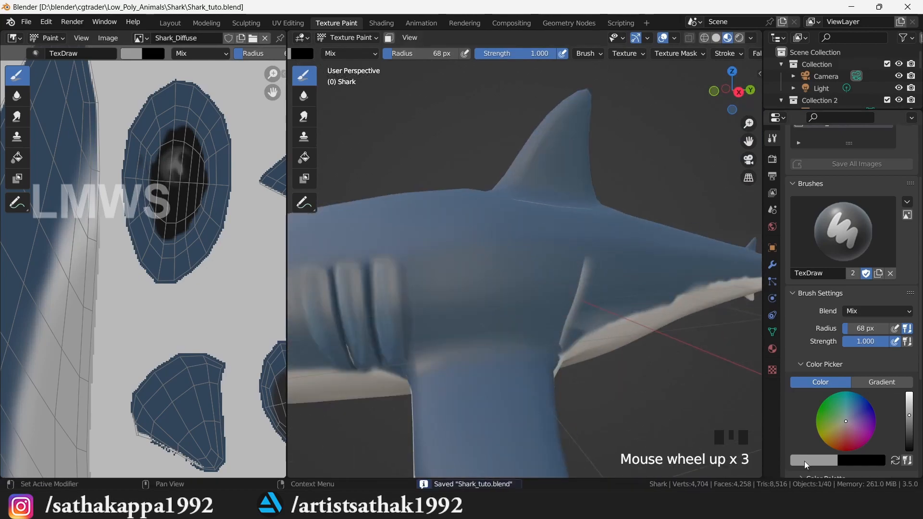
pyautogui.click(806, 465)
pyautogui.click(830, 420)
pyautogui.click(207, 245)
pyautogui.moveTo(544, 340); pyautogui.dragTo(562, 347)
pyautogui.hotkey('alt', 's')
pyautogui.scroll(-3, 639, 213)
# - Adjust the colour's brightness, darken the grey patch behind the gills and save the image
pyautogui.scroll(3, 639, 213)
pyautogui.moveTo(732, 91); pyautogui.dragTo(730, 86)
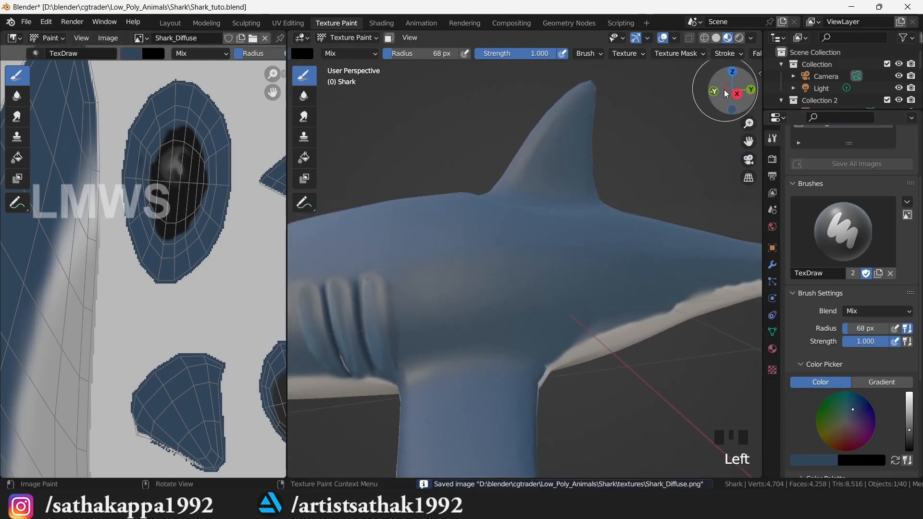
pyautogui.scroll(2, 856, 409)
pyautogui.click(909, 451)
pyautogui.moveTo(584, 268)
pyautogui.mouseDown()
pyautogui.moveTo(454, 291)
pyautogui.moveTo(486, 289)
pyautogui.mouseUp()
pyautogui.scroll(-1, 491, 289)
pyautogui.moveTo(493, 290); pyautogui.dragTo(526, 293, button='middle')
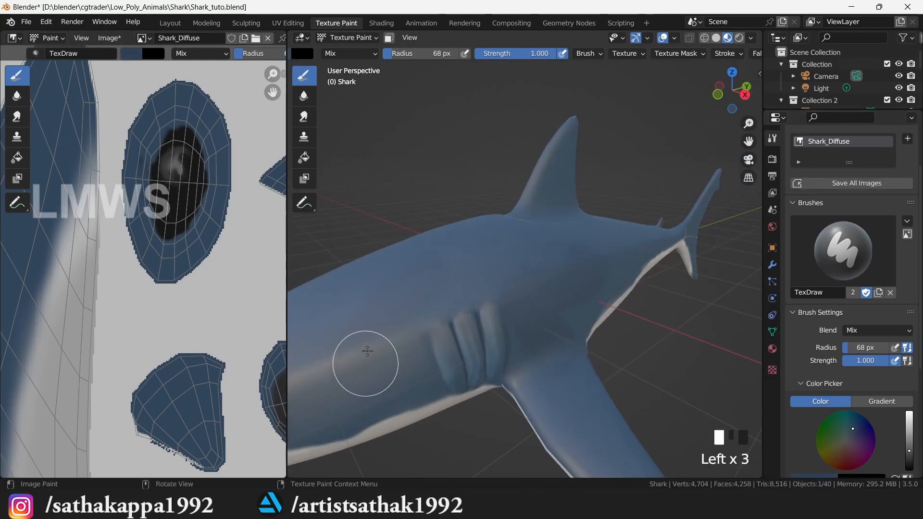
pyautogui.moveTo(365, 363); pyautogui.dragTo(506, 268, button='middle')
pyautogui.scroll(-2, 506, 268)
pyautogui.moveTo(721, 104); pyautogui.dragTo(584, 106)
pyautogui.click(608, 292)
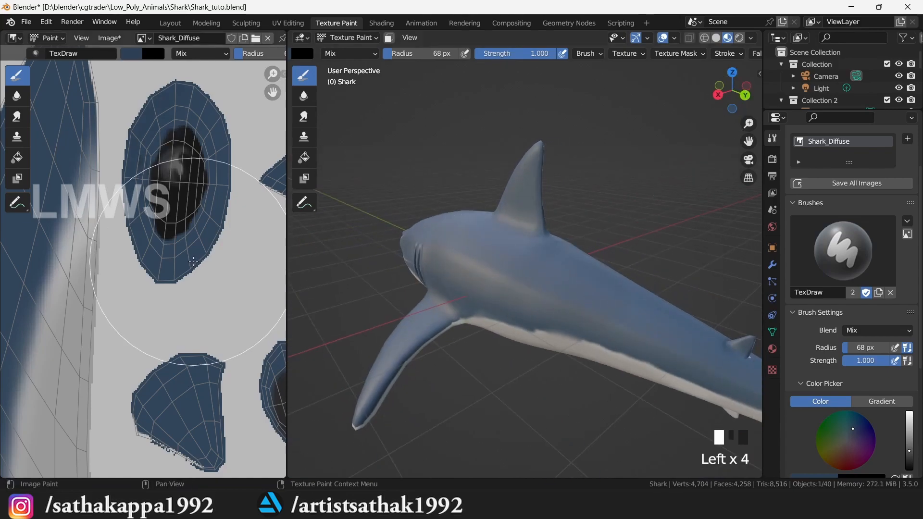
pyautogui.hotkey('alt', 's')
pyautogui.scroll(-1, 457, 279)
# - Compare with the shark reference photo, touch up near the gills and save the image
pyautogui.hotkey('alt', 'Tab')
pyautogui.hotkey('alt', 'Tab')
pyautogui.moveTo(728, 96); pyautogui.dragTo(789, 95)
pyautogui.scroll(3, 505, 338)
pyautogui.moveTo(500, 332); pyautogui.dragTo(521, 326)
pyautogui.hotkey('alt', 's')
pyautogui.scroll(-2, 616, 250)
# - Paint lighter strokes on the dorsal fin, undo the last one and save the image
pyautogui.moveTo(728, 97); pyautogui.dragTo(764, 99)
pyautogui.moveTo(585, 298); pyautogui.dragTo(588, 270)
pyautogui.moveTo(730, 100); pyautogui.dragTo(707, 123)
pyautogui.scroll(3, 556, 317)
pyautogui.press('s')
pyautogui.moveTo(456, 332); pyautogui.dragTo(500, 244)
pyautogui.moveTo(500, 243)
pyautogui.mouseDown()
pyautogui.moveTo(603, 109)
pyautogui.moveTo(460, 407)
pyautogui.mouseUp()
pyautogui.hotkey('ctrl', 'z')
pyautogui.hotkey('alt', 's')
pyautogui.scroll(-7, 546, 164)
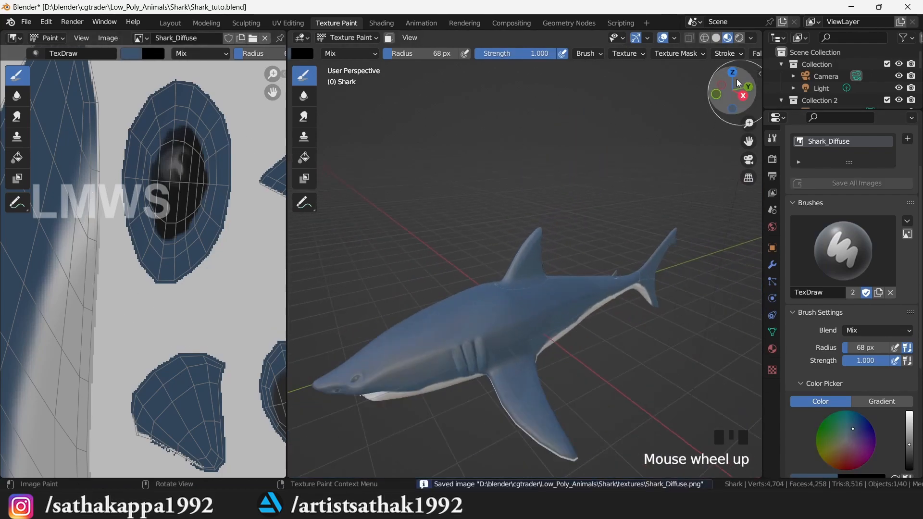
# - Paint strokes over the tail fin
pyautogui.moveTo(732, 91); pyautogui.dragTo(679, 91)
pyautogui.scroll(5, 511, 260)
pyautogui.moveTo(511, 187); pyautogui.dragTo(642, 91)
pyautogui.moveTo(641, 91); pyautogui.dragTo(475, 188)
pyautogui.scroll(-4, 674, 97)
# - Cover the pectoral fin's white edge with blue and save the texture image
pyautogui.moveTo(748, 141); pyautogui.dragTo(913, 145)
pyautogui.moveTo(731, 91); pyautogui.dragTo(776, 104)
pyautogui.scroll(2, 577, 264)
pyautogui.moveTo(435, 284)
pyautogui.mouseDown()
pyautogui.moveTo(494, 375)
pyautogui.moveTo(560, 427)
pyautogui.mouseUp()
pyautogui.moveTo(430, 274); pyautogui.dragTo(480, 344)
pyautogui.hotkey('alt', 's')
pyautogui.scroll(-2, 531, 298)
# - With the smear brush, blend the dorsal fin colours, undo bad strokes and save the image
pyautogui.scroll(-3, 531, 298)
pyautogui.moveTo(731, 91); pyautogui.dragTo(750, 103)
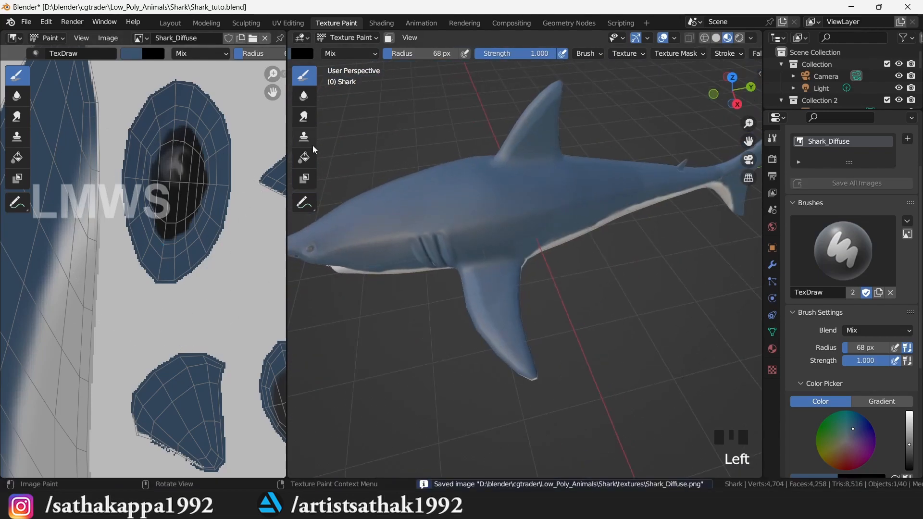
pyautogui.click(304, 117)
pyautogui.moveTo(748, 142); pyautogui.dragTo(748, 269)
pyautogui.moveTo(731, 91); pyautogui.dragTo(732, 57)
pyautogui.scroll(3, 481, 278)
pyautogui.moveTo(414, 289); pyautogui.dragTo(433, 255)
pyautogui.moveTo(432, 255); pyautogui.dragTo(516, 161)
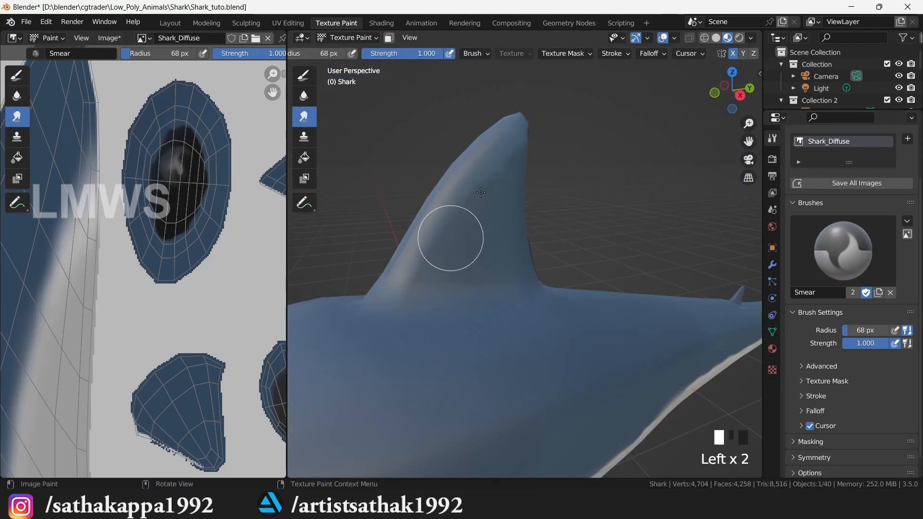
pyautogui.scroll(5, 475, 213)
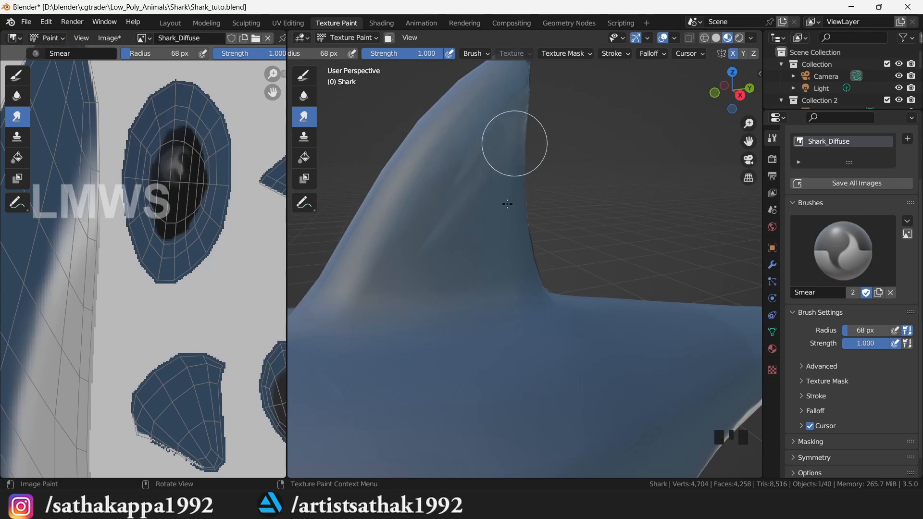
pyautogui.hotkey('ctrl', 'z')
pyautogui.hotkey('ctrl', 'z')
pyautogui.hotkey('ctrl', 'z')
pyautogui.hotkey('ctrl', 'z')
pyautogui.click(532, 97)
pyautogui.hotkey('alt', 's')
pyautogui.scroll(-4, 587, 272)
# - Smear the paint along the pectoral fin and save the texture image
pyautogui.moveTo(725, 97); pyautogui.dragTo(762, 121)
pyautogui.moveTo(749, 142); pyautogui.dragTo(692, 52)
pyautogui.scroll(2, 494, 390)
pyautogui.moveTo(490, 392)
pyautogui.mouseDown()
pyautogui.moveTo(482, 399)
pyautogui.moveTo(515, 432)
pyautogui.moveTo(486, 395)
pyautogui.mouseUp()
pyautogui.scroll(-1, 517, 399)
pyautogui.scroll(1, 509, 395)
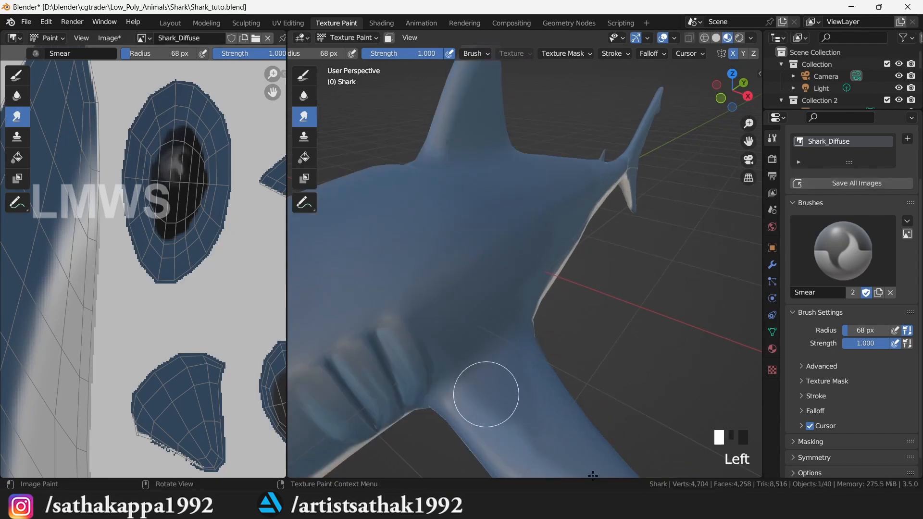
pyautogui.hotkey('alt', 's')
# - Resave Shark_tuto.blend
pyautogui.moveTo(731, 87); pyautogui.dragTo(668, 79)
pyautogui.moveTo(749, 141); pyautogui.dragTo(625, 161)
pyautogui.scroll(2, 659, 218)
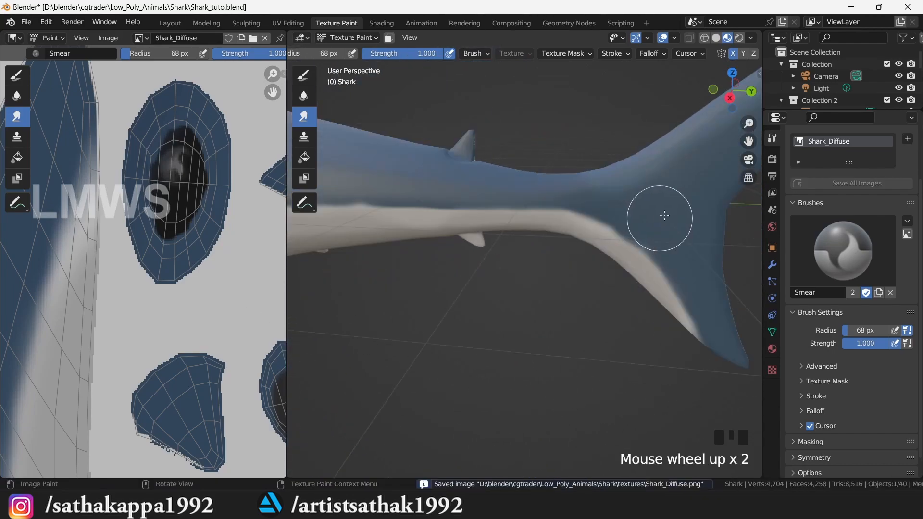
pyautogui.scroll(-2, 659, 219)
pyautogui.hotkey('ctrl', 's')
pyautogui.scroll(-5, 205, 264)
# - Switch back to the TexDraw brush and frame the shark from a low front view
pyautogui.moveTo(732, 91); pyautogui.dragTo(769, 111)
pyautogui.scroll(-4, 701, 216)
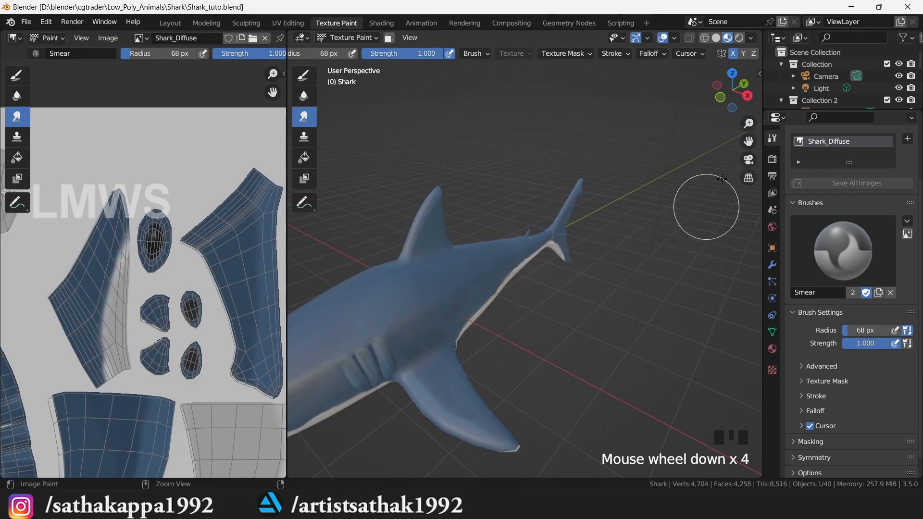
pyautogui.moveTo(750, 143); pyautogui.dragTo(585, 141)
pyautogui.click(304, 76)
pyautogui.moveTo(728, 98)
pyautogui.mouseDown()
pyautogui.moveTo(751, 92)
pyautogui.moveTo(742, 62)
pyautogui.mouseUp()
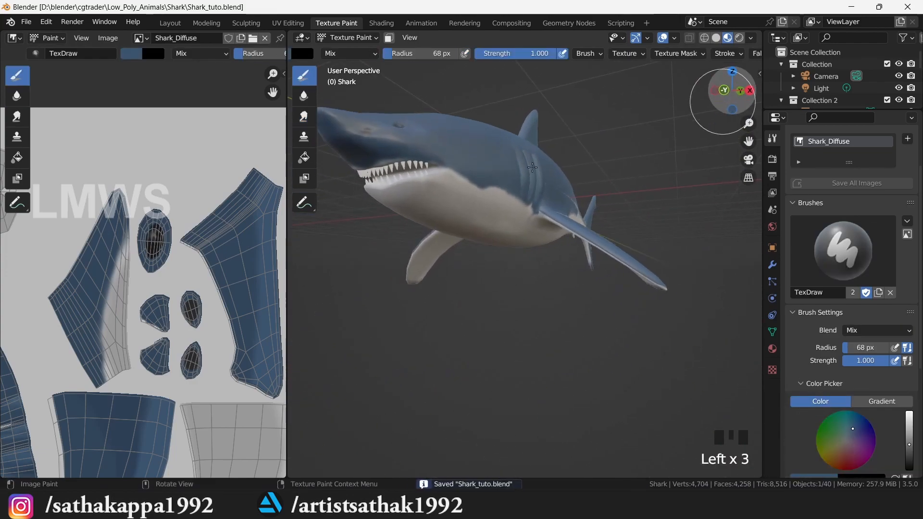
pyautogui.scroll(-3, 145, 288)
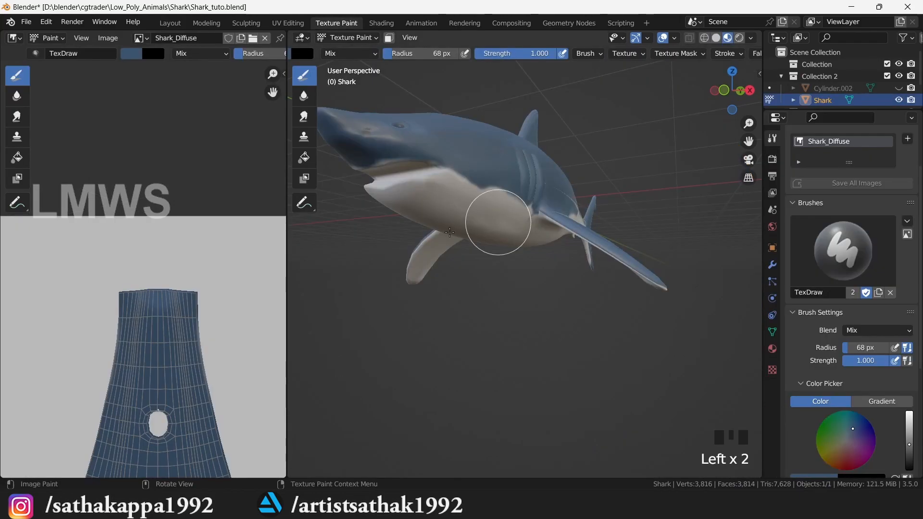
pyautogui.scroll(3, 169, 335)
pyautogui.scroll(2, 423, 183)
pyautogui.scroll(-1, 733, 94)
pyautogui.moveTo(731, 94); pyautogui.dragTo(746, 107)
pyautogui.scroll(-1, 859, 418)
# - Pick a crimson paint colour on the colour wheel, then shift it to a muted pink
pyautogui.click(846, 421)
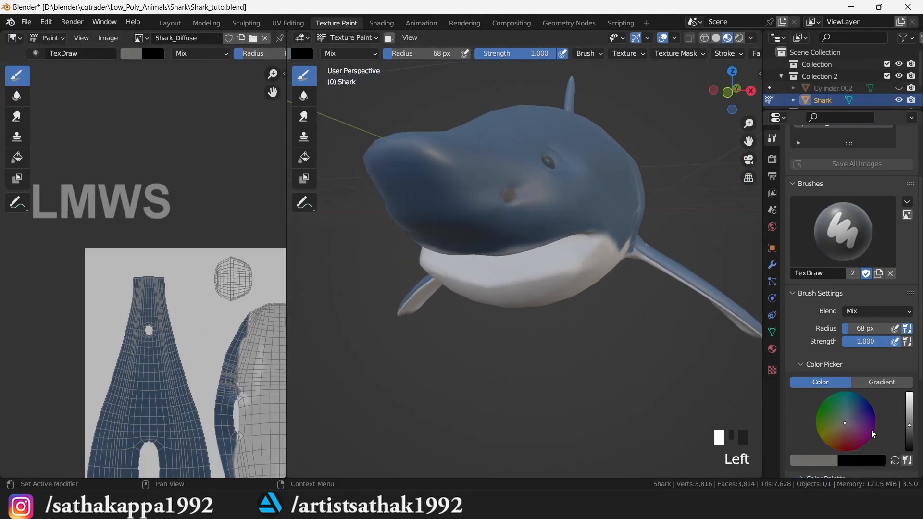
pyautogui.click(846, 440)
pyautogui.click(909, 418)
pyautogui.click(846, 441)
pyautogui.moveTo(846, 441); pyautogui.dragTo(852, 447)
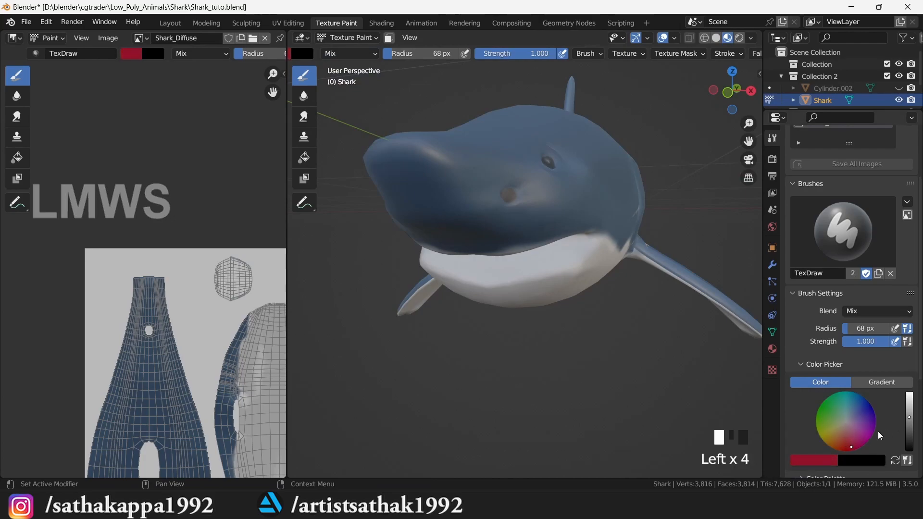
pyautogui.click(909, 423)
pyautogui.scroll(1, 147, 272)
pyautogui.scroll(5, 261, 213)
pyautogui.click(850, 433)
pyautogui.click(848, 430)
# - Paint the mouth-interior UV island pink, lightening the pink between strokes
pyautogui.moveTo(222, 385)
pyautogui.mouseDown()
pyautogui.moveTo(253, 343)
pyautogui.moveTo(221, 403)
pyautogui.mouseUp()
pyautogui.moveTo(273, 93); pyautogui.dragTo(216, 7)
pyautogui.moveTo(909, 422); pyautogui.dragTo(909, 413)
pyautogui.moveTo(845, 436); pyautogui.dragTo(847, 431)
pyautogui.moveTo(173, 289)
pyautogui.mouseDown()
pyautogui.moveTo(196, 298)
pyautogui.moveTo(237, 377)
pyautogui.moveTo(243, 330)
pyautogui.moveTo(214, 343)
pyautogui.moveTo(232, 304)
pyautogui.moveTo(175, 336)
pyautogui.mouseUp()
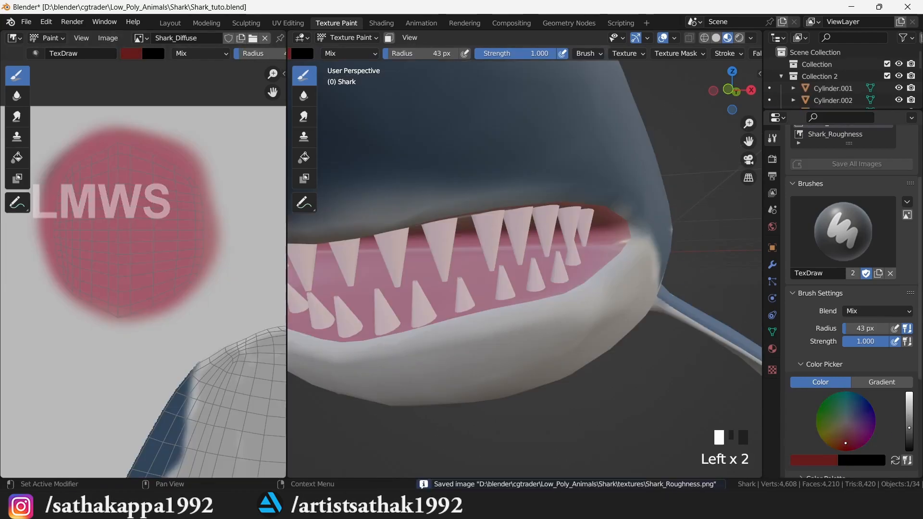
pyautogui.click(849, 441)
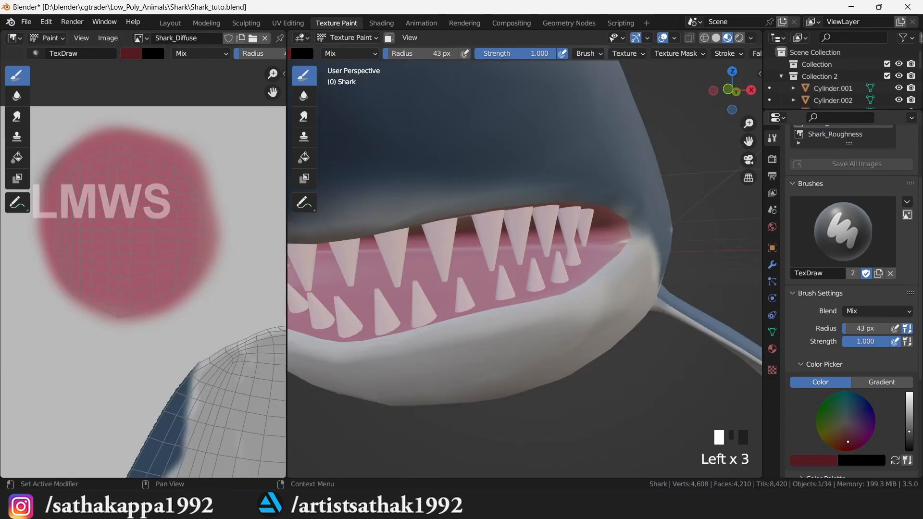
# - Shrink the brush radius to 21 px and paint a dark vertical strip down the mouth area
pyautogui.moveTo(254, 54); pyautogui.dragTo(220, 65)
pyautogui.moveTo(114, 155); pyautogui.dragTo(110, 308)
pyautogui.hotkey('ctrl', 'z')
pyautogui.moveTo(117, 137); pyautogui.dragTo(119, 317)
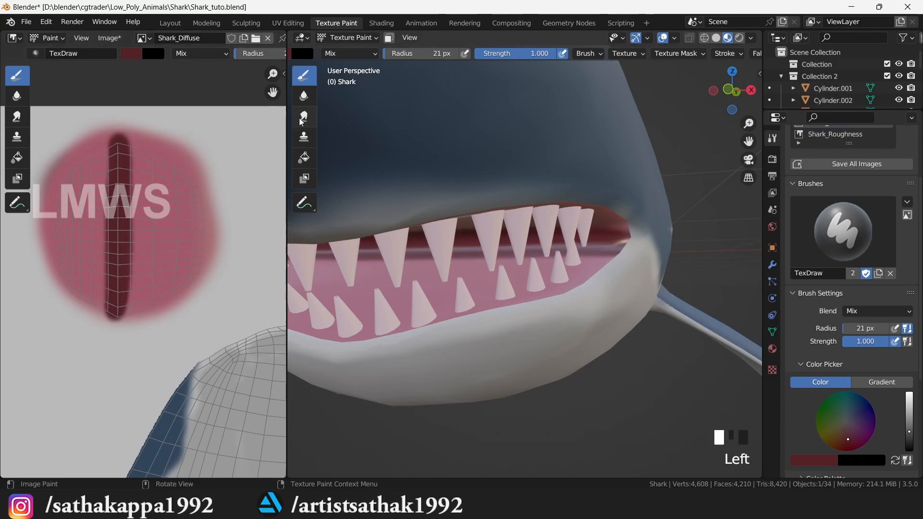
# - Use the Smear brush to blend the dark strip's edges into the pink mouth area
pyautogui.click(17, 117)
pyautogui.moveTo(133, 180)
pyautogui.mouseDown()
pyautogui.moveTo(136, 228)
pyautogui.moveTo(129, 142)
pyautogui.moveTo(128, 315)
pyautogui.mouseUp()
pyautogui.moveTo(103, 150)
pyautogui.mouseDown()
pyautogui.moveTo(105, 312)
pyautogui.moveTo(115, 183)
pyautogui.moveTo(122, 272)
pyautogui.moveTo(138, 138)
pyautogui.moveTo(144, 313)
pyautogui.moveTo(164, 254)
pyautogui.mouseUp()
pyautogui.moveTo(189, 207); pyautogui.dragTo(201, 201)
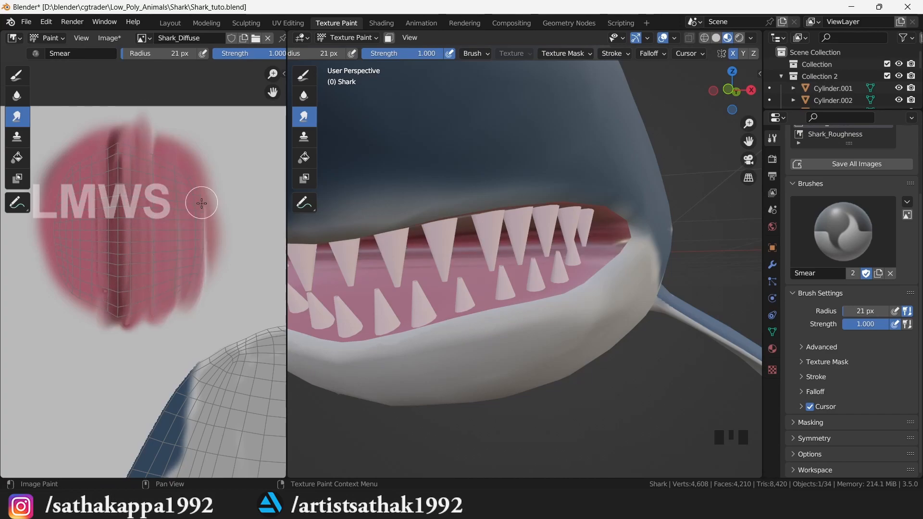
pyautogui.moveTo(107, 176)
pyautogui.mouseDown()
pyautogui.moveTo(99, 313)
pyautogui.moveTo(114, 174)
pyautogui.moveTo(97, 141)
pyautogui.mouseUp()
pyautogui.moveTo(129, 254); pyautogui.dragTo(128, 287)
# - Save the painted texture image with Alt+S and the blend file with Ctrl+S
pyautogui.scroll(-2, 151, 284)
pyautogui.hotkey('alt', 's')
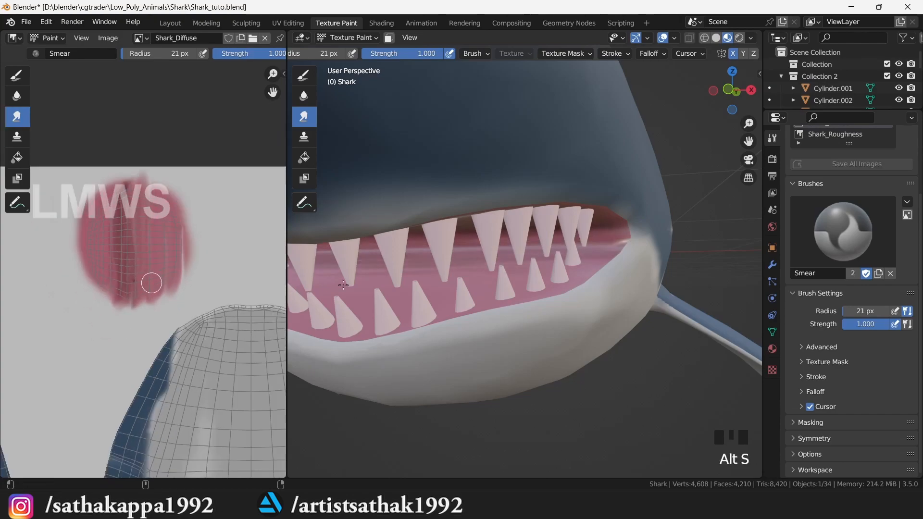
pyautogui.scroll(-2, 572, 288)
pyautogui.moveTo(741, 76); pyautogui.dragTo(724, 86)
pyautogui.hotkey('ctrl', 's')
pyautogui.scroll(1, 200, 149)
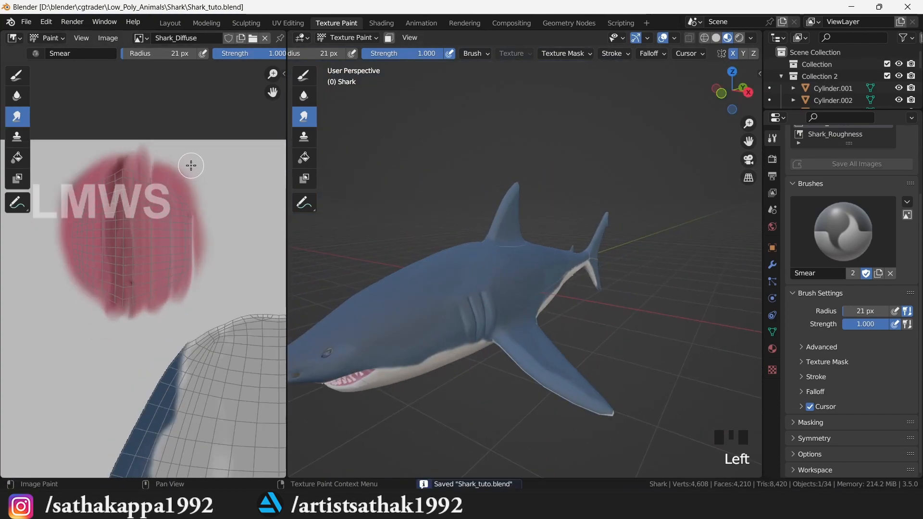
# - Select the tooth Cylinder.003 in Layout and bring the striped teeth area into view for texture painting
pyautogui.click(171, 23)
pyautogui.click(403, 256)
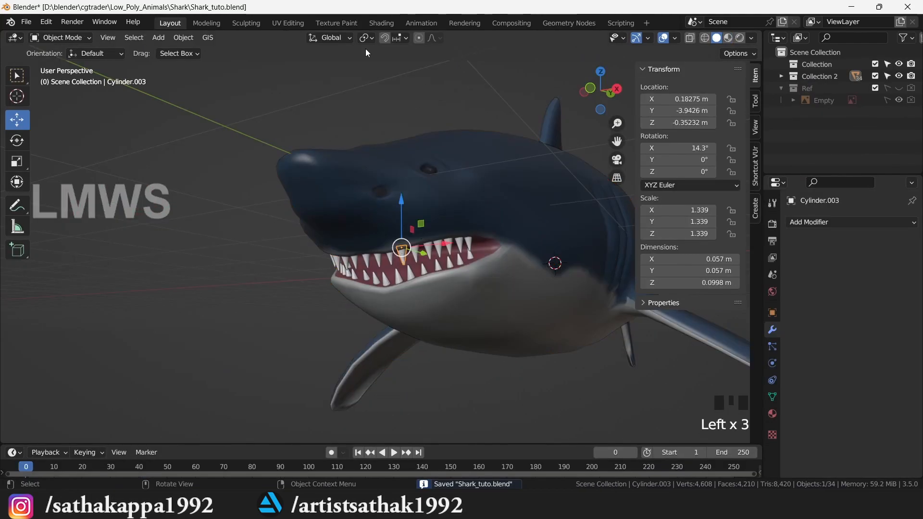
pyautogui.click(328, 23)
pyautogui.moveTo(277, 97); pyautogui.dragTo(206, 120)
pyautogui.scroll(6, 128, 264)
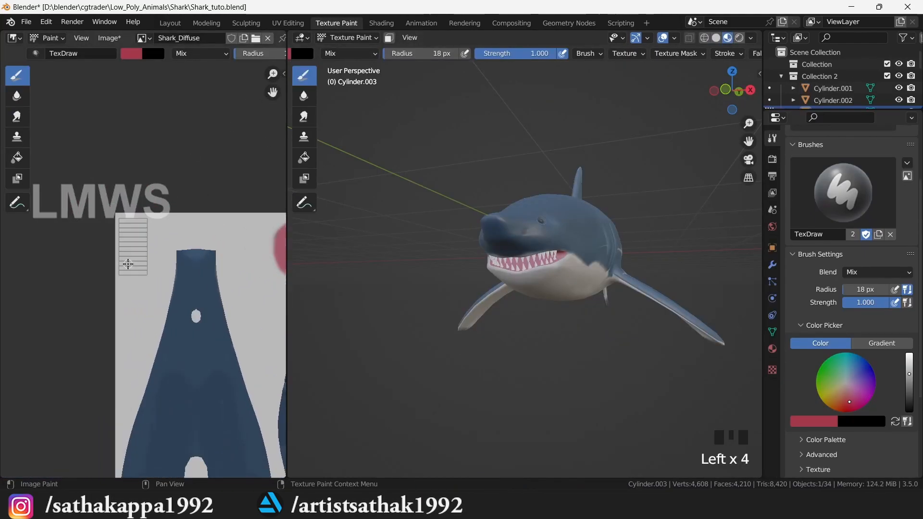
# - Paint the striped teeth area pale pink with a 43 px brush, then open Cylinder.003's material list in Shading
pyautogui.click(847, 383)
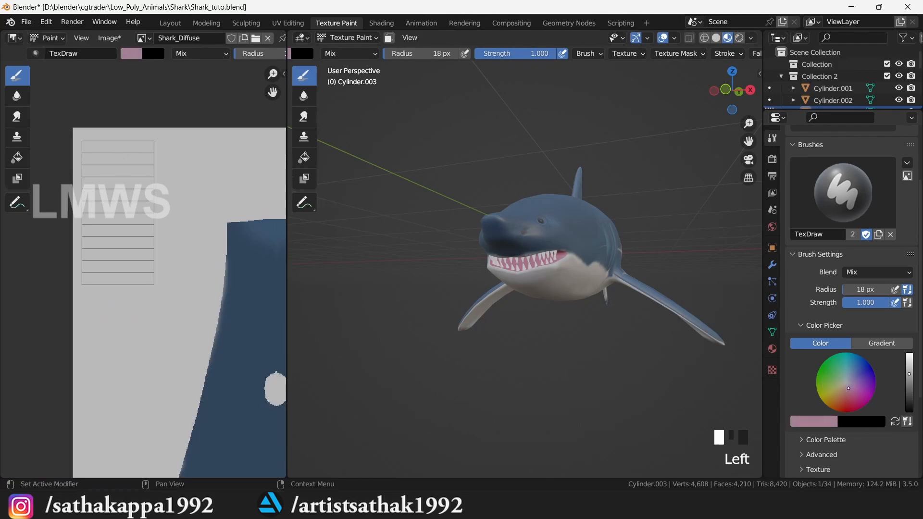
pyautogui.moveTo(99, 144)
pyautogui.mouseDown()
pyautogui.moveTo(82, 140)
pyautogui.moveTo(91, 261)
pyautogui.mouseUp()
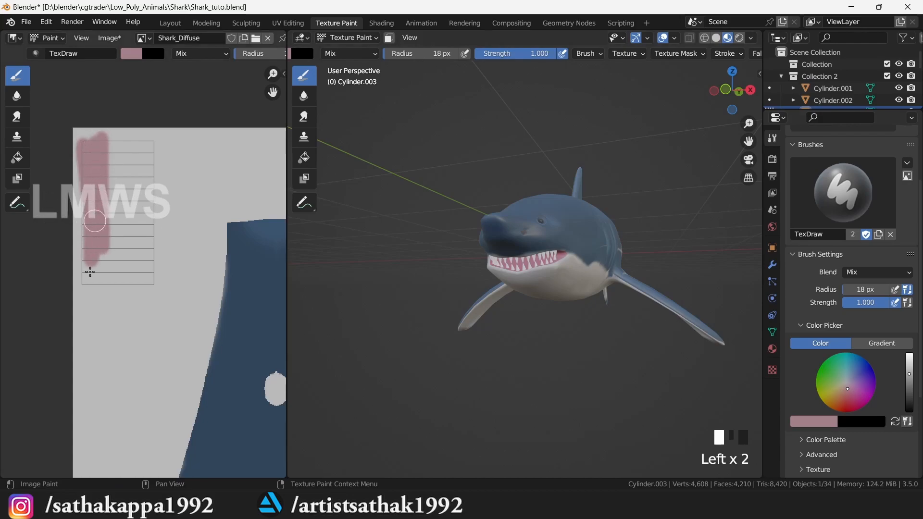
pyautogui.hotkey('ctrl', 'z')
pyautogui.click(909, 364)
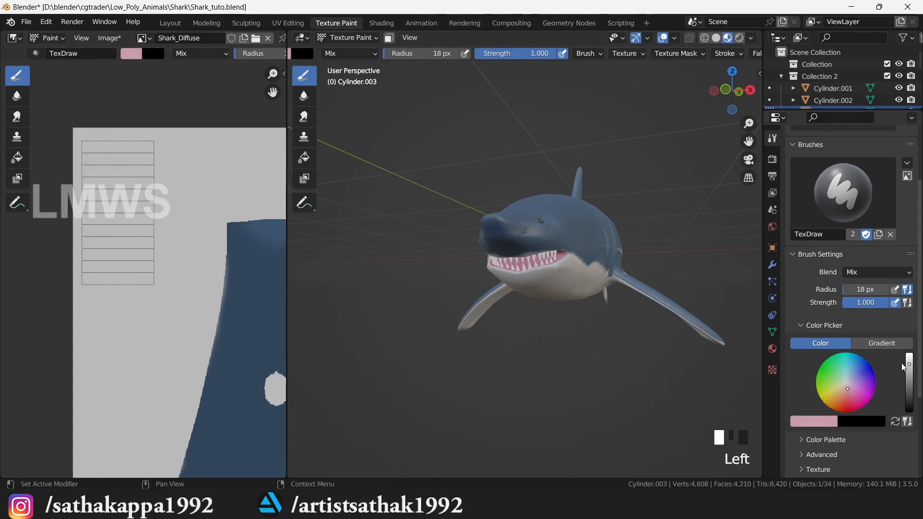
pyautogui.moveTo(254, 53); pyautogui.dragTo(281, 53)
pyautogui.moveTo(92, 137); pyautogui.dragTo(110, 297)
pyautogui.moveTo(118, 223)
pyautogui.mouseDown()
pyautogui.moveTo(142, 280)
pyautogui.moveTo(143, 245)
pyautogui.mouseUp()
pyautogui.scroll(2, 143, 270)
pyautogui.moveTo(142, 283)
pyautogui.mouseDown()
pyautogui.moveTo(51, 188)
pyautogui.moveTo(149, 72)
pyautogui.mouseUp()
pyautogui.scroll(-2, 556, 304)
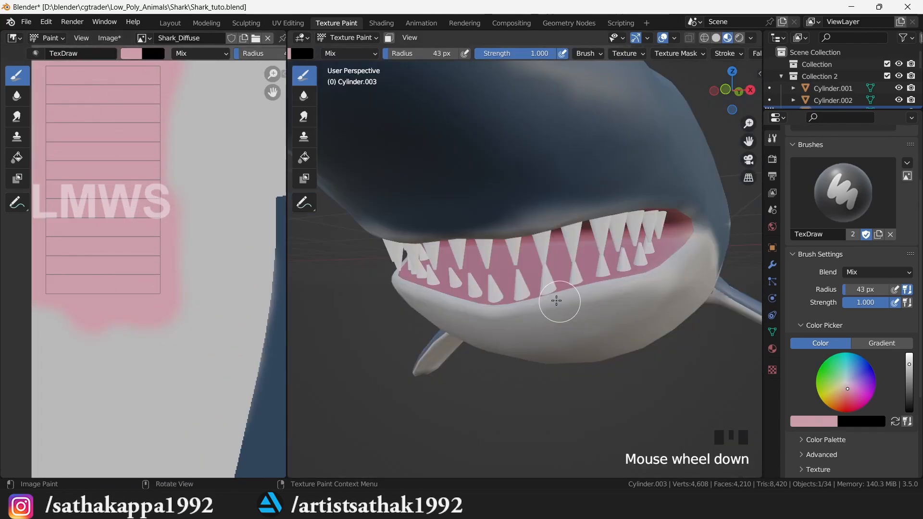
pyautogui.click(382, 23)
pyautogui.click(426, 292)
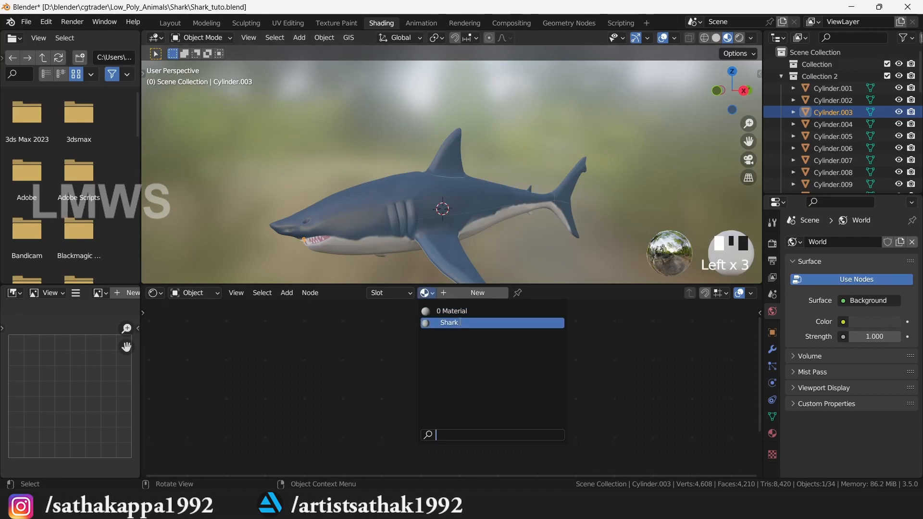
# - Assign the Shark material to Cylinder.003 and hide the shark body in Layout
pyautogui.click(442, 321)
pyautogui.click(170, 25)
pyautogui.scroll(3, 410, 233)
pyautogui.keyDown('shift'); pyautogui.click(504, 247); pyautogui.keyUp('shift')
pyautogui.click(394, 221)
pyautogui.press('h')
# - Select all the teeth, Link Materials from Cylinder.003, then unhide the shark and deselect everything
pyautogui.click(419, 261)
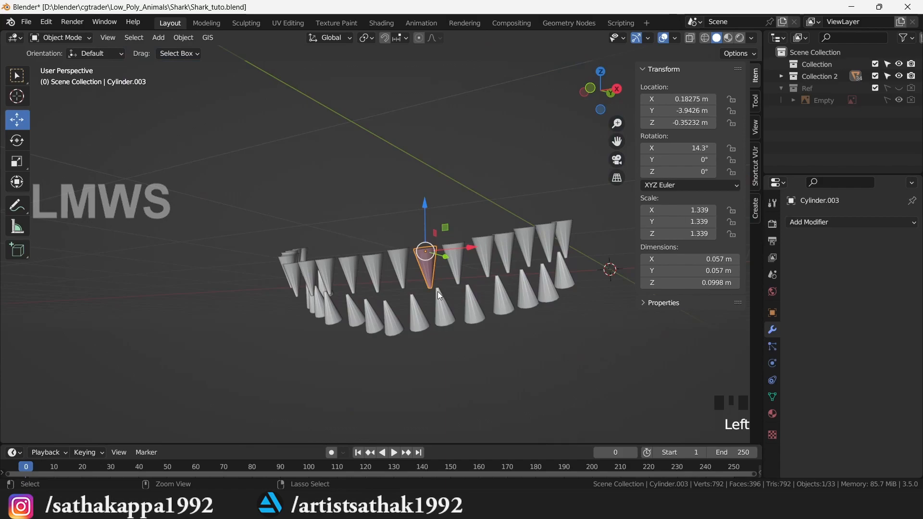
pyautogui.hotkey('ctrl', 'i')
pyautogui.keyDown('shift'); pyautogui.click(430, 268); pyautogui.keyUp('shift')
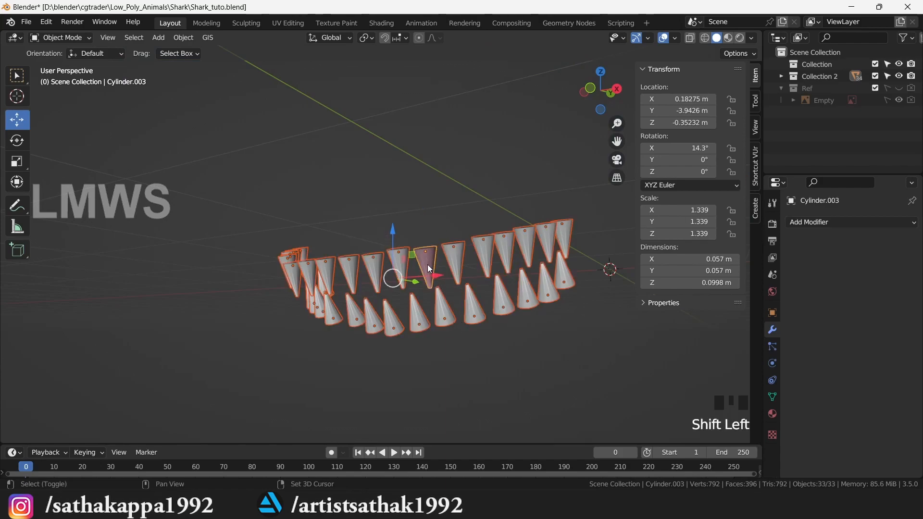
pyautogui.hotkey('ctrl', 'l')
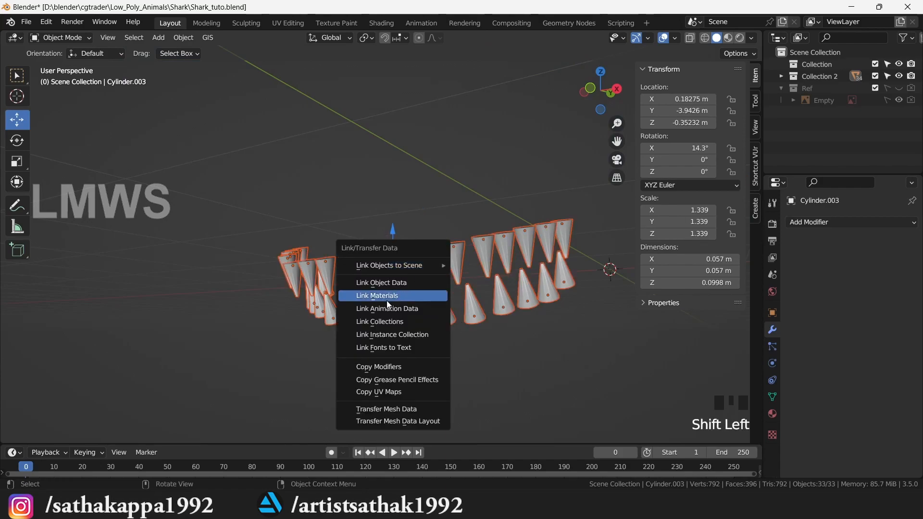
pyautogui.click(384, 293)
pyautogui.click(386, 178)
pyautogui.hotkey('alt', 'h')
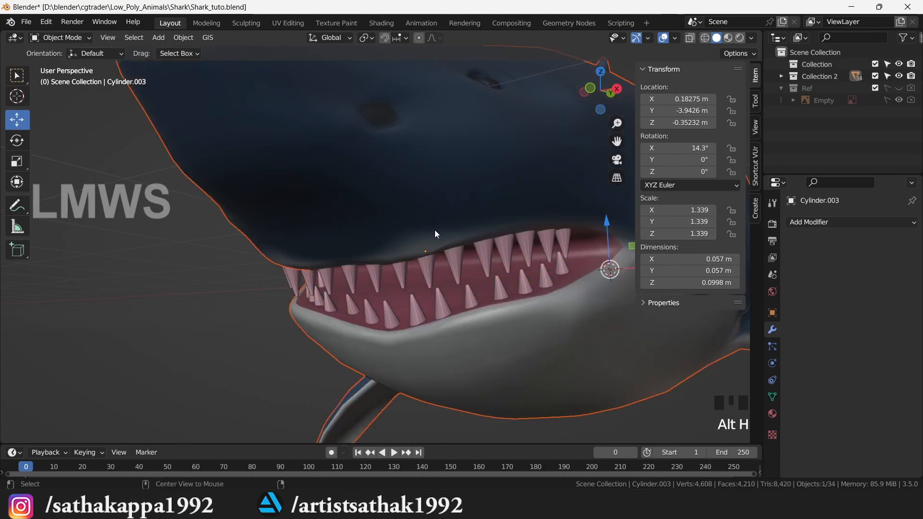
pyautogui.hotkey('alt', 'a')
# - Paint a paler pink stroke over the texture in Texture Paint
pyautogui.click(336, 23)
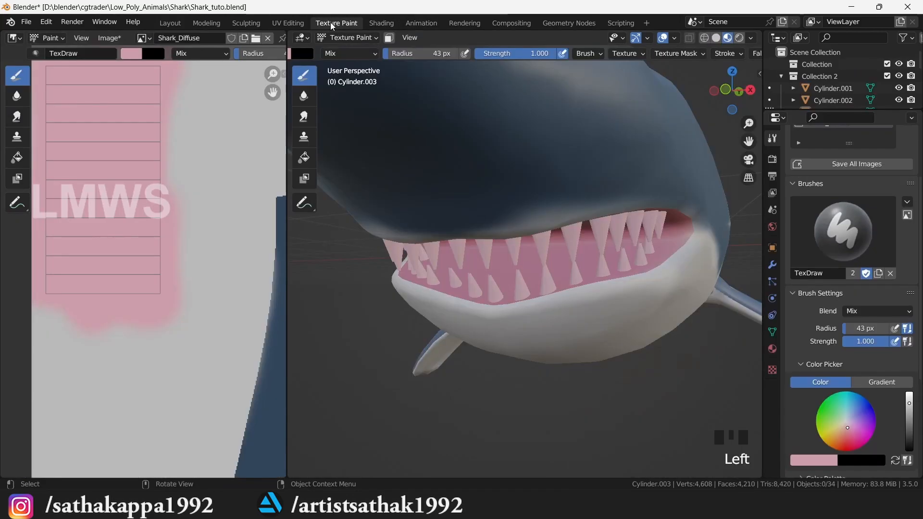
pyautogui.click(909, 397)
pyautogui.click(848, 427)
pyautogui.moveTo(77, 158)
pyautogui.mouseDown()
pyautogui.moveTo(87, 256)
pyautogui.moveTo(142, 288)
pyautogui.moveTo(111, 298)
pyautogui.mouseUp()
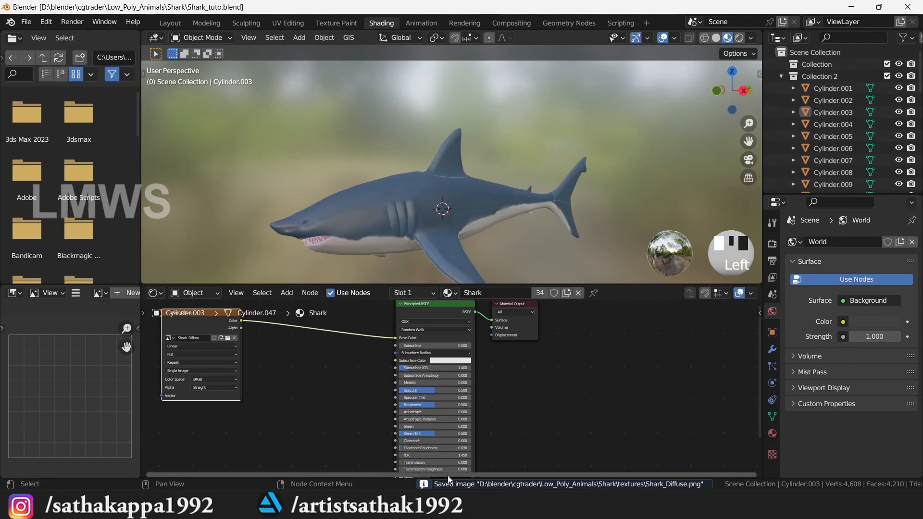
# - Duplicate the Shark_Diffuse image node and place the copy lower down
pyautogui.press('Home')
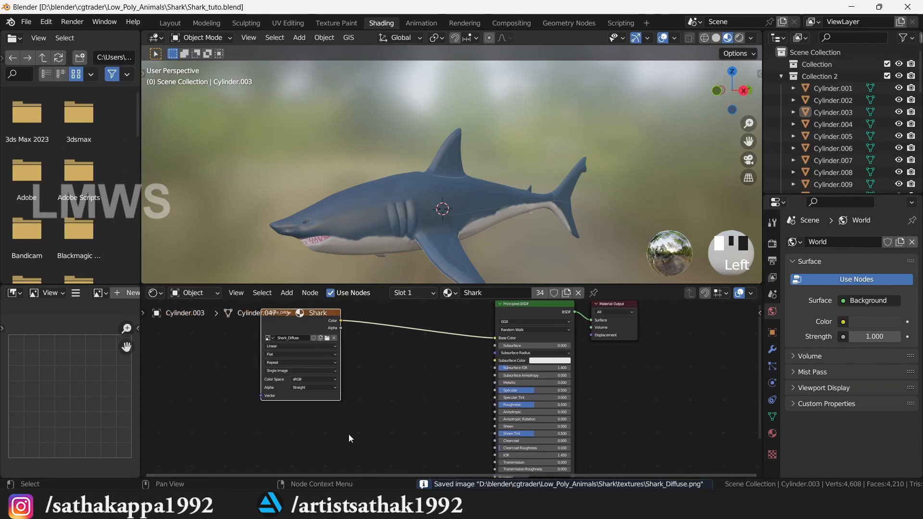
pyautogui.hotkey('shift', 'd')
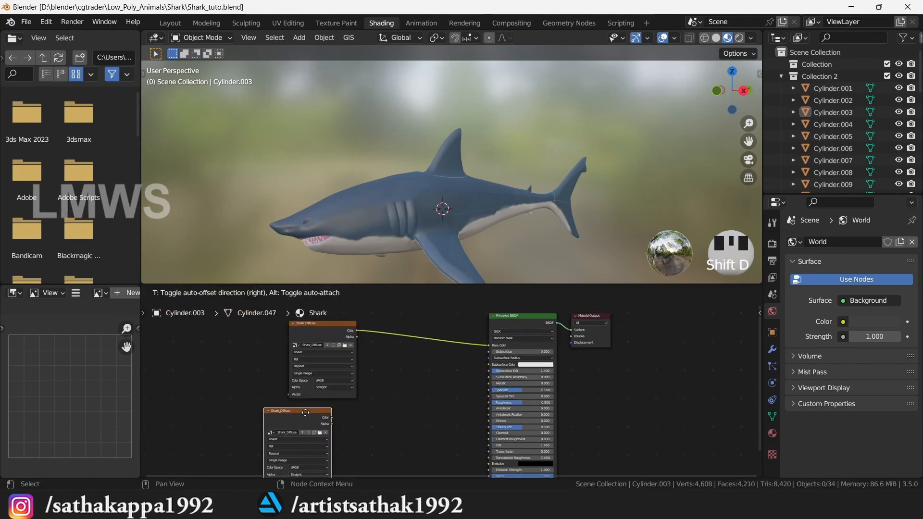
pyautogui.click(301, 415)
# - Create a blank 2048 px Shark_Roughness image in the copy and wire its Color to Roughness
pyautogui.click(330, 426)
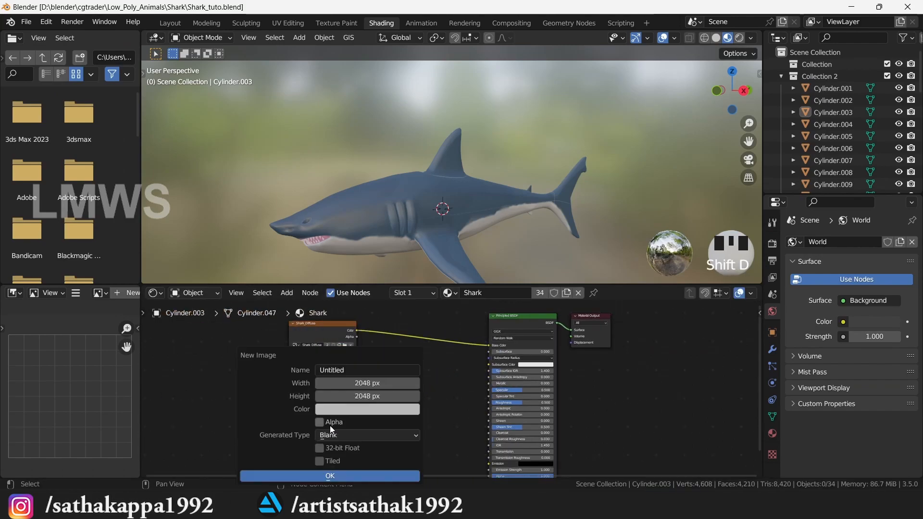
pyautogui.click(350, 375)
pyautogui.click(346, 411)
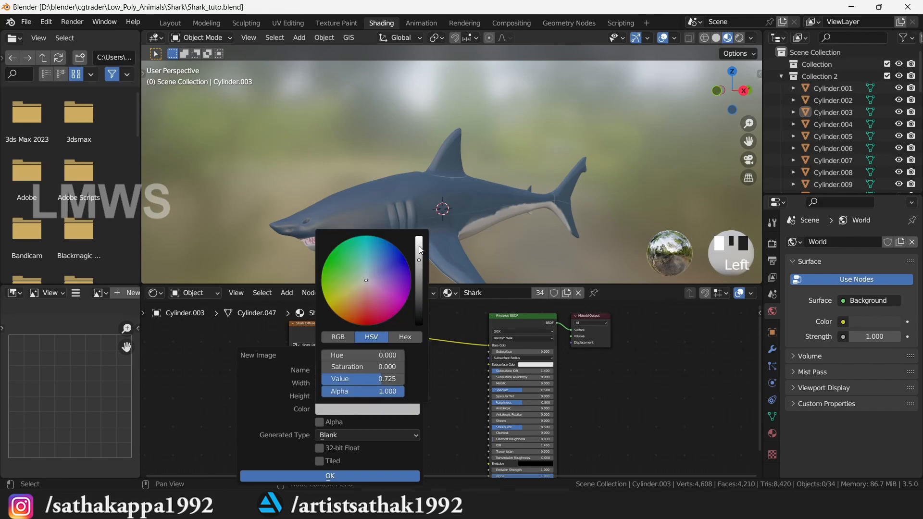
pyautogui.moveTo(419, 250); pyautogui.dragTo(420, 247)
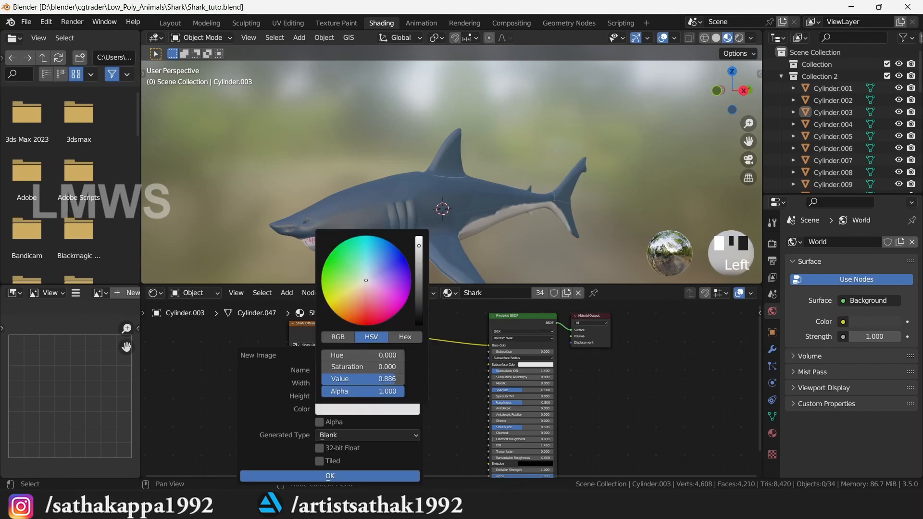
pyautogui.click(336, 477)
pyautogui.moveTo(346, 410); pyautogui.dragTo(488, 402)
pyautogui.click(402, 188)
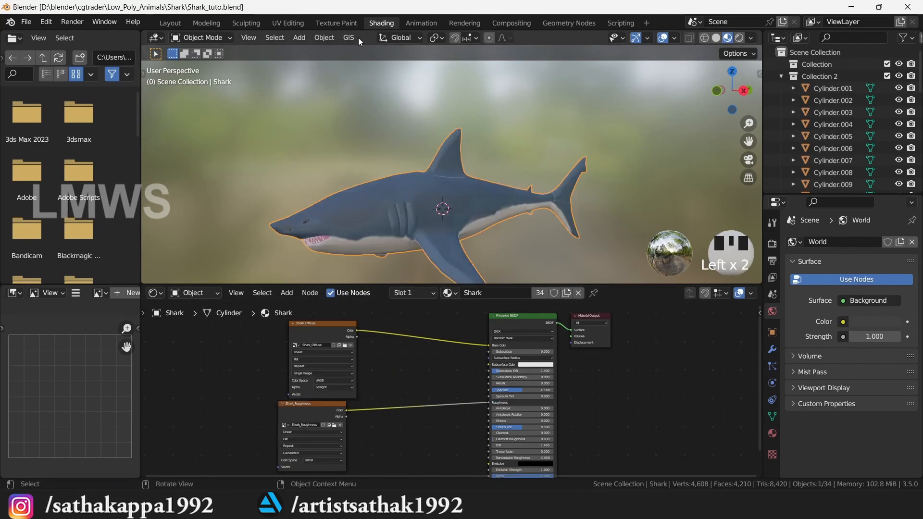
# - Paint the shark's eye island a mid-dark value on the roughness map
pyautogui.click(345, 22)
pyautogui.scroll(2, 216, 336)
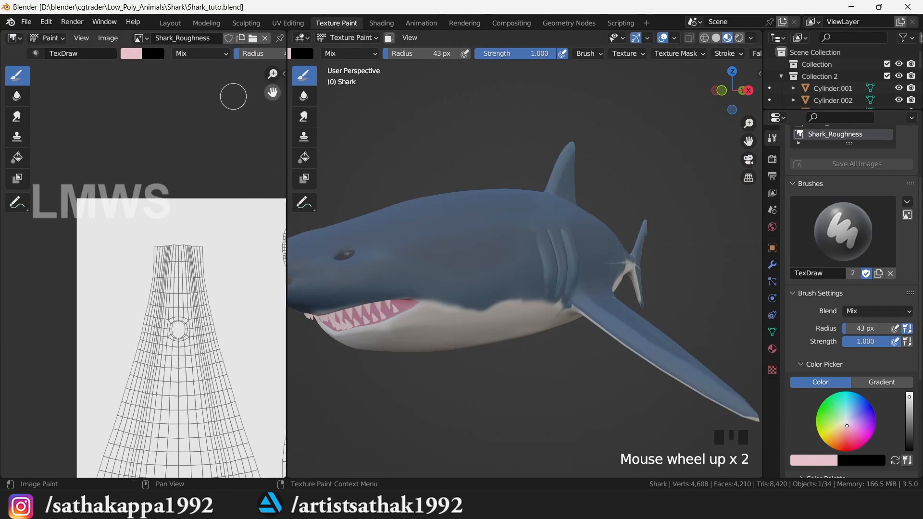
pyautogui.moveTo(218, 77); pyautogui.dragTo(127, 44, button='middle')
pyautogui.scroll(4, 149, 265)
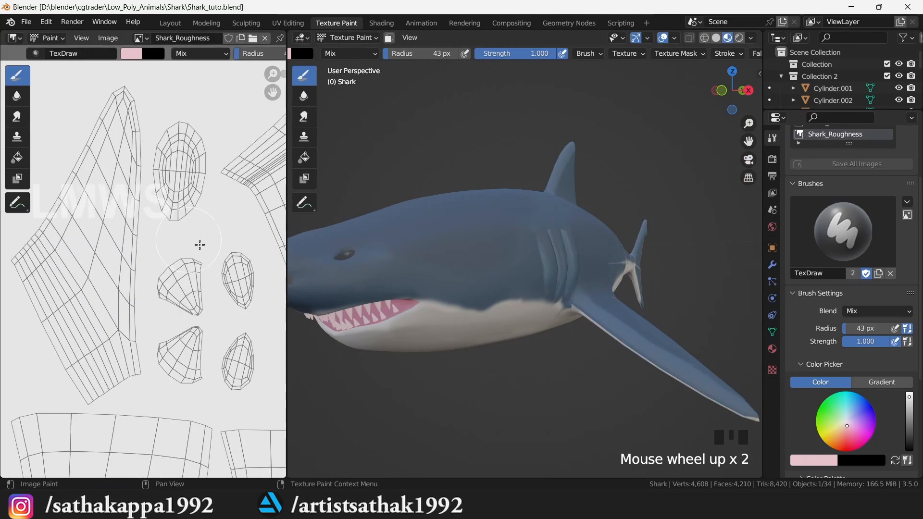
pyautogui.click(909, 440)
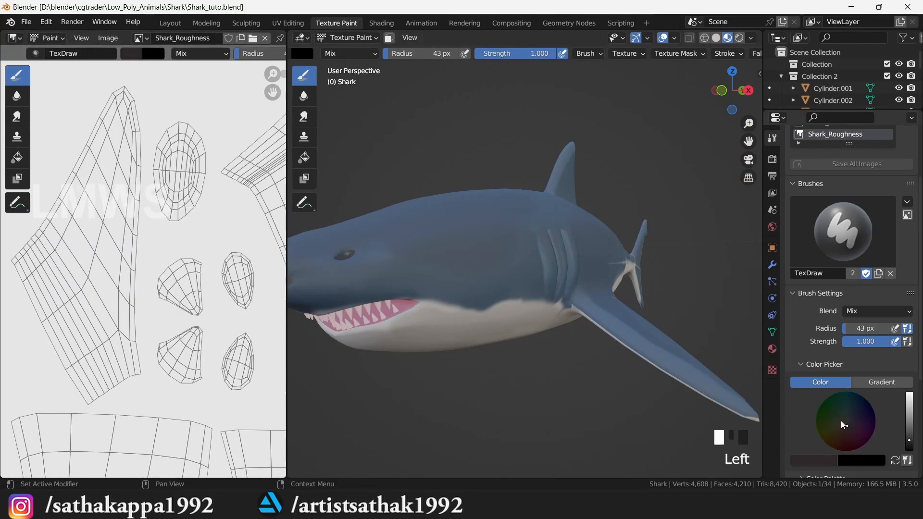
pyautogui.click(909, 445)
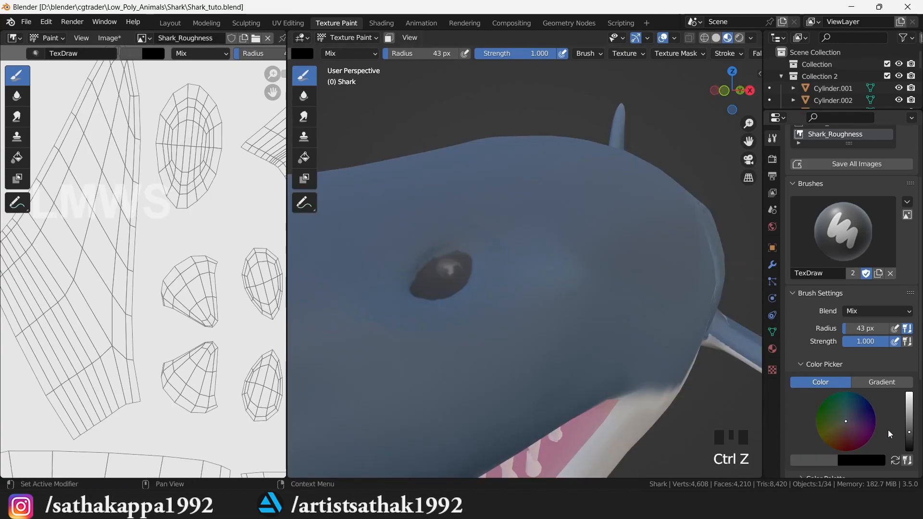
pyautogui.click(909, 426)
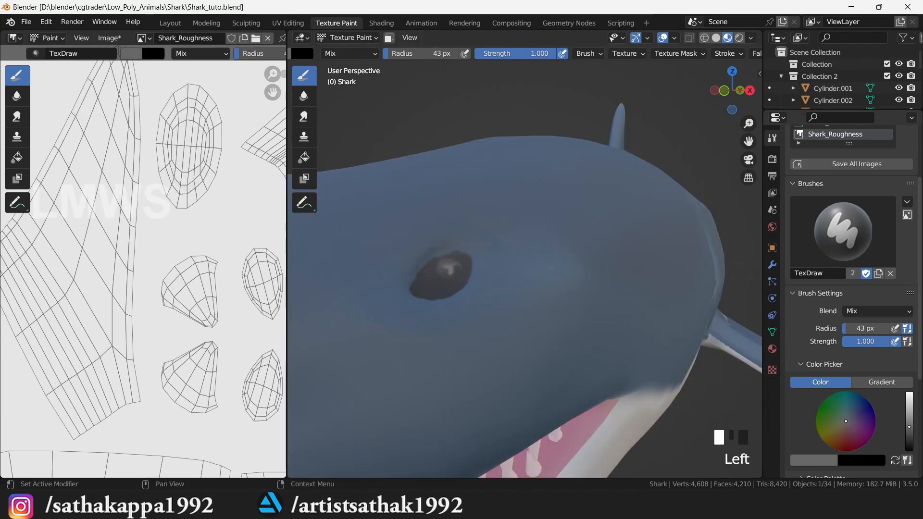
pyautogui.moveTo(418, 283); pyautogui.dragTo(431, 279)
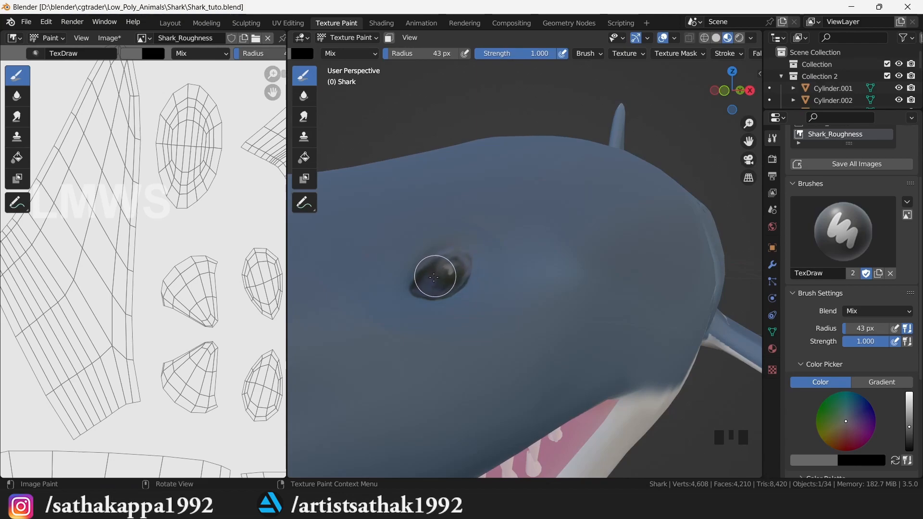
# - Save the roughness image as Shark_Roughness.png
pyautogui.hotkey('shift', 'alt', 's')
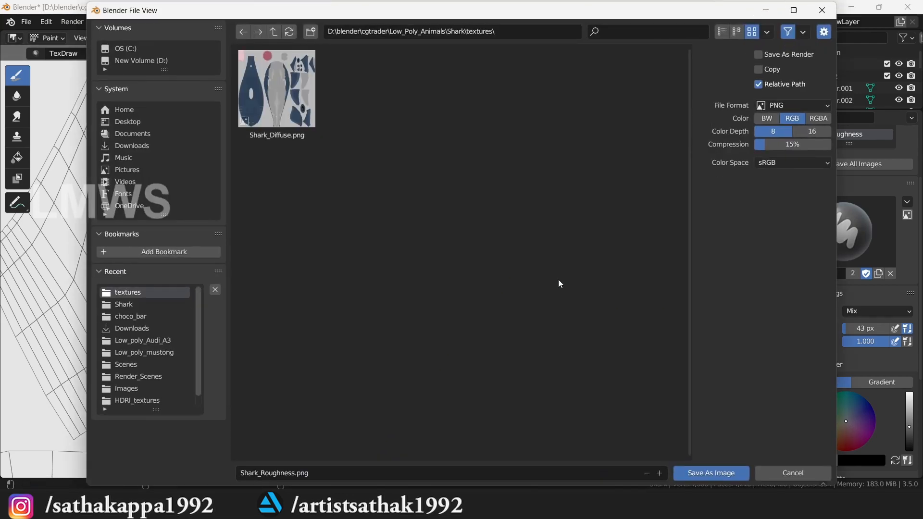
pyautogui.click(710, 474)
pyautogui.click(108, 39)
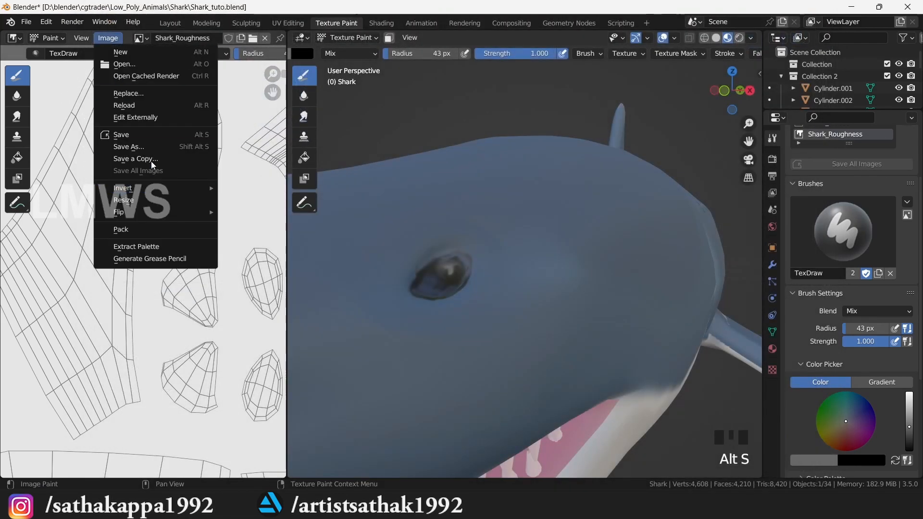
pyautogui.click(116, 148)
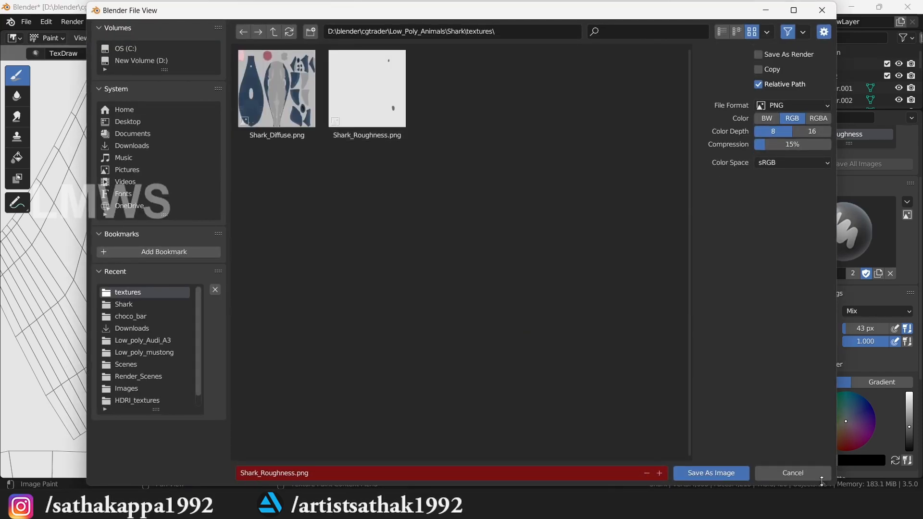
pyautogui.click(793, 473)
# - Resave the blend file and bring up the shark reference photo
pyautogui.scroll(-4, 606, 253)
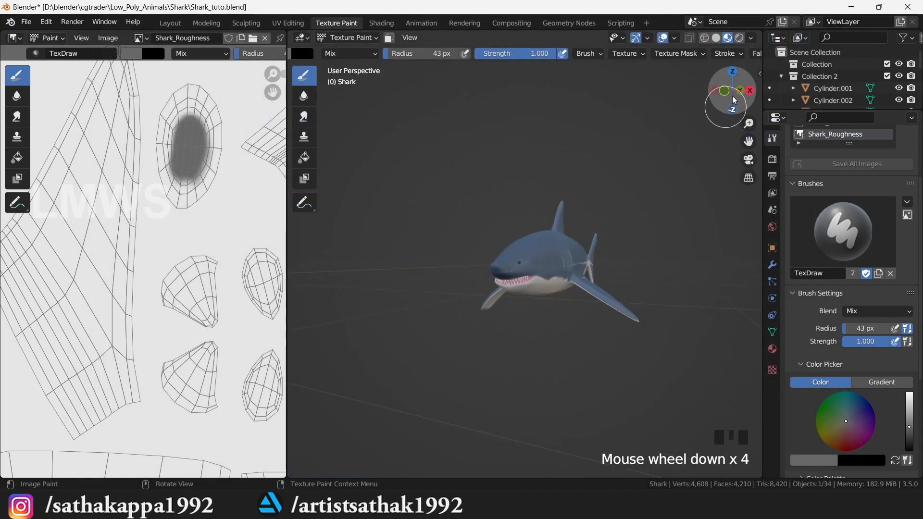
pyautogui.moveTo(731, 89); pyautogui.dragTo(697, 93)
pyautogui.hotkey('ctrl', 's')
pyautogui.scroll(2, 624, 242)
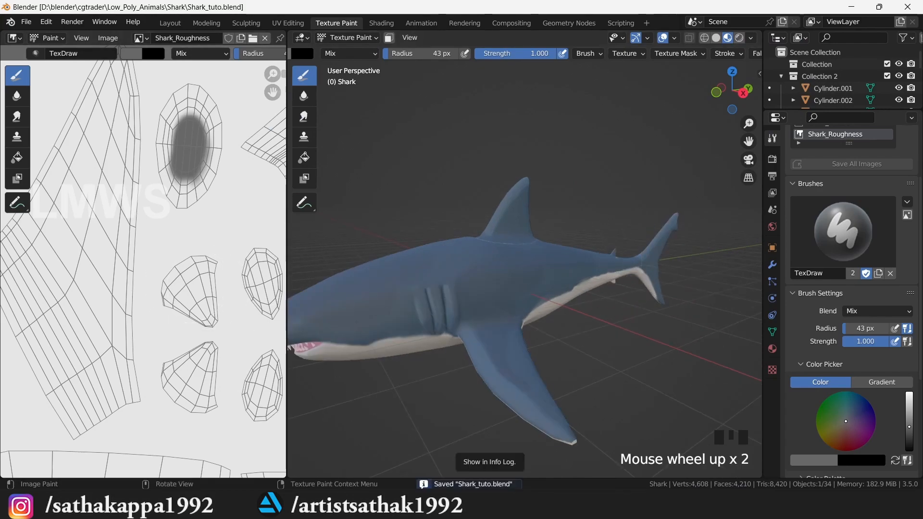
pyautogui.click(473, 507)
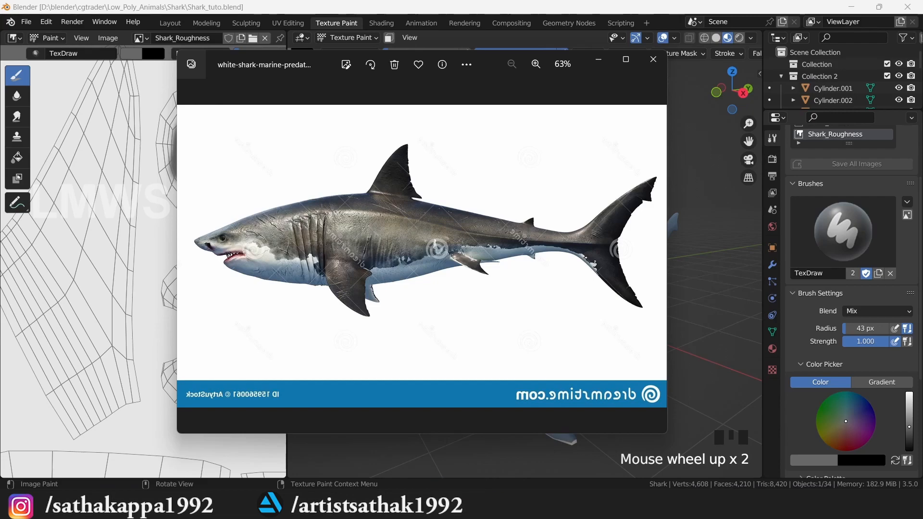
# - Close the reference photo and pan the UV image to reveal the other islands
pyautogui.click(598, 60)
pyautogui.click(722, 88)
pyautogui.scroll(-2, 162, 248)
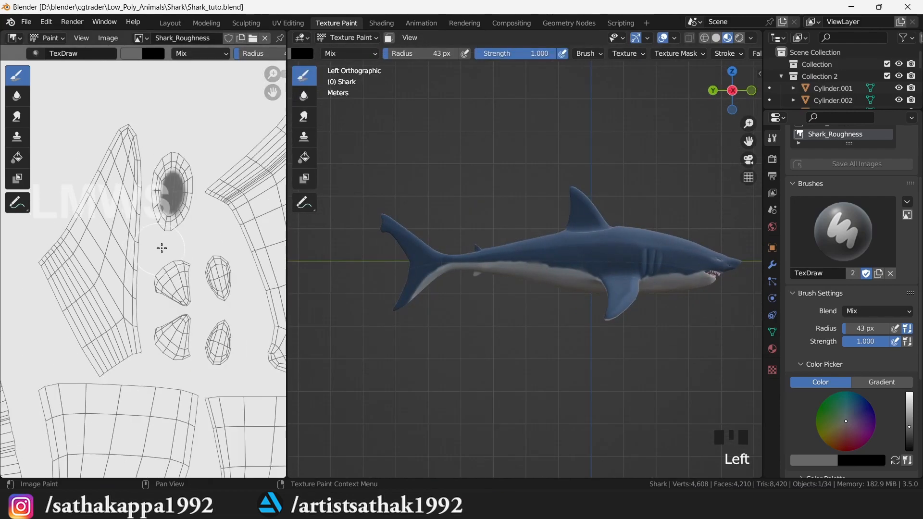
pyautogui.scroll(-1, 162, 248)
pyautogui.moveTo(161, 248); pyautogui.dragTo(198, 281, button='middle')
pyautogui.moveTo(63, 211); pyautogui.dragTo(247, 271, button='middle')
pyautogui.moveTo(111, 112); pyautogui.dragTo(235, 114, button='middle')
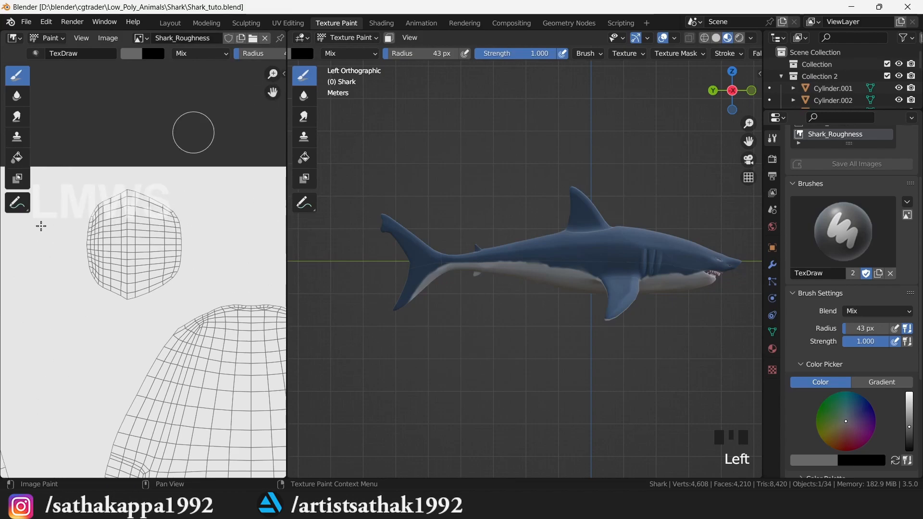
pyautogui.scroll(2, 110, 232)
pyautogui.moveTo(732, 90); pyautogui.dragTo(658, 97)
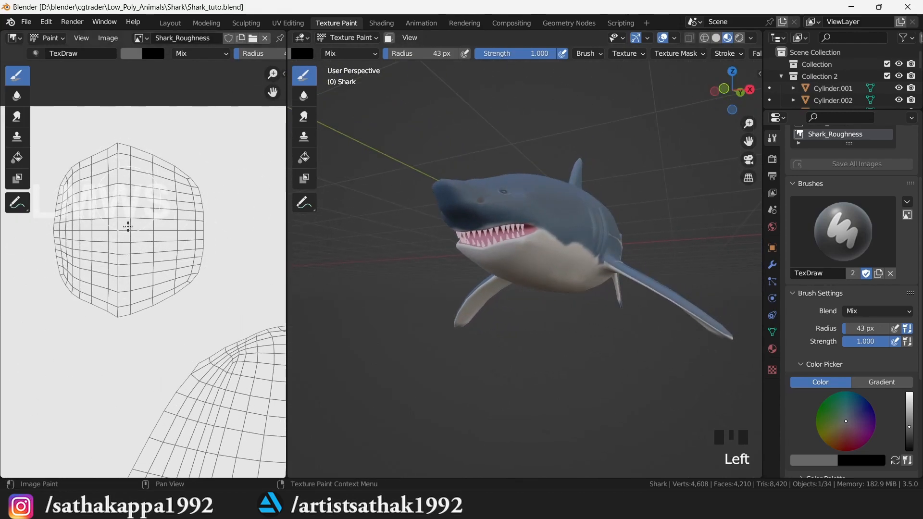
# - Paint the small UV island grey, save the image and blend file, and make Shark_Roughness the paint image
pyautogui.moveTo(909, 426); pyautogui.dragTo(909, 416)
pyautogui.moveTo(108, 202)
pyautogui.mouseDown()
pyautogui.moveTo(124, 213)
pyautogui.moveTo(120, 192)
pyautogui.moveTo(72, 241)
pyautogui.moveTo(72, 267)
pyautogui.moveTo(91, 304)
pyautogui.moveTo(174, 175)
pyautogui.moveTo(145, 202)
pyautogui.moveTo(96, 164)
pyautogui.moveTo(206, 254)
pyautogui.mouseUp()
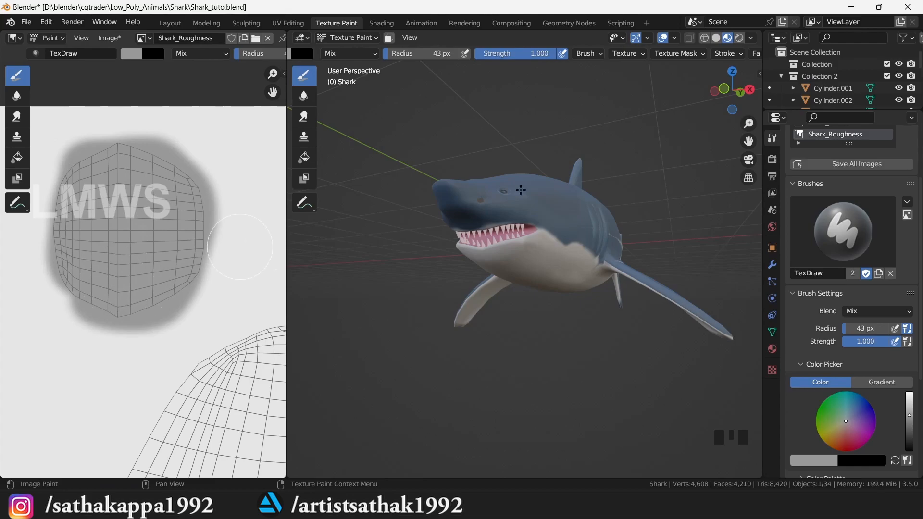
pyautogui.hotkey('alt', 's')
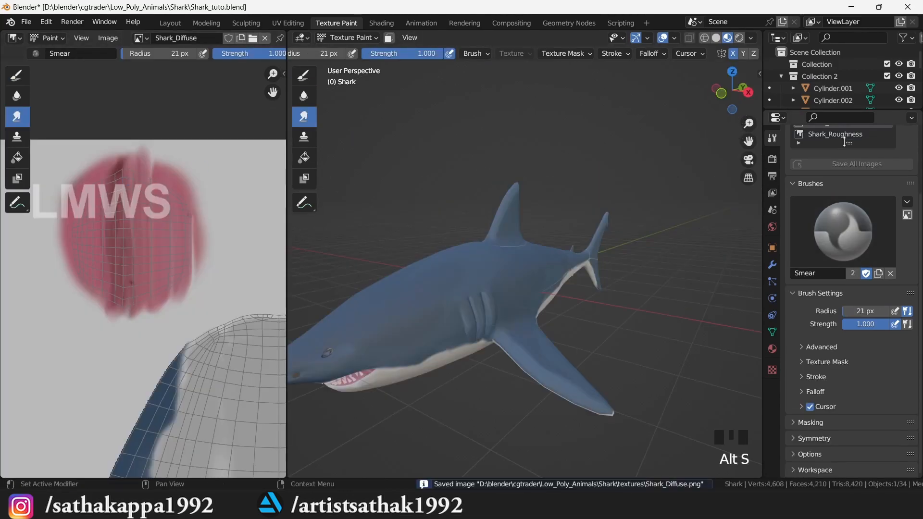
pyautogui.click(847, 135)
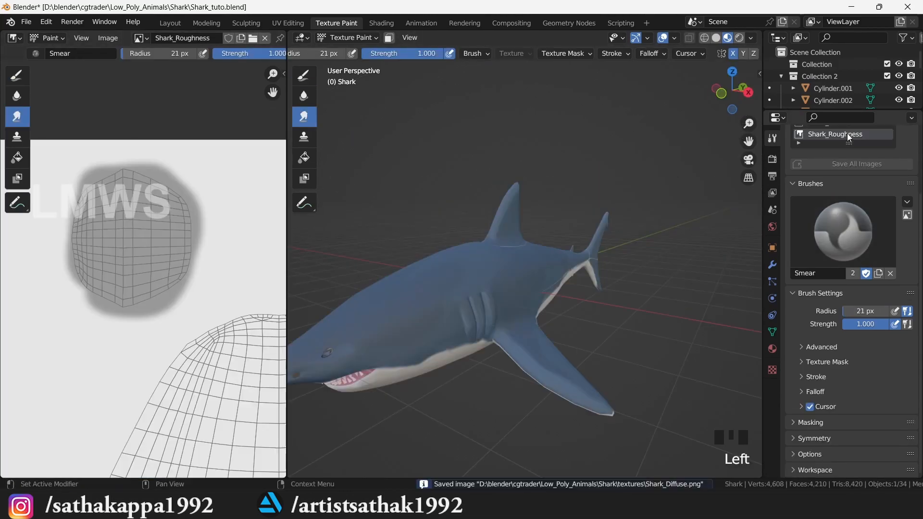
pyautogui.hotkey('ctrl', 's')
# - Look through the output, scene, view layer and render settings, then return to brush settings
pyautogui.scroll(-5, 156, 257)
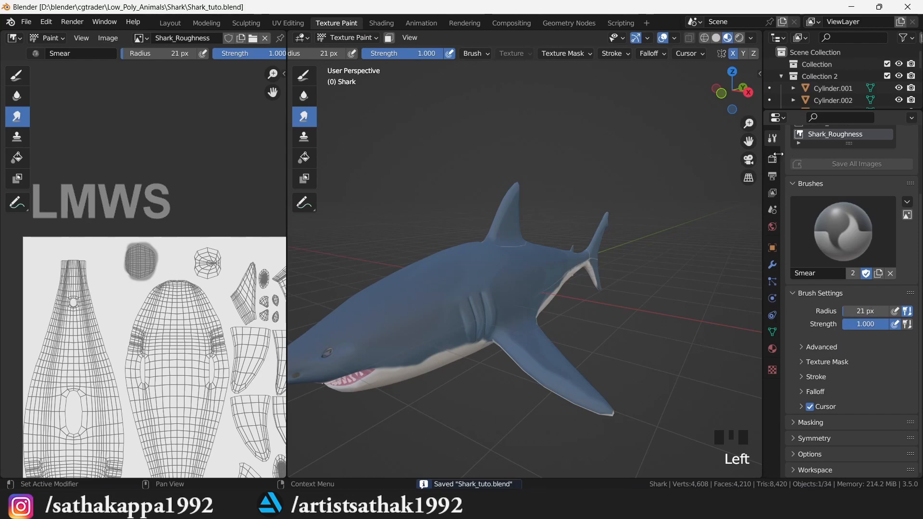
pyautogui.click(773, 177)
pyautogui.click(772, 208)
pyautogui.click(771, 190)
pyautogui.click(772, 159)
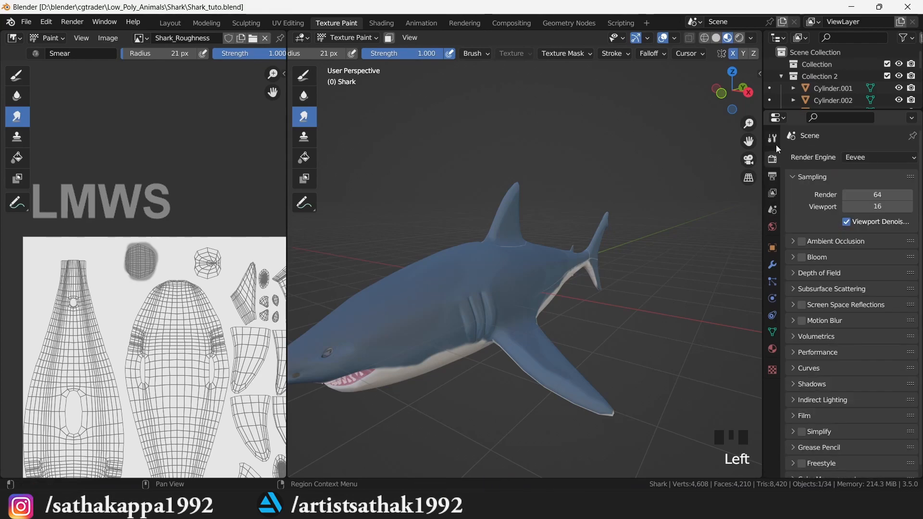
pyautogui.click(772, 139)
pyautogui.scroll(-2, 878, 316)
# - Switch back to the Draw brush, darken the colour, and set the brush radius to 102 px
pyautogui.click(296, 80)
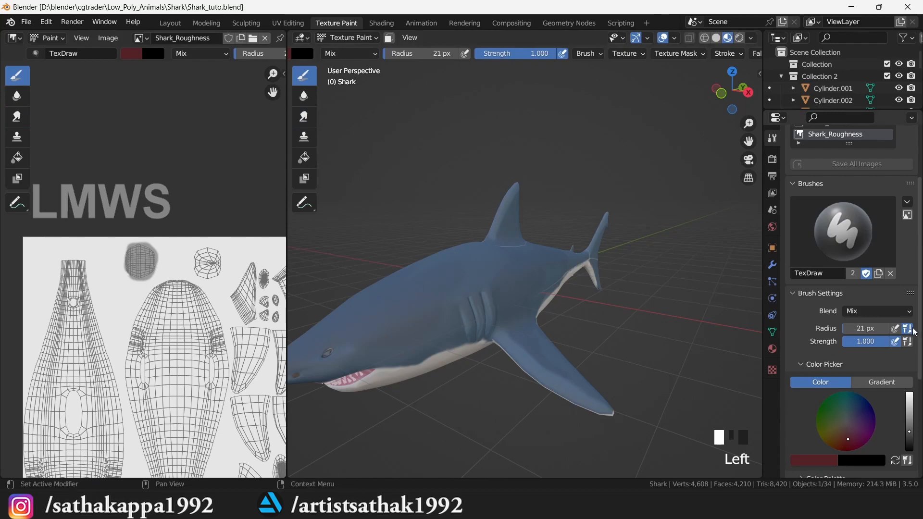
pyautogui.scroll(-3, 865, 414)
pyautogui.moveTo(908, 371)
pyautogui.mouseDown()
pyautogui.moveTo(909, 392)
pyautogui.moveTo(909, 356)
pyautogui.mouseUp()
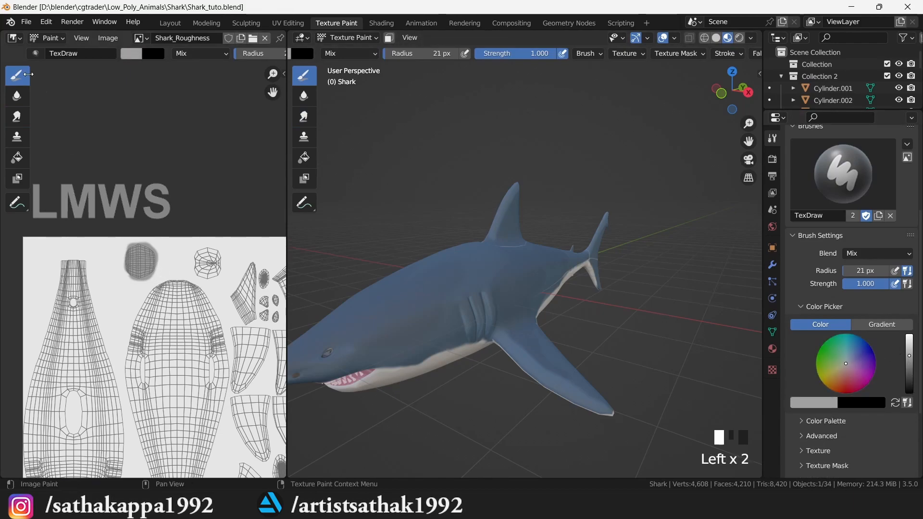
pyautogui.moveTo(169, 362); pyautogui.dragTo(187, 342)
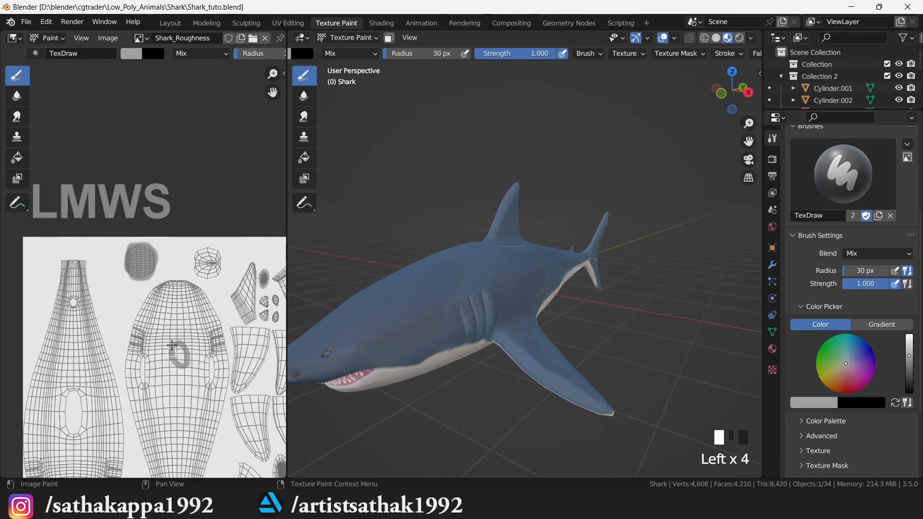
pyautogui.hotkey('ctrl', 'z')
pyautogui.moveTo(270, 56); pyautogui.dragTo(281, 56)
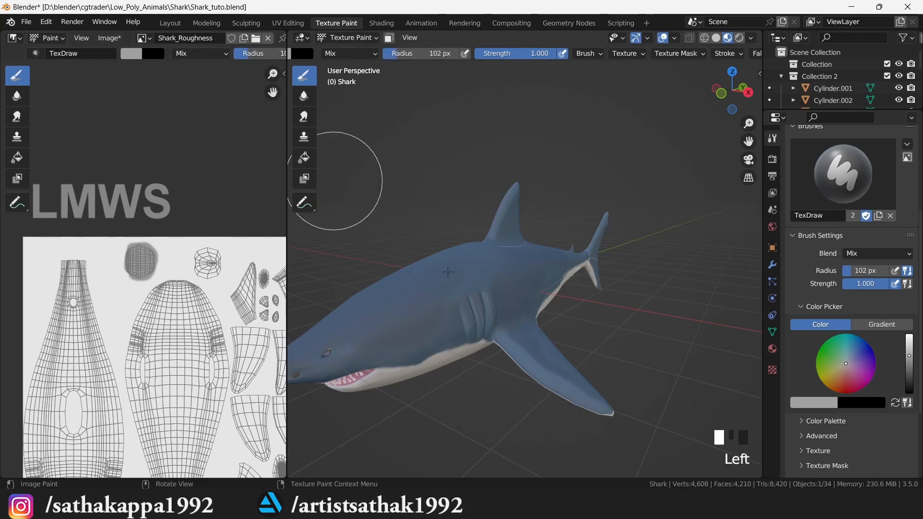
# - Try grey and dark grey strokes on the texture and shark, undoing them
pyautogui.click(490, 285)
pyautogui.scroll(1, 535, 305)
pyautogui.scroll(1, 535, 305)
pyautogui.moveTo(569, 256)
pyautogui.mouseDown()
pyautogui.moveTo(492, 306)
pyautogui.moveTo(419, 284)
pyautogui.moveTo(551, 331)
pyautogui.mouseUp()
pyautogui.hotkey('ctrl', 'z')
pyautogui.click(909, 373)
pyautogui.hotkey('ctrl', 'z')
# - Save the roughness image, then paint lighter grey strokes on the shark's side, tail and back
pyautogui.hotkey('alt', 's')
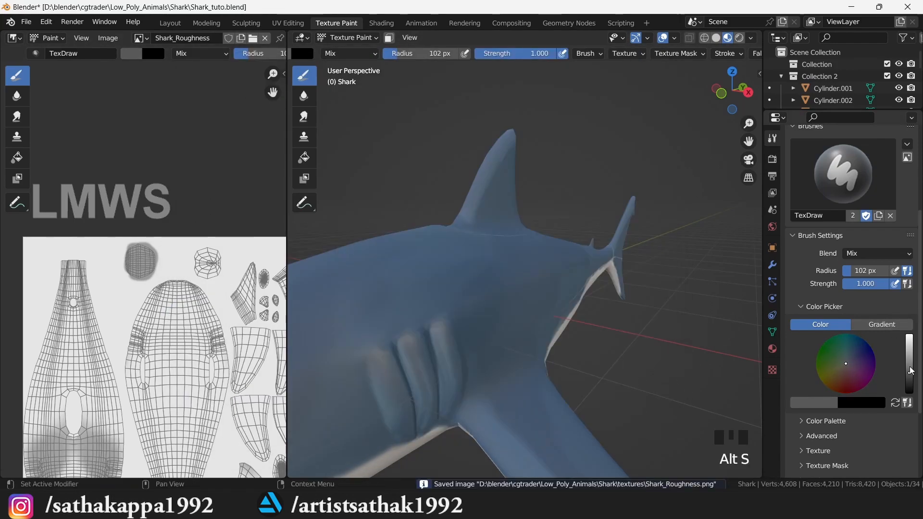
pyautogui.click(909, 369)
pyautogui.moveTo(458, 275)
pyautogui.mouseDown()
pyautogui.moveTo(506, 254)
pyautogui.moveTo(471, 313)
pyautogui.mouseUp()
pyautogui.moveTo(729, 96)
pyautogui.mouseDown()
pyautogui.moveTo(678, 97)
pyautogui.moveTo(762, 104)
pyautogui.mouseUp()
pyautogui.scroll(1, 437, 278)
pyautogui.click(550, 259)
pyautogui.moveTo(448, 310); pyautogui.dragTo(518, 292)
# - Paint roughness on the pectoral fin, undo it, and repaint the fin and body slightly lighter
pyautogui.moveTo(726, 95); pyautogui.dragTo(666, 119)
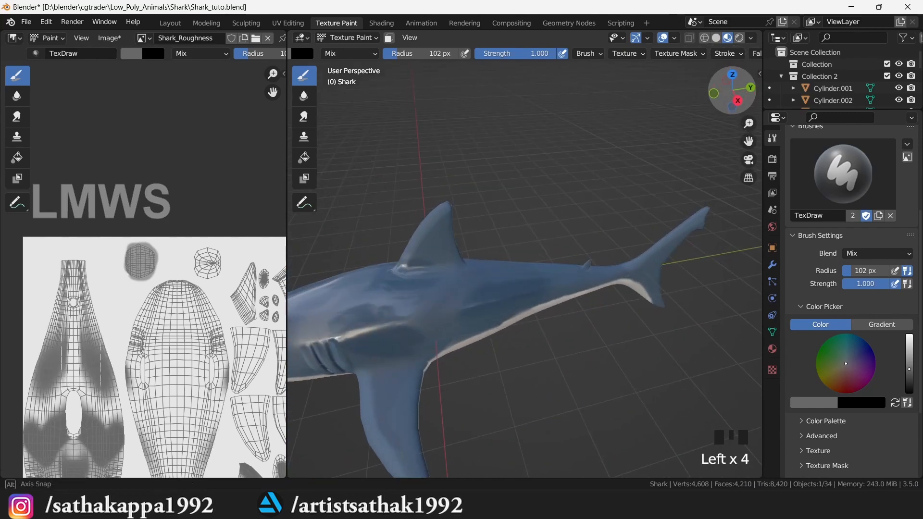
pyautogui.moveTo(749, 142); pyautogui.dragTo(817, 63)
pyautogui.scroll(2, 577, 274)
pyautogui.moveTo(406, 337)
pyautogui.mouseDown()
pyautogui.moveTo(423, 345)
pyautogui.moveTo(424, 364)
pyautogui.mouseUp()
pyautogui.moveTo(735, 91); pyautogui.dragTo(743, 96)
pyautogui.hotkey('ctrl', 'z')
pyautogui.hotkey('ctrl', 'z')
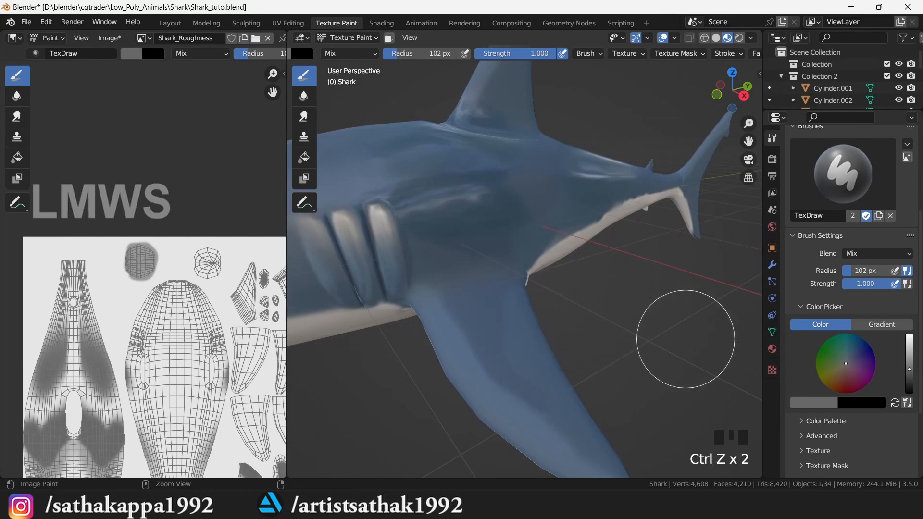
pyautogui.moveTo(910, 370); pyautogui.dragTo(909, 365)
pyautogui.moveTo(520, 292); pyautogui.dragTo(500, 316)
pyautogui.moveTo(737, 87)
pyautogui.mouseDown()
pyautogui.moveTo(672, 122)
pyautogui.moveTo(705, 120)
pyautogui.mouseUp()
pyautogui.moveTo(481, 228)
pyautogui.mouseDown()
pyautogui.moveTo(534, 218)
pyautogui.moveTo(444, 226)
pyautogui.mouseUp()
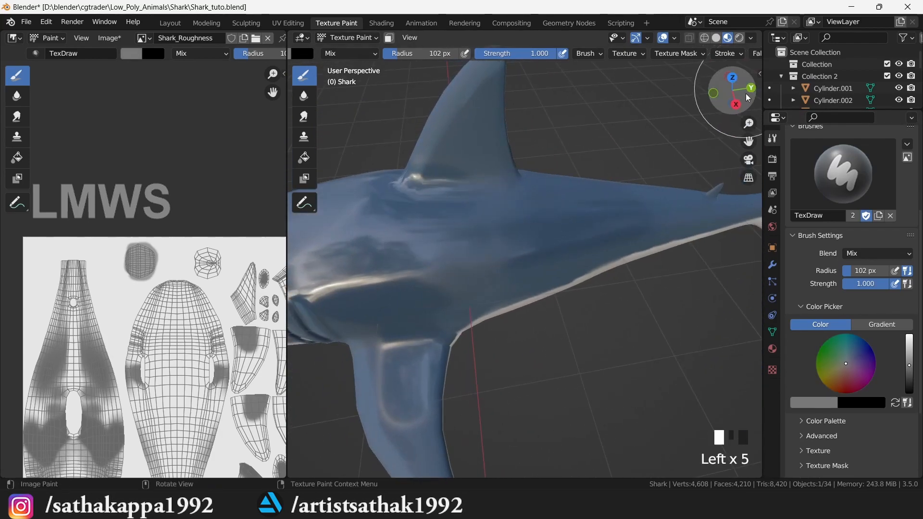
# - Darken the tail fin with roughness strokes and save the Shark_Roughness image
pyautogui.moveTo(747, 142); pyautogui.dragTo(402, 154)
pyautogui.scroll(1, 529, 159)
pyautogui.moveTo(565, 144); pyautogui.dragTo(655, 95)
pyautogui.moveTo(658, 97); pyautogui.dragTo(666, 104)
pyautogui.moveTo(736, 91); pyautogui.dragTo(733, 54)
pyautogui.moveTo(475, 183); pyautogui.dragTo(567, 269)
pyautogui.moveTo(576, 292); pyautogui.dragTo(577, 286)
pyautogui.hotkey('alt', 's')
# - Paint roughness along the body, the dorsal fin and the shark's side
pyautogui.moveTo(749, 141); pyautogui.dragTo(921, 233)
pyautogui.moveTo(555, 283); pyautogui.dragTo(545, 288)
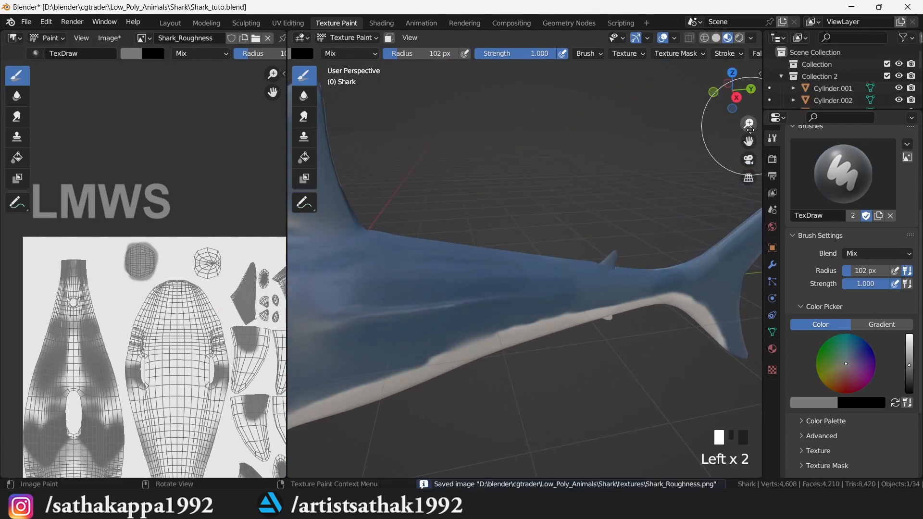
pyautogui.moveTo(749, 141); pyautogui.dragTo(892, 212)
pyautogui.moveTo(381, 260); pyautogui.dragTo(399, 219)
pyautogui.scroll(-2, 626, 167)
pyautogui.scroll(-3, 625, 167)
pyautogui.scroll(2, 625, 167)
pyautogui.moveTo(721, 99); pyautogui.dragTo(769, 78)
pyautogui.scroll(2, 417, 371)
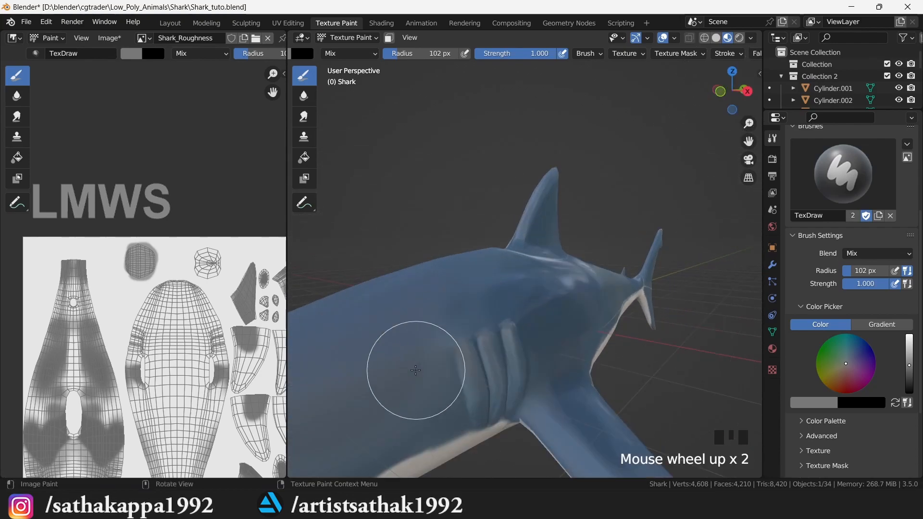
pyautogui.moveTo(416, 344); pyautogui.dragTo(505, 290)
pyautogui.moveTo(749, 142); pyautogui.dragTo(899, 94)
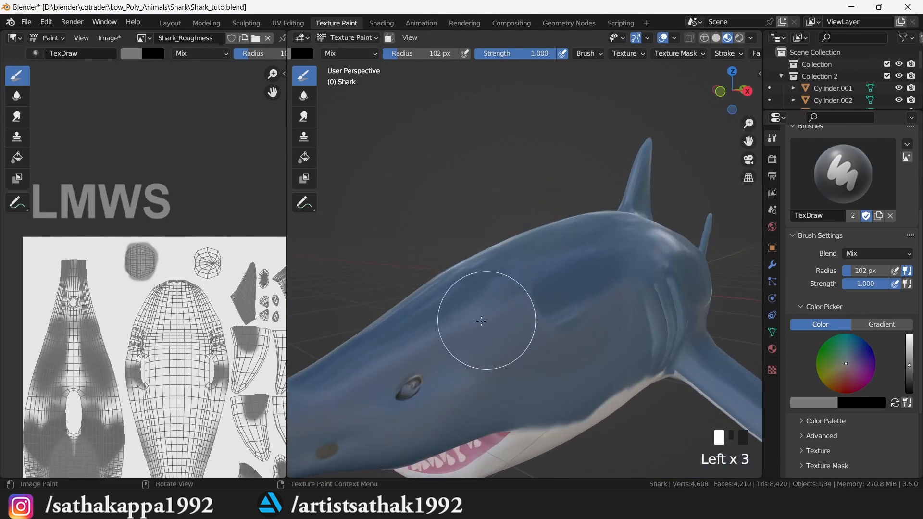
# - Paint a dark patch near the gills, soften it with the Smear tool, and save the image
pyautogui.moveTo(558, 303); pyautogui.dragTo(582, 332)
pyautogui.click(304, 116)
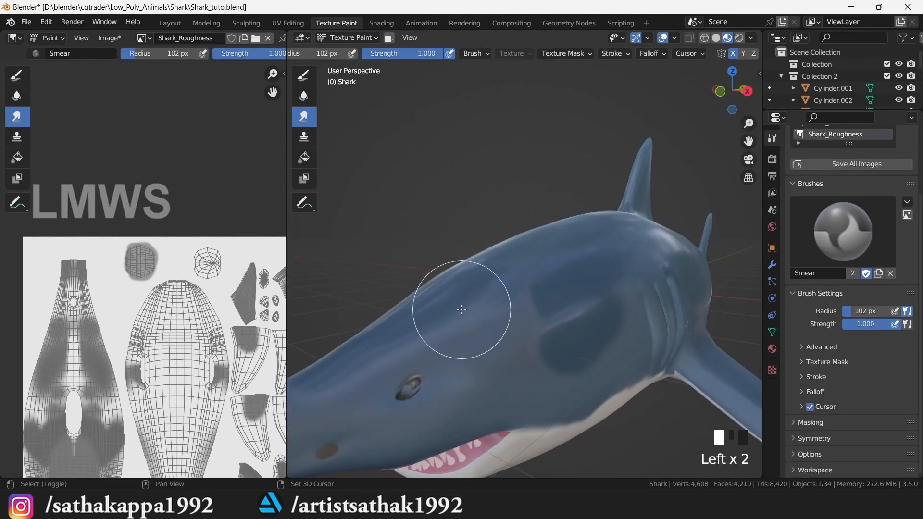
pyautogui.moveTo(622, 292)
pyautogui.mouseDown()
pyautogui.moveTo(606, 315)
pyautogui.moveTo(622, 315)
pyautogui.mouseUp()
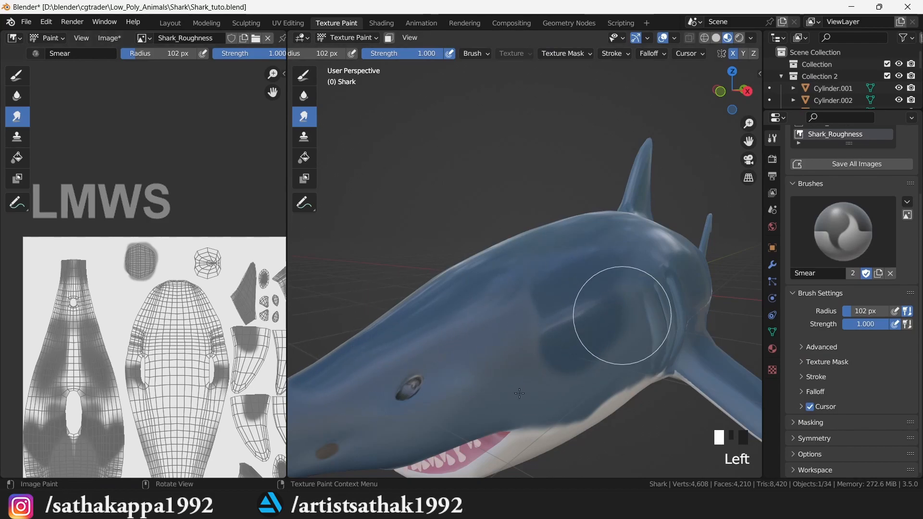
pyautogui.hotkey('ctrl', 's')
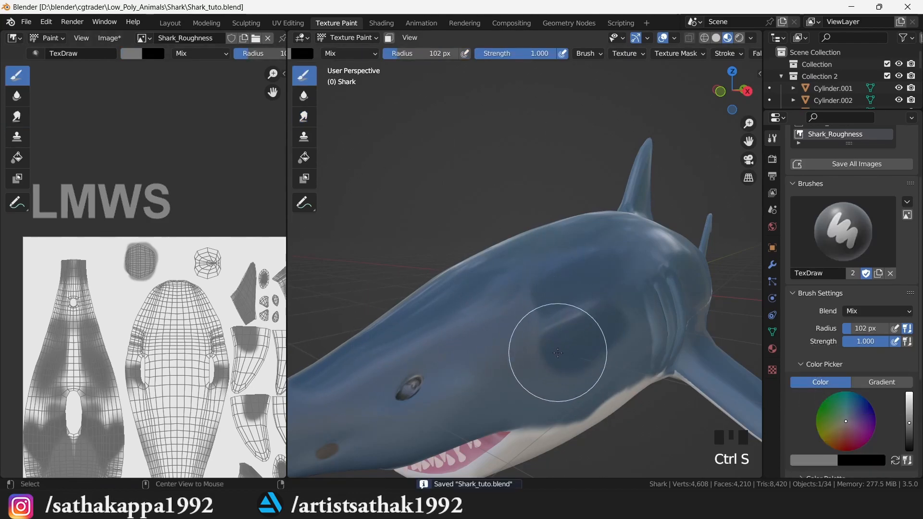
pyautogui.hotkey('alt', 's')
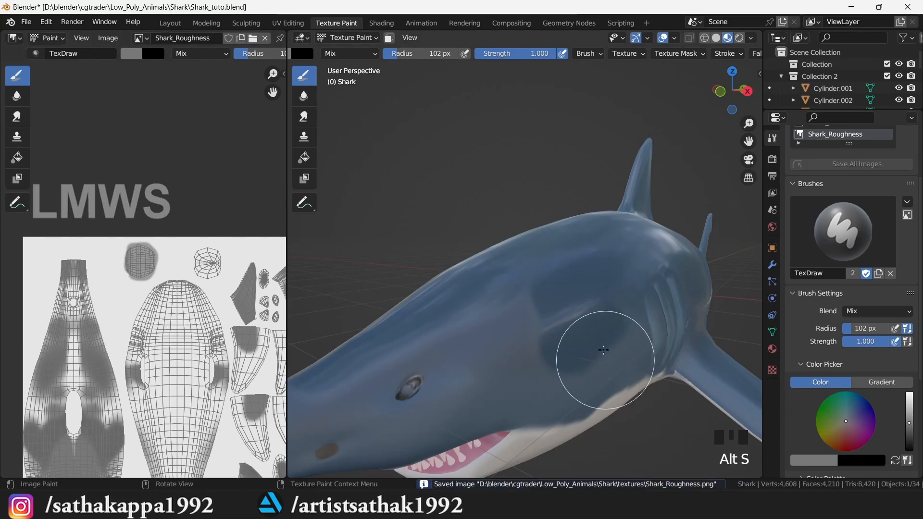
# - Paint a lighter grey value over the gills and head
pyautogui.keyDown('shift'); pyautogui.moveTo(564, 307); pyautogui.dragTo(528, 314); pyautogui.keyUp('shift')
pyautogui.click(909, 418)
pyautogui.moveTo(565, 340)
pyautogui.mouseDown()
pyautogui.moveTo(552, 362)
pyautogui.moveTo(396, 337)
pyautogui.moveTo(572, 371)
pyautogui.moveTo(540, 376)
pyautogui.mouseUp()
pyautogui.moveTo(736, 94); pyautogui.dragTo(649, 93)
# - Paint roughness on the lower front body, tail and rear body, then save Shark_Roughness again
pyautogui.moveTo(373, 303); pyautogui.dragTo(333, 298)
pyautogui.moveTo(332, 356); pyautogui.dragTo(327, 409)
pyautogui.moveTo(752, 143); pyautogui.dragTo(489, 36)
pyautogui.moveTo(711, 173)
pyautogui.mouseDown()
pyautogui.moveTo(564, 272)
pyautogui.moveTo(472, 271)
pyautogui.mouseUp()
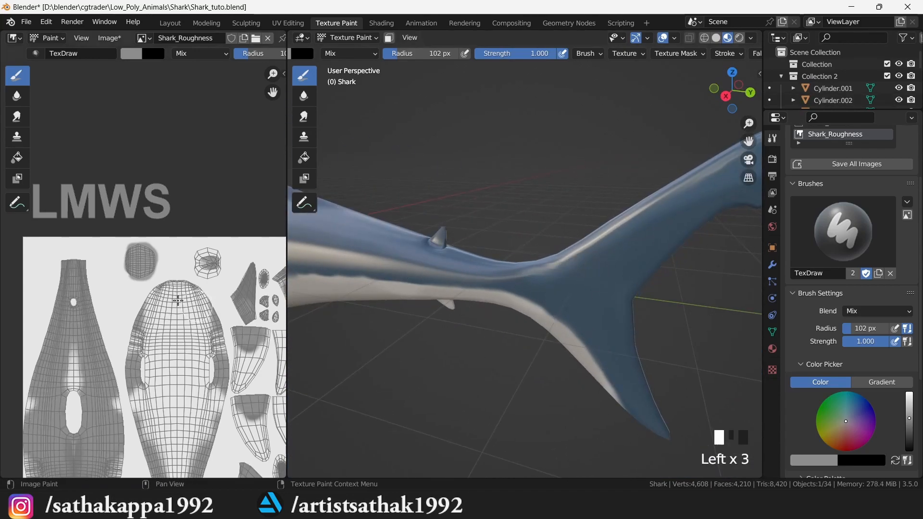
pyautogui.hotkey('alt', 's')
pyautogui.scroll(-5, 571, 225)
pyautogui.moveTo(733, 91); pyautogui.dragTo(793, 83)
pyautogui.scroll(2, 574, 229)
# - Save Shark_tuto.blend, compare the shark with the reference photo, and view it in the Layout workspace
pyautogui.hotkey('ctrl', 's')
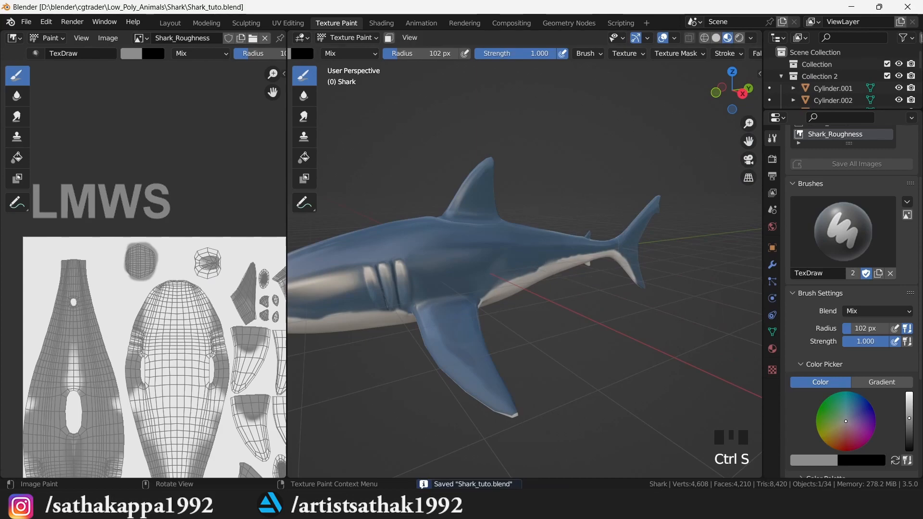
pyautogui.hotkey('alt', 'Tab')
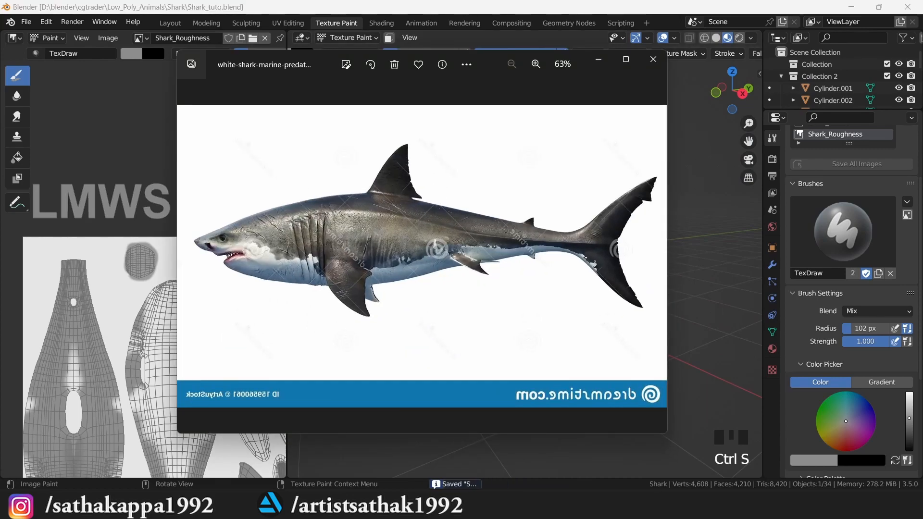
pyautogui.hotkey('alt', 'Tab')
pyautogui.click(169, 22)
pyautogui.scroll(-3, 501, 189)
pyautogui.click(530, 215)
pyautogui.moveTo(595, 92); pyautogui.dragTo(514, 111)
pyautogui.scroll(-2, 514, 110)
# - Check a side view in Texture Paint, save the file again, and return to Layout
pyautogui.click(330, 25)
pyautogui.scroll(-3, 470, 206)
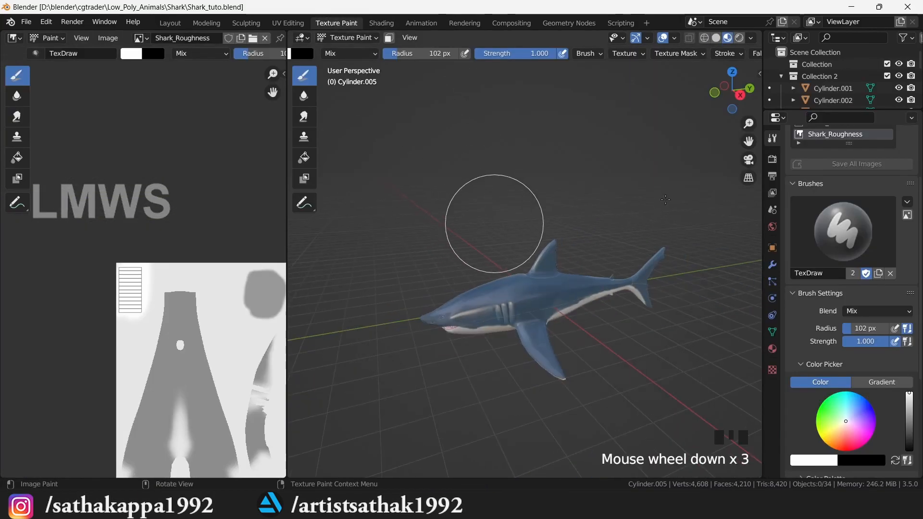
pyautogui.moveTo(732, 96); pyautogui.dragTo(697, 103)
pyautogui.scroll(2, 663, 194)
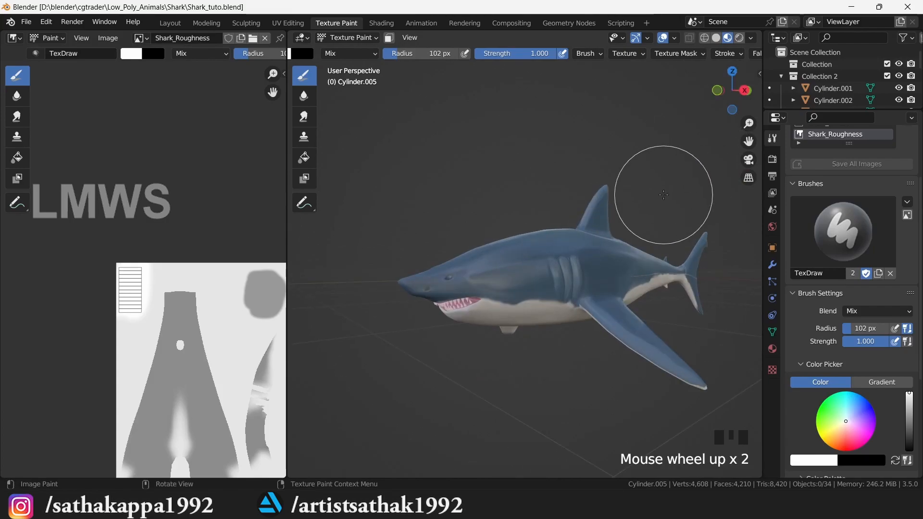
pyautogui.hotkey('ctrl', 's')
pyautogui.click(170, 23)
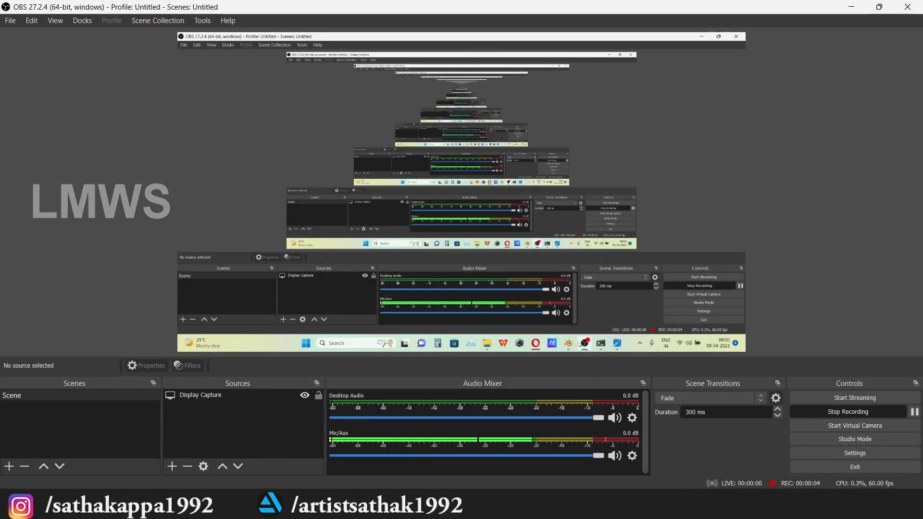
# - Expand Collection 2 in the Outliner and select the tooth object Cylinder.001
pyautogui.click(635, 504)
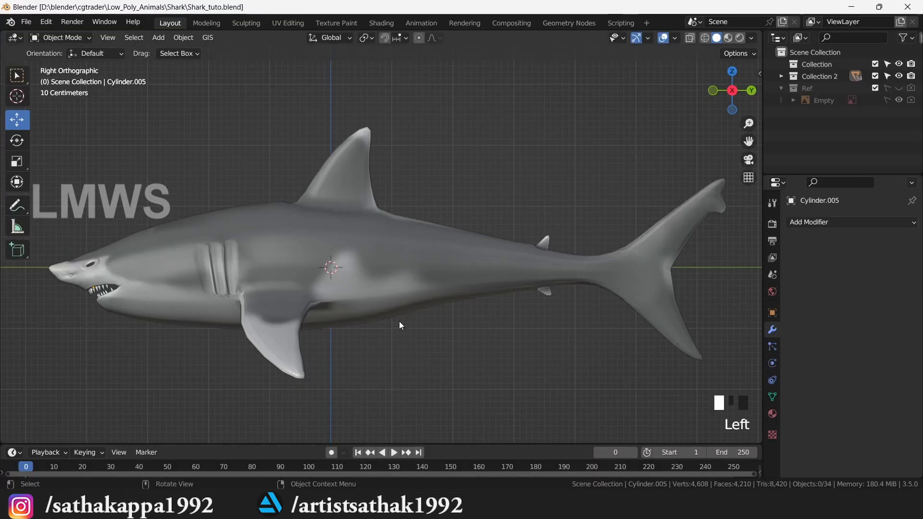
pyautogui.scroll(-2, 304, 257)
pyautogui.scroll(1, 304, 256)
pyautogui.click(304, 256)
pyautogui.click(781, 76)
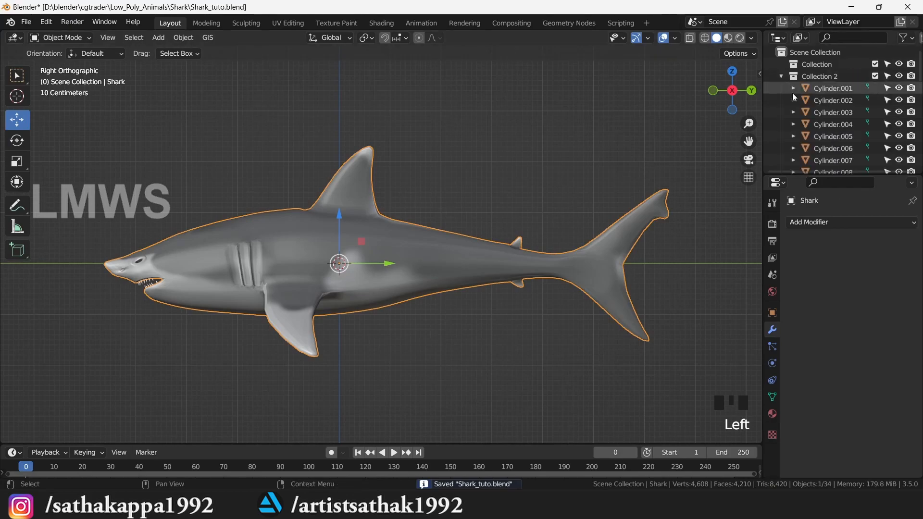
pyautogui.click(837, 88)
pyautogui.scroll(-3, 864, 151)
pyautogui.moveTo(717, 75); pyautogui.dragTo(731, 84)
pyautogui.scroll(2, 730, 84)
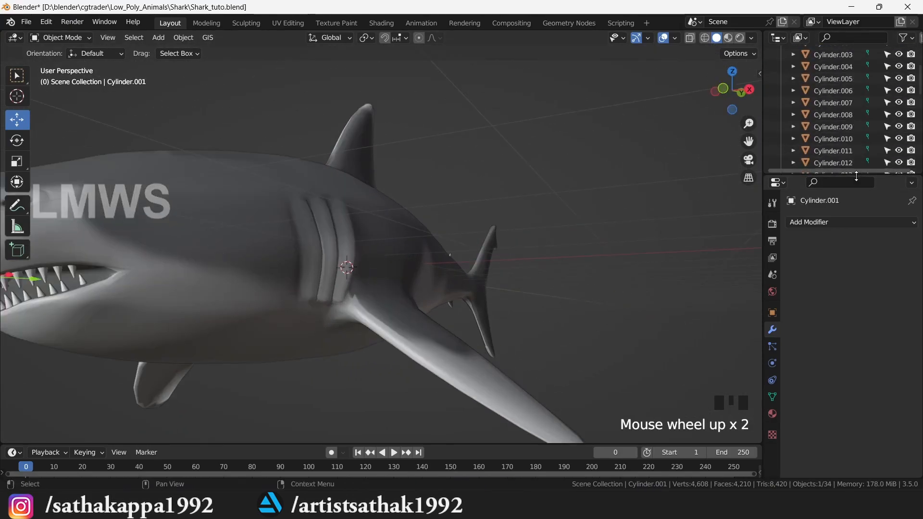
# - Select Cylinder.001 through Cylinder.033 and join them into one teeth object
pyautogui.moveTo(857, 174); pyautogui.dragTo(856, 309)
pyautogui.scroll(-11, 853, 251)
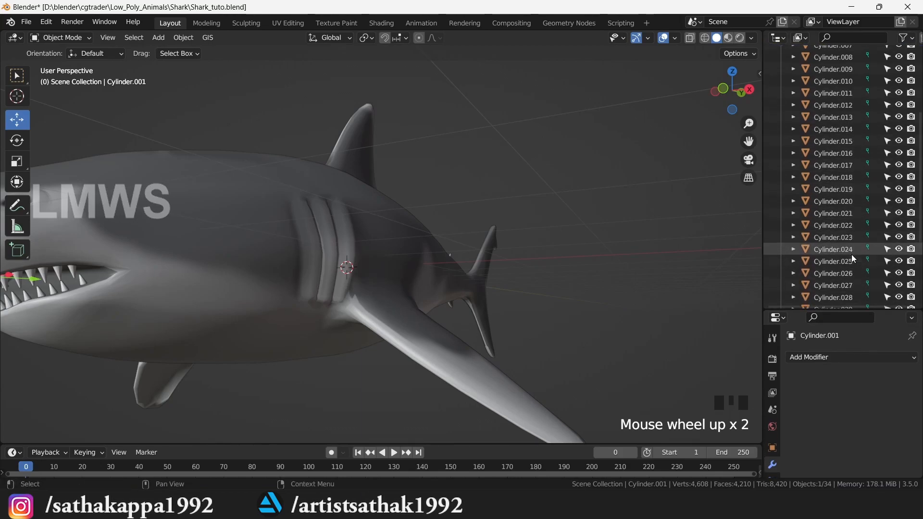
pyautogui.keyDown('shift'); pyautogui.click(836, 259); pyautogui.keyUp('shift')
pyautogui.scroll(5, 835, 144)
pyautogui.scroll(3, 836, 111)
pyautogui.click(837, 86)
pyautogui.scroll(-8, 835, 218)
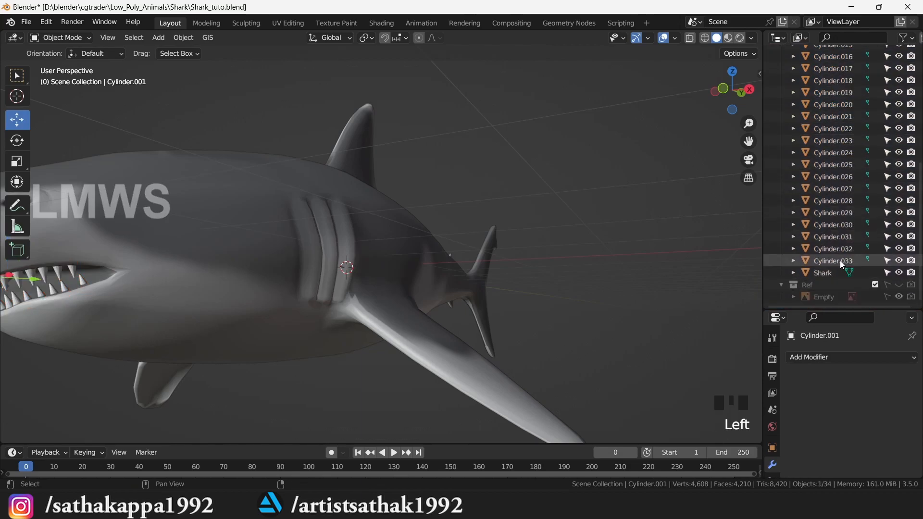
pyautogui.keyDown('shift'); pyautogui.click(840, 261); pyautogui.keyUp('shift')
pyautogui.hotkey('ctrl', 'j')
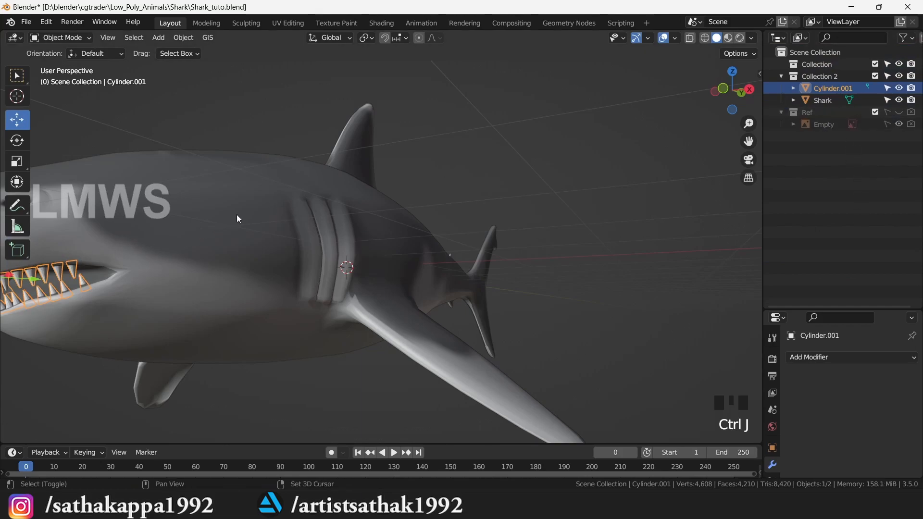
# - Join the teeth into the Shark mesh and save Shark_tuto.blend
pyautogui.keyDown('shift'); pyautogui.click(249, 200); pyautogui.keyUp('shift')
pyautogui.hotkey('ctrl', 'j')
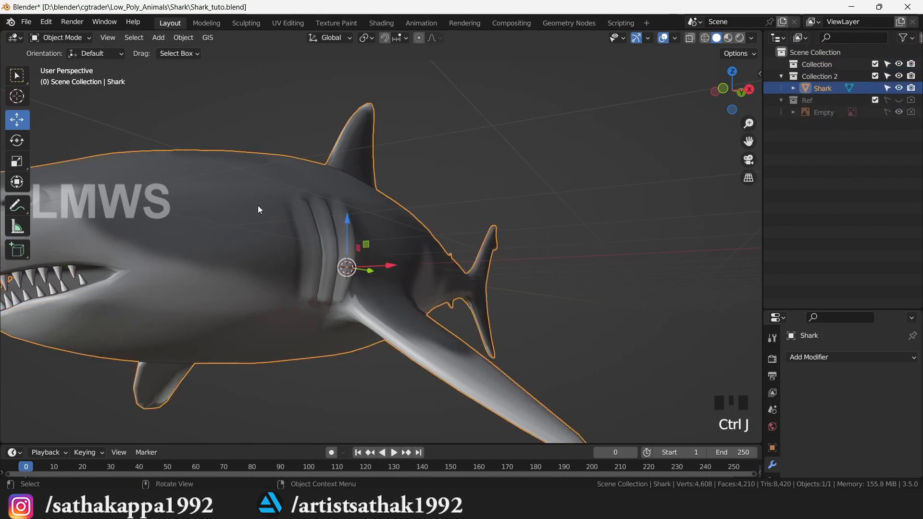
pyautogui.hotkey('ctrl', 's')
pyautogui.scroll(-2, 336, 241)
pyautogui.scroll(1, 731, 91)
# - Switch to right-side orthographic view, select the Shark, and show its transform values
pyautogui.moveTo(732, 90); pyautogui.dragTo(617, 143)
pyautogui.click(515, 143)
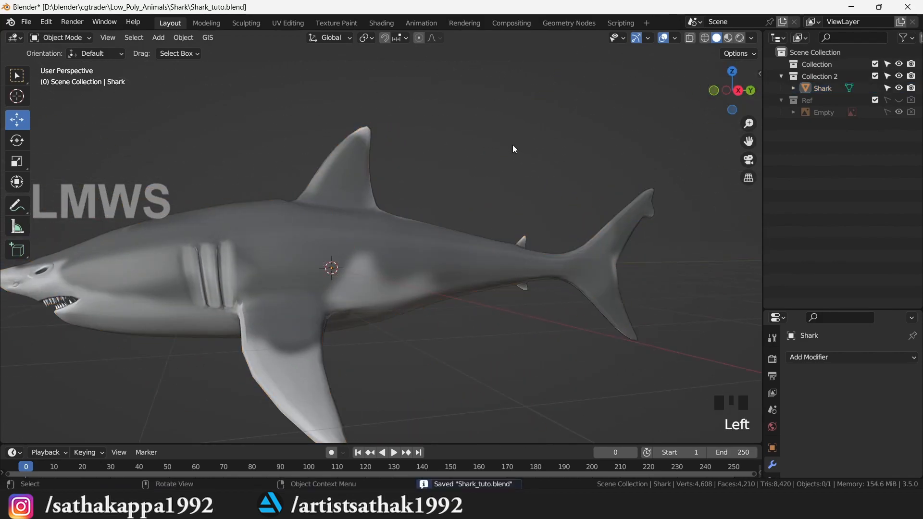
pyautogui.press('KP_3')
pyautogui.scroll(-1, 363, 208)
pyautogui.scroll(2, 360, 211)
pyautogui.click(380, 271)
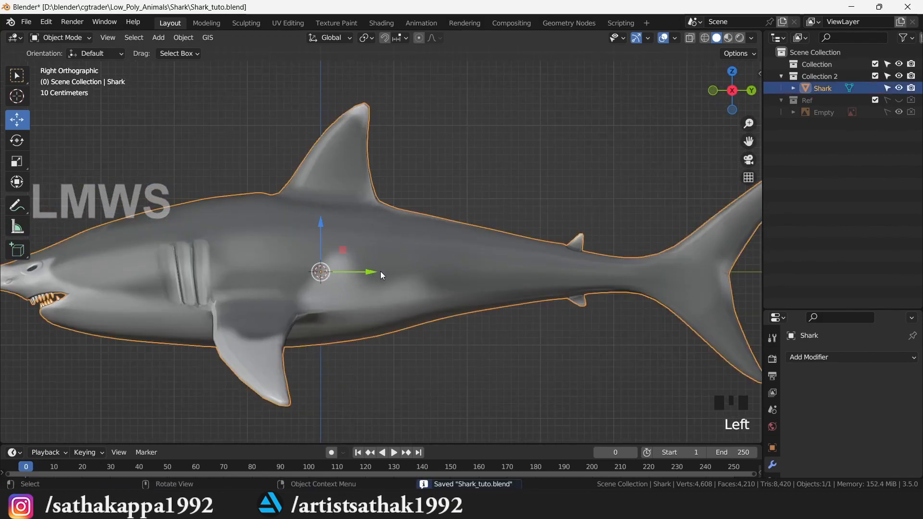
pyautogui.press('n')
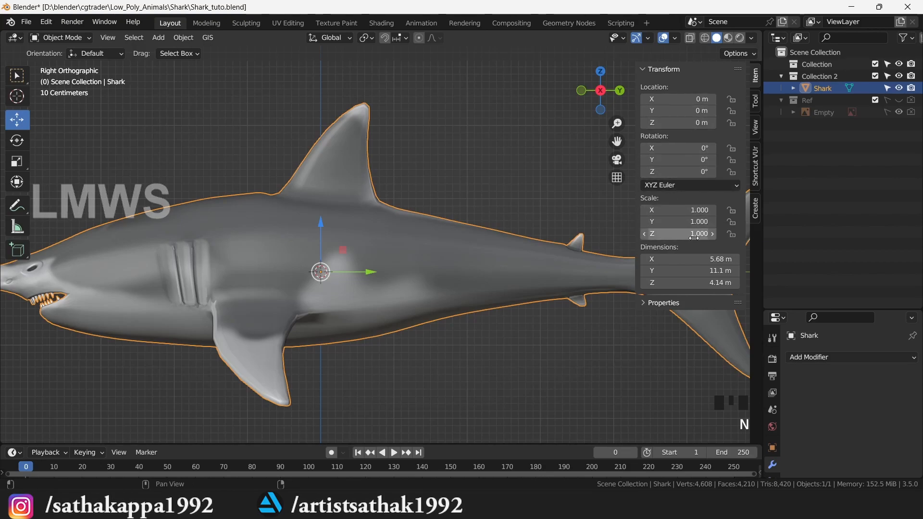
# - Hide the transform panel, save the file, and make Collection 2 the active collection
pyautogui.press('n')
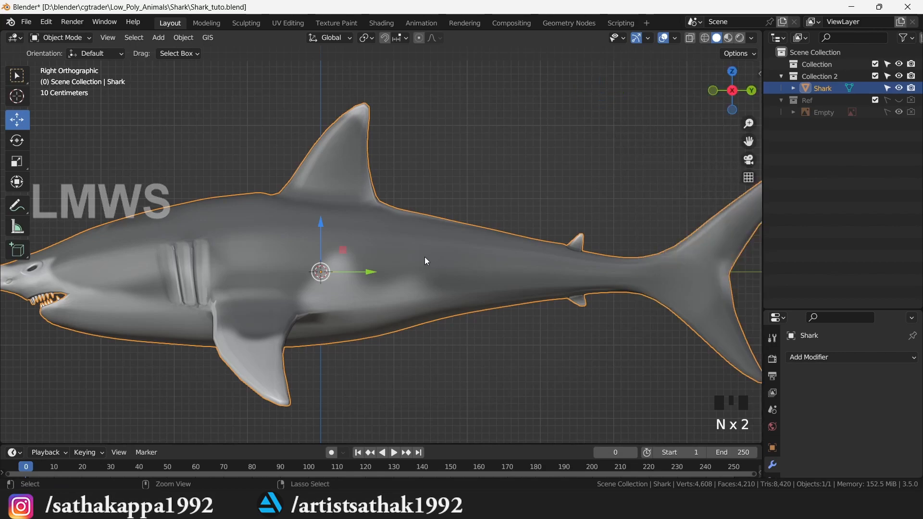
pyautogui.hotkey('ctrl', 's')
pyautogui.click(500, 186)
pyautogui.click(828, 76)
# - Add the ready-made Shark meta-rig from the Armature add menu
pyautogui.hotkey('shift', 'a')
pyautogui.moveTo(433, 215)
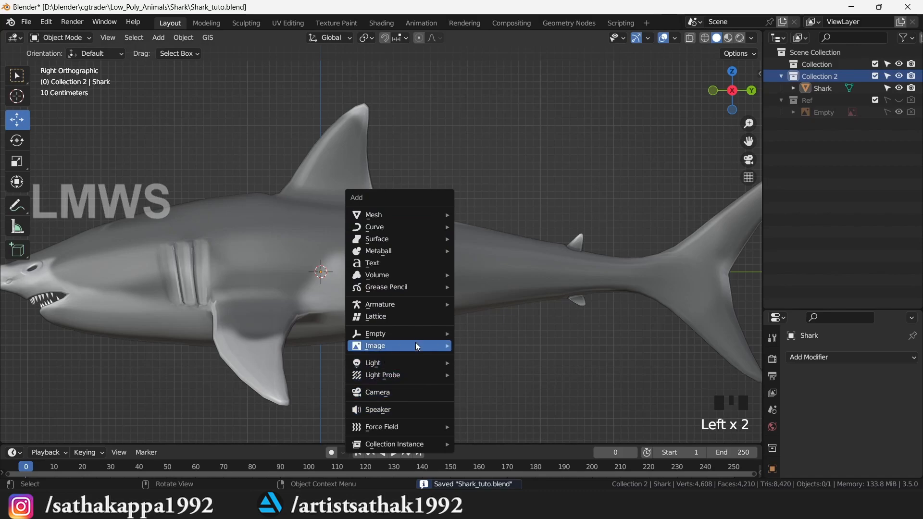
pyautogui.moveTo(428, 302)
pyautogui.moveTo(525, 328)
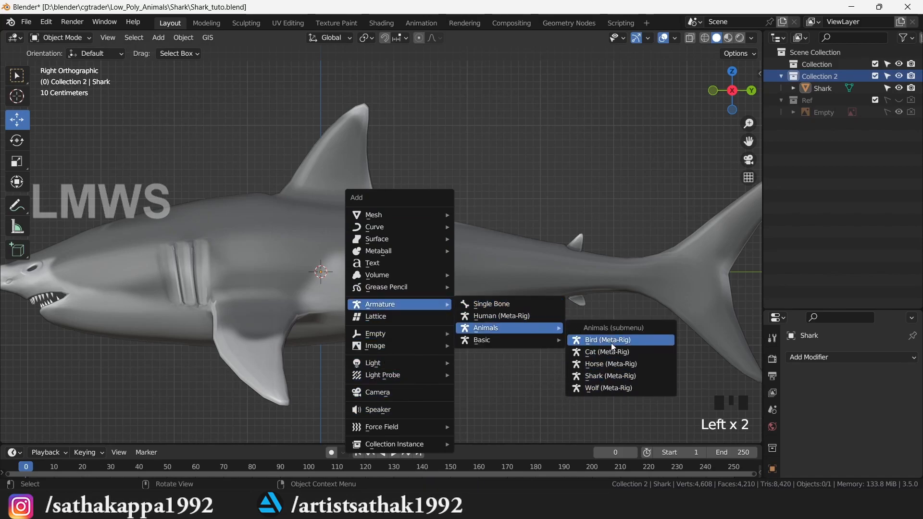
pyautogui.click(619, 376)
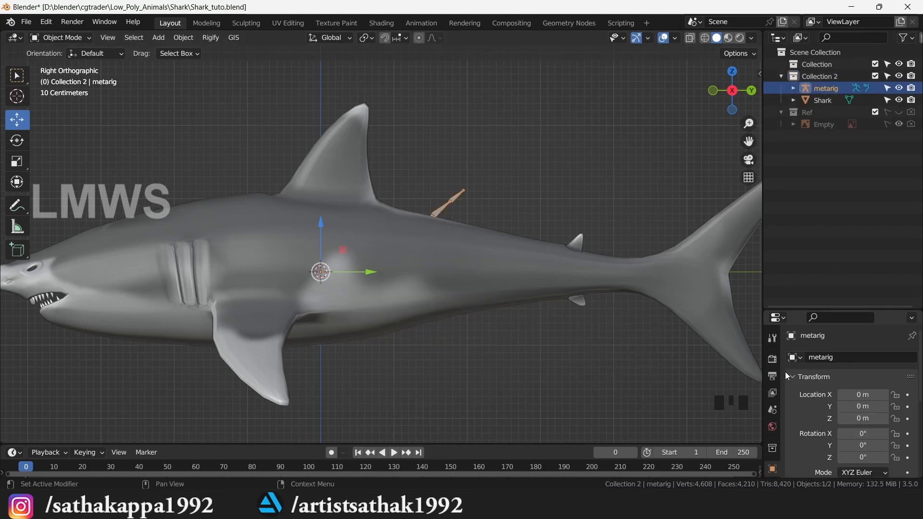
# - Try showing the meta-rig bones In Front in the Armature data settings, then undo it
pyautogui.moveTo(841, 310); pyautogui.dragTo(841, 126)
pyautogui.click(772, 335)
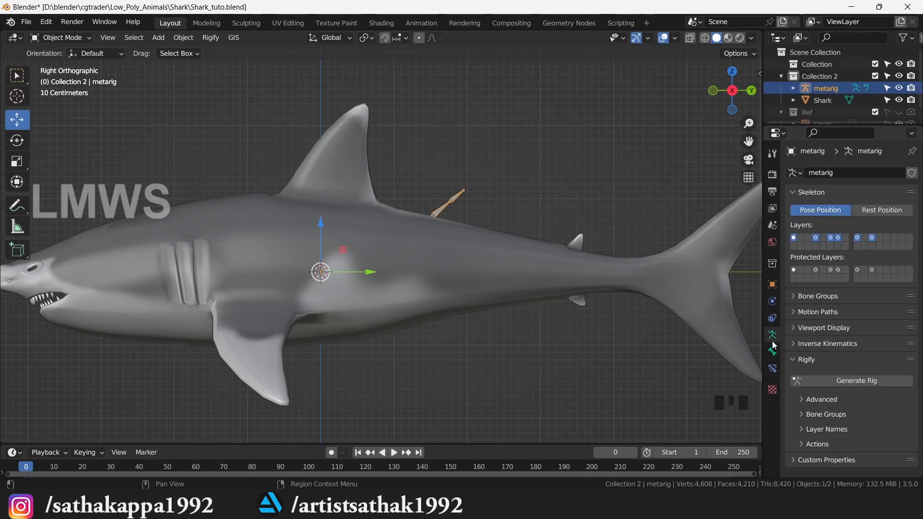
pyautogui.click(823, 328)
pyautogui.click(841, 400)
pyautogui.scroll(-2, 466, 261)
pyautogui.scroll(1, 466, 261)
pyautogui.moveTo(732, 91); pyautogui.dragTo(685, 91)
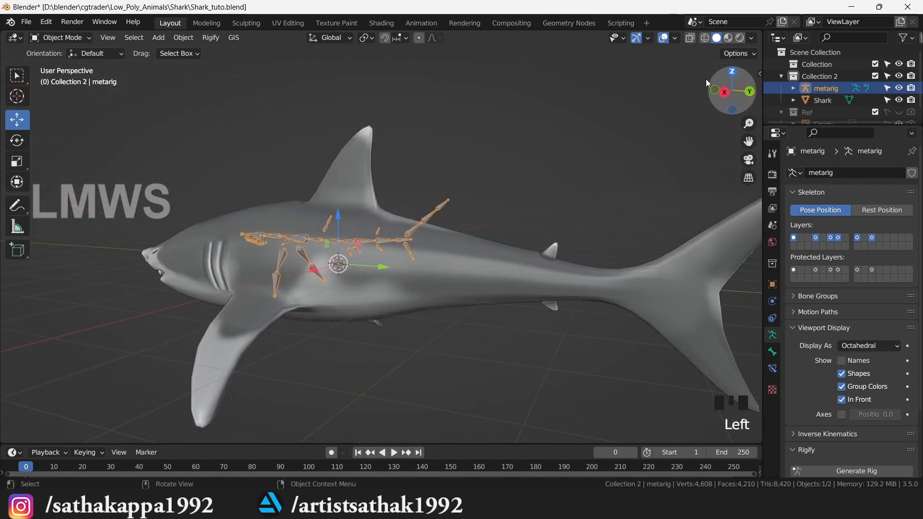
pyautogui.hotkey('ctrl', 'z')
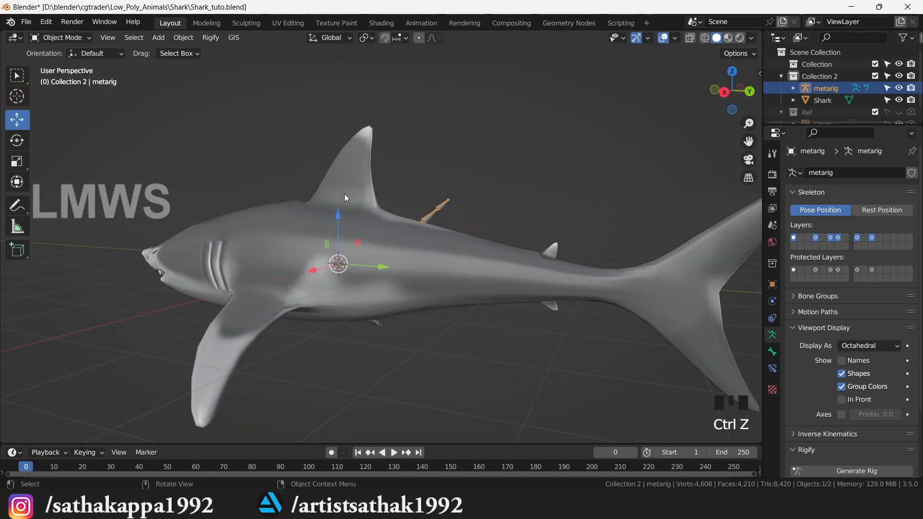
# - Lift the meta-rig above the shark and bring up the Add menu in right-side view
pyautogui.moveTo(342, 215); pyautogui.dragTo(395, 120)
pyautogui.scroll(-1, 420, 93)
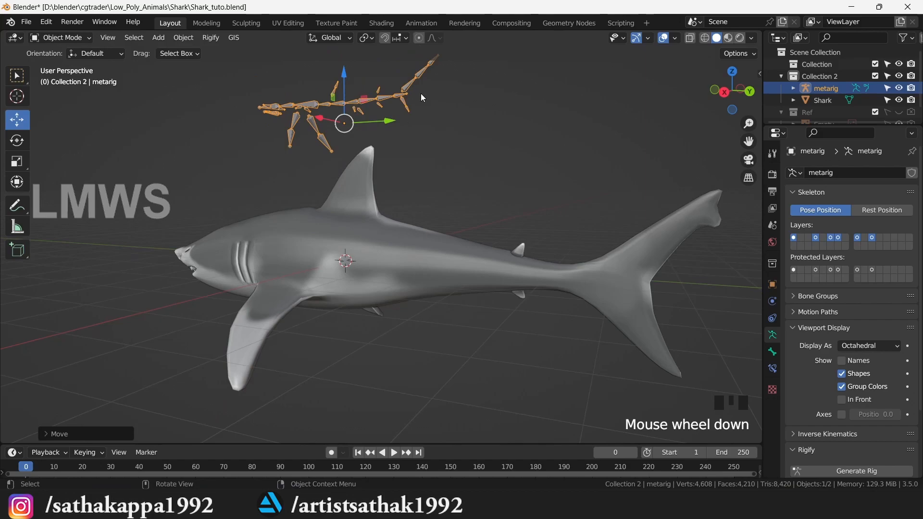
pyautogui.press('KP_3')
pyautogui.scroll(-1, 426, 94)
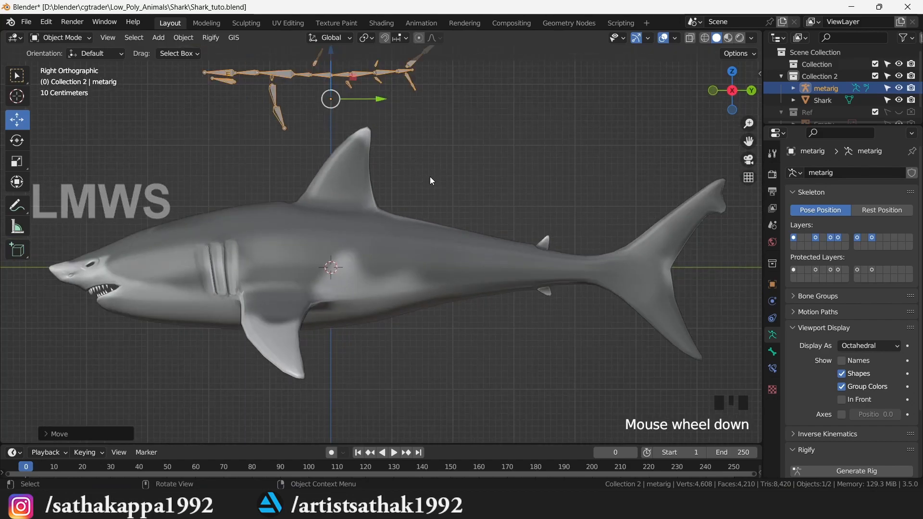
pyautogui.hotkey('shift', 'a')
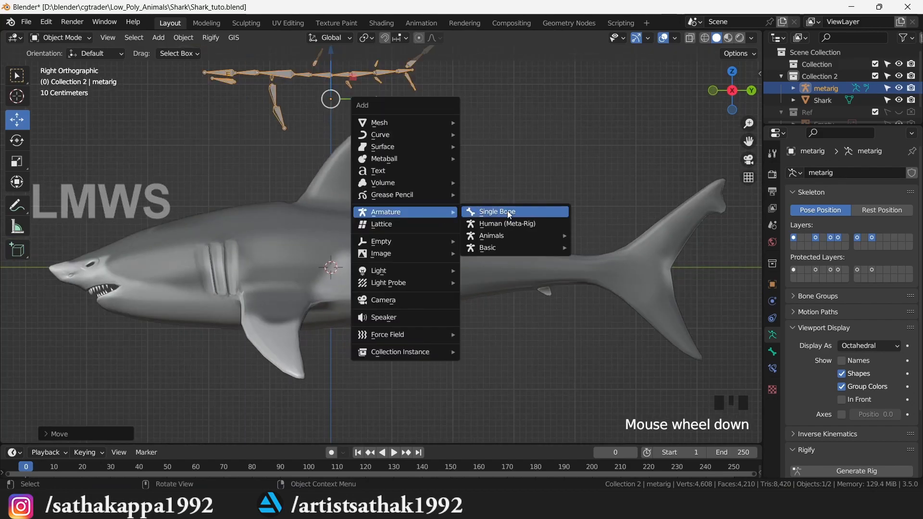
# - Add a Single Bone armature and display it In Front of the shark mesh
pyautogui.click(507, 211)
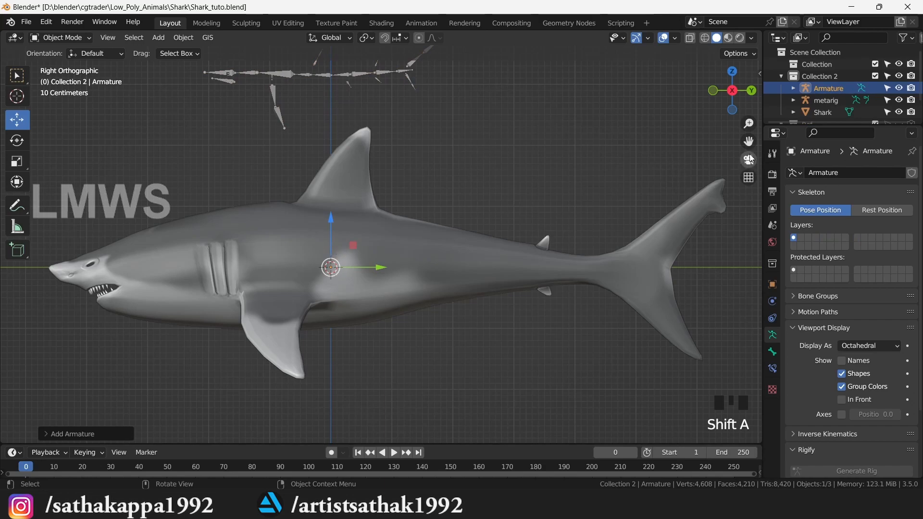
pyautogui.moveTo(748, 141); pyautogui.dragTo(772, 168)
pyautogui.click(841, 399)
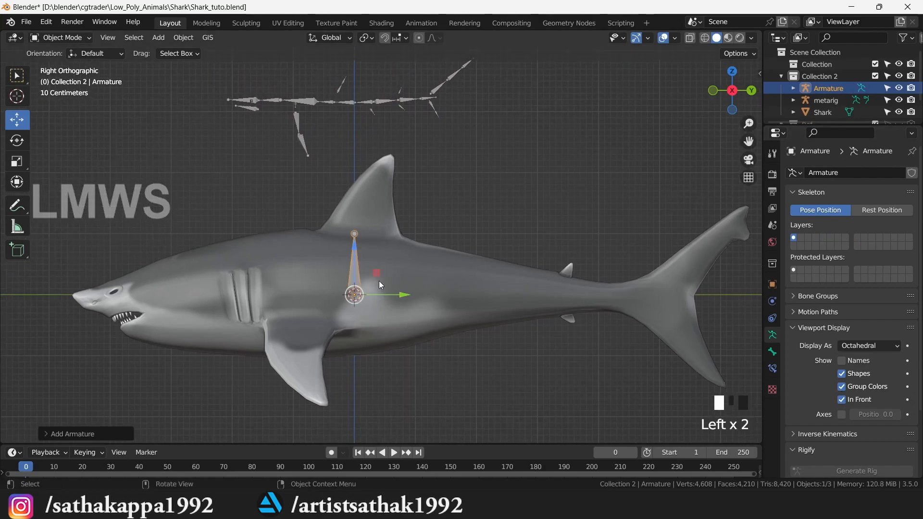
pyautogui.scroll(-1, 375, 278)
# - In Edit Mode with the 3D cursor as pivot, rotate the bone 90° to lie horizontal
pyautogui.click(60, 37)
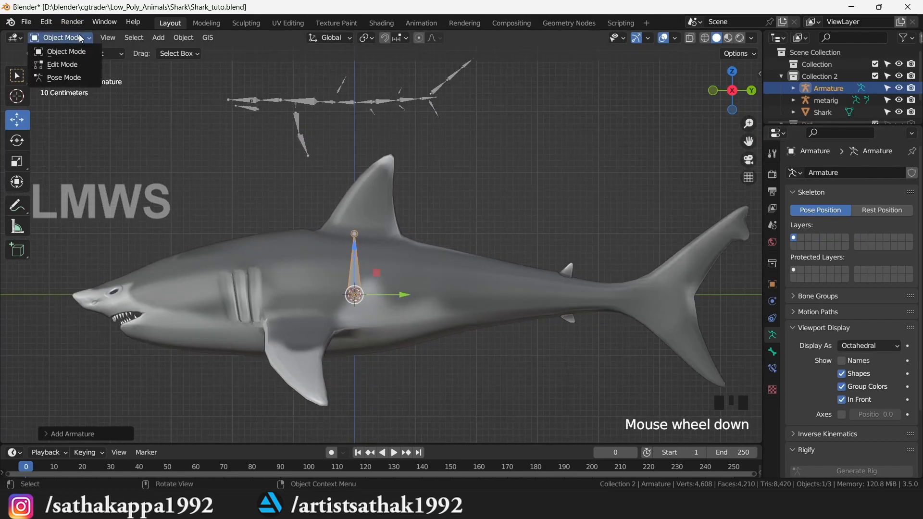
pyautogui.click(69, 66)
pyautogui.click(369, 39)
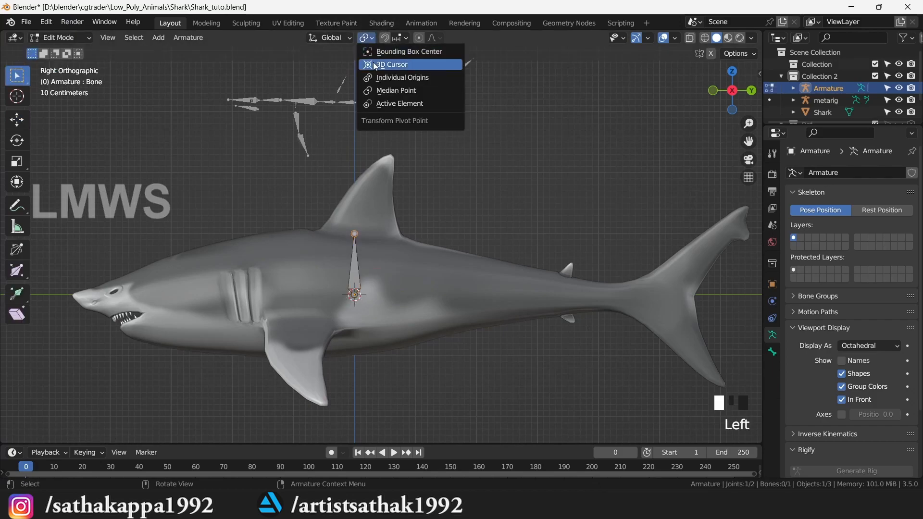
pyautogui.click(379, 61)
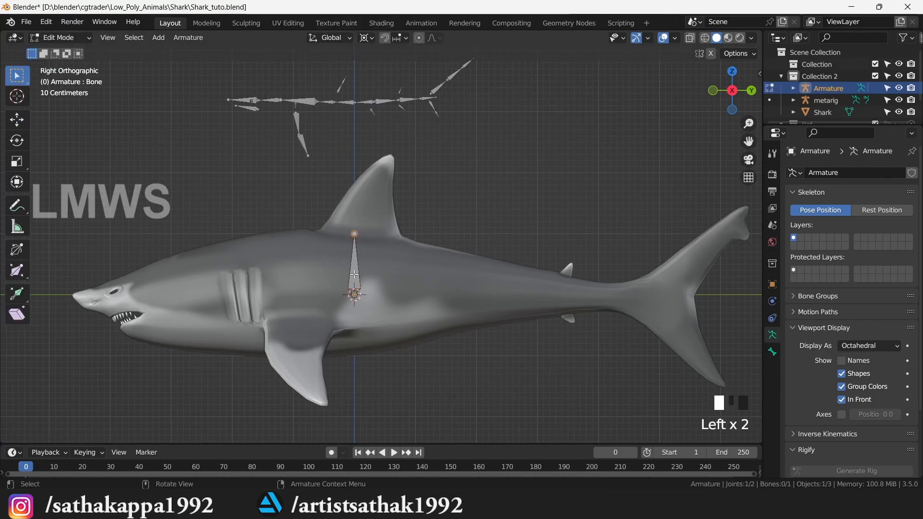
pyautogui.press('r')
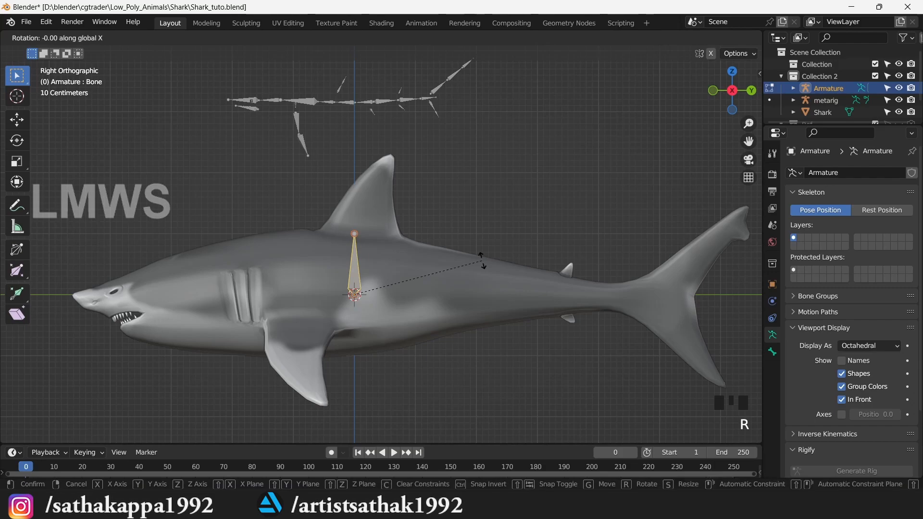
pyautogui.write('90')
pyautogui.press('Return')
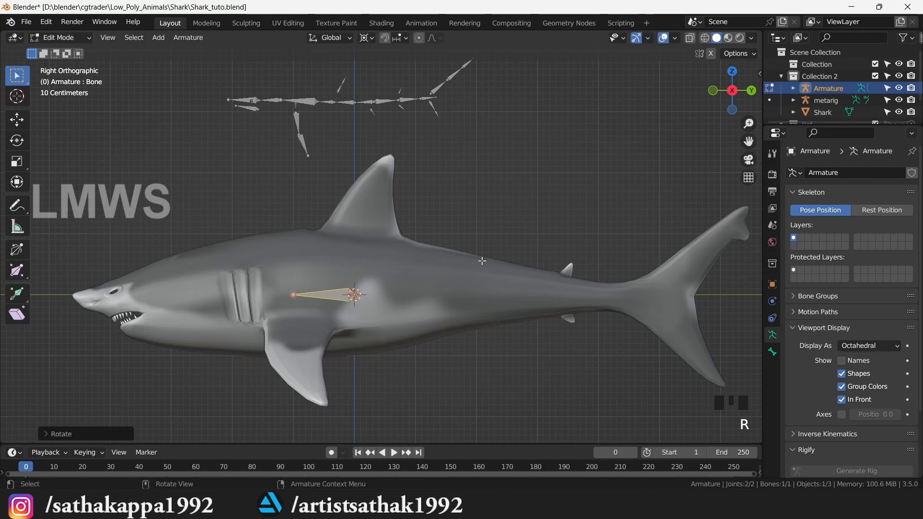
# - Move the bone back along the global Y axis of the spine
pyautogui.scroll(2, 404, 309)
pyautogui.scroll(-1, 389, 310)
pyautogui.scroll(-2, 320, 319)
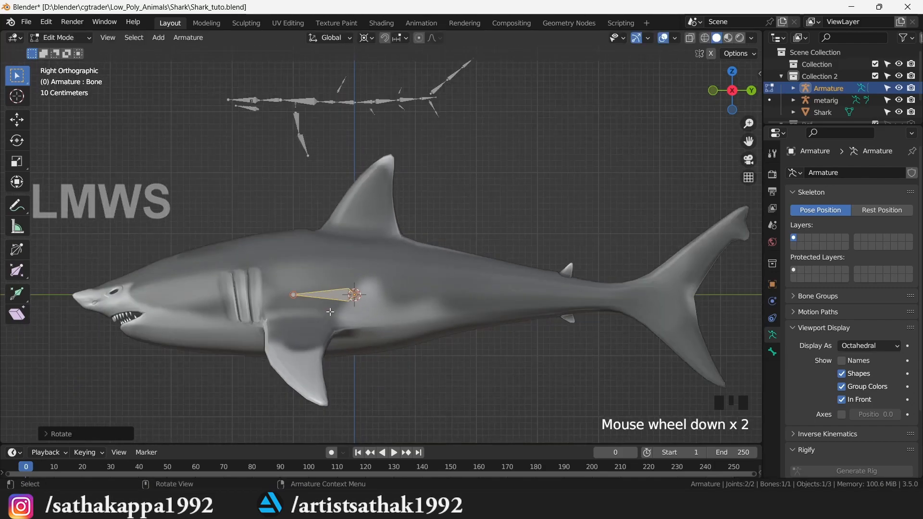
pyautogui.scroll(1, 329, 312)
pyautogui.press('g')
pyautogui.press('y')
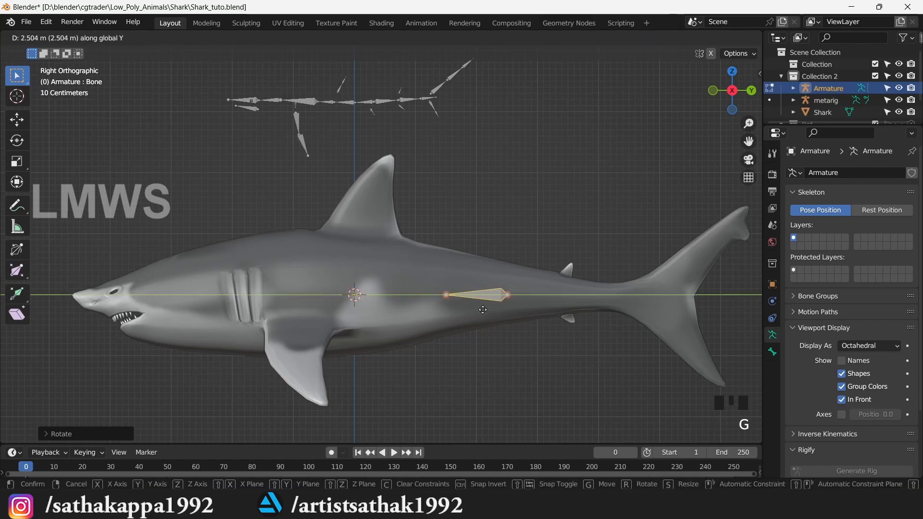
# - Place the tail bone, then extrude a new bone along Y from the front joint toward the head
pyautogui.click(478, 306)
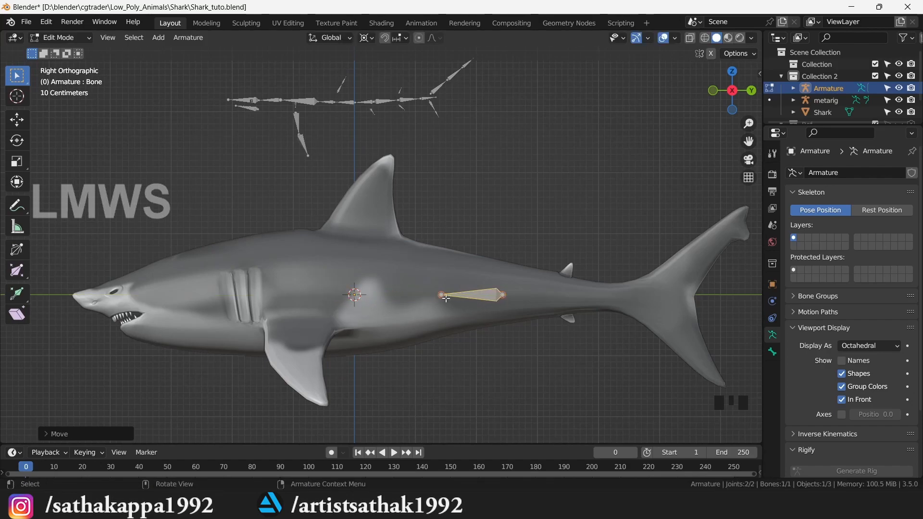
pyautogui.click(423, 297)
pyautogui.click(441, 295)
pyautogui.press('e')
pyautogui.press('y')
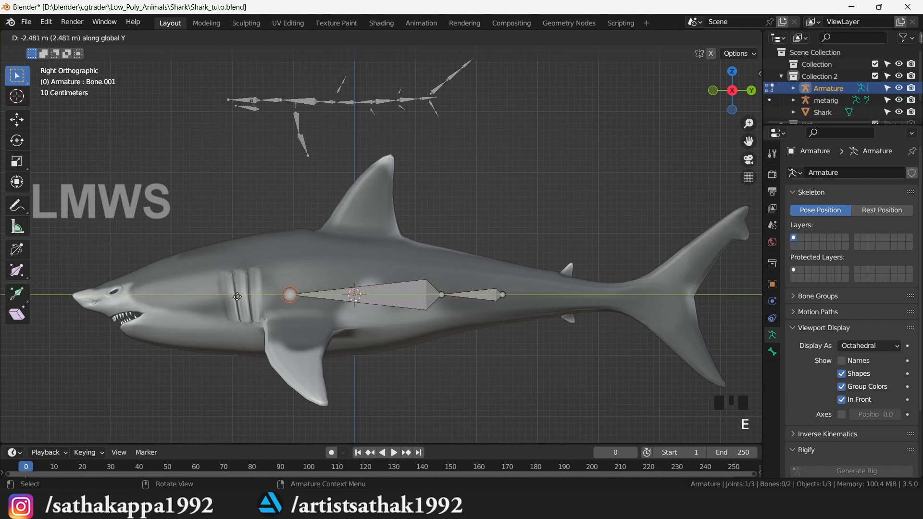
pyautogui.click(156, 293)
# - Subdivide the new front bone into several bones, undoing the accidental second subdivision
pyautogui.click(356, 288)
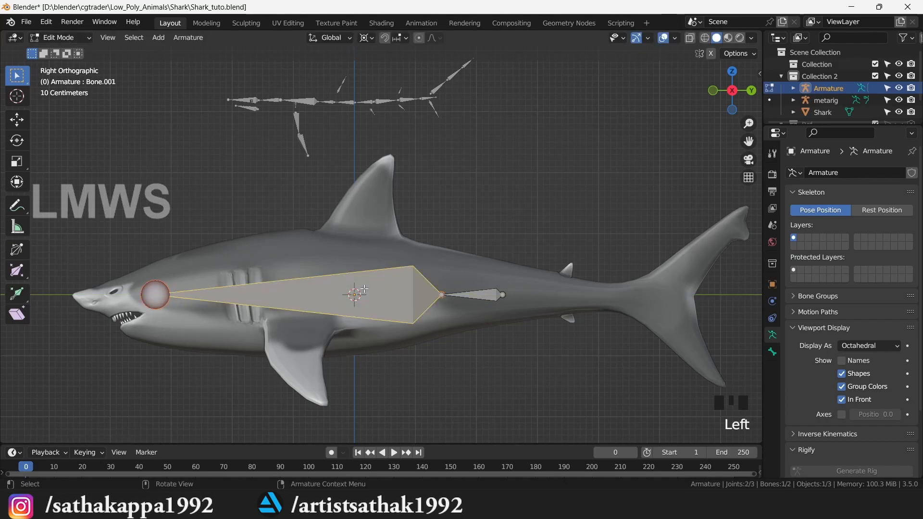
pyautogui.rightClick(364, 289)
pyautogui.click(364, 289)
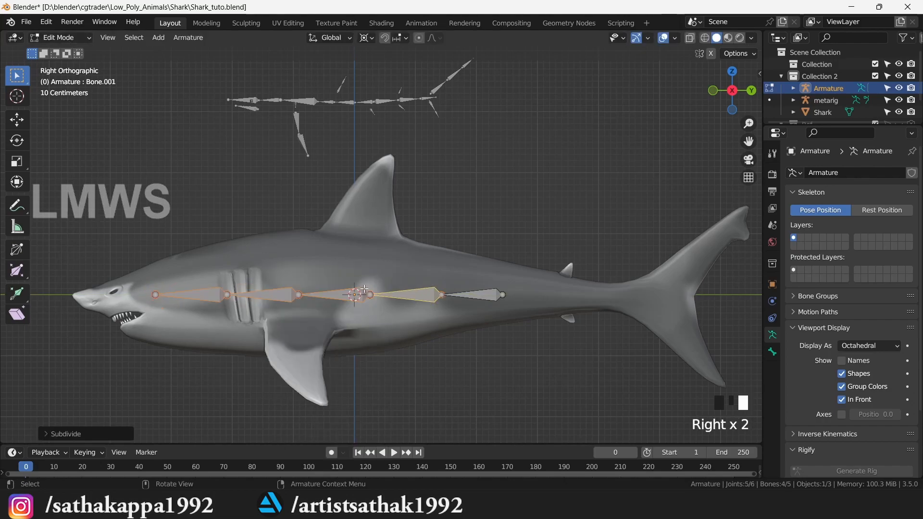
pyautogui.rightClick(364, 288)
pyautogui.click(365, 289)
pyautogui.scroll(1, 383, 317)
pyautogui.hotkey('ctrl', 'z')
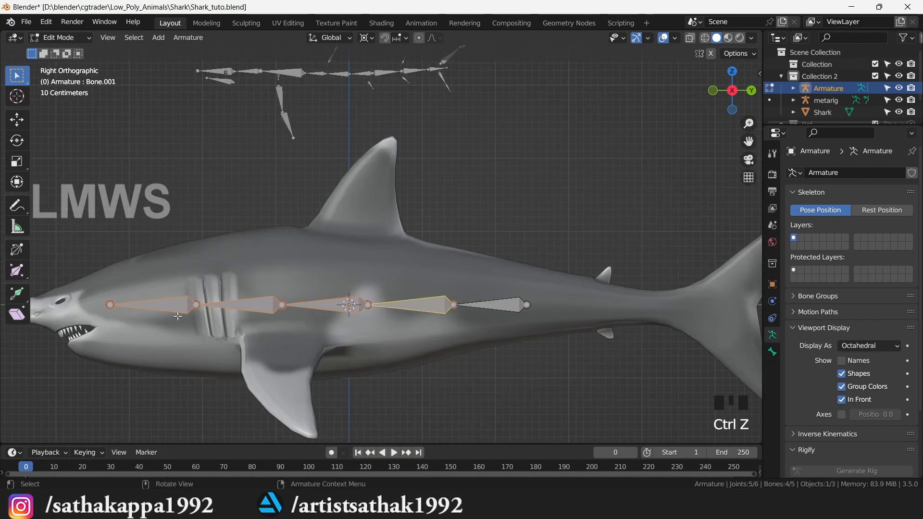
# - Extrude a short snout bone forward from the front joint of the chain
pyautogui.moveTo(749, 141); pyautogui.dragTo(242, 293)
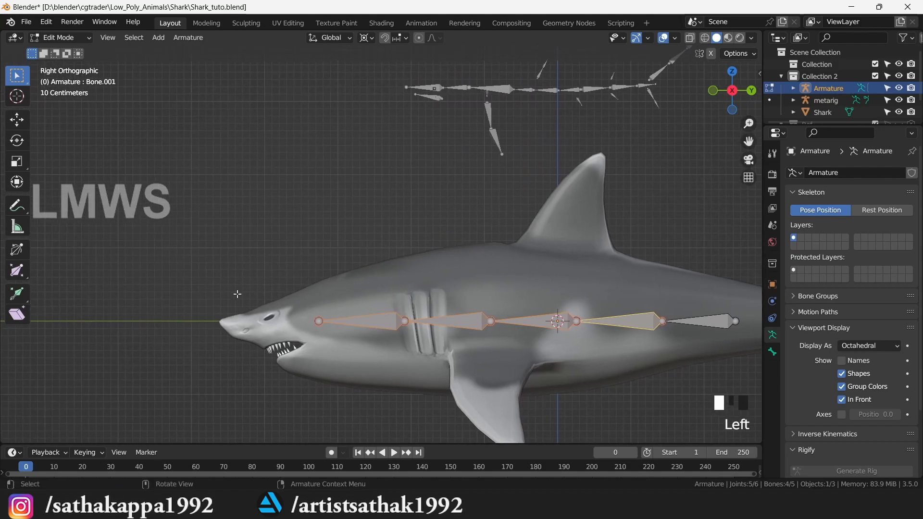
pyautogui.click(321, 320)
pyautogui.press('e')
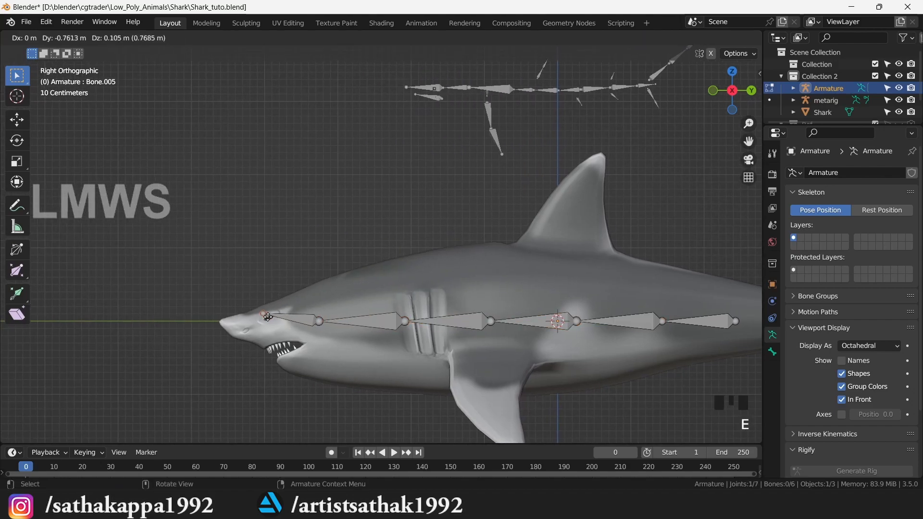
pyautogui.hotkey('shift', 'x')
pyautogui.click(250, 322)
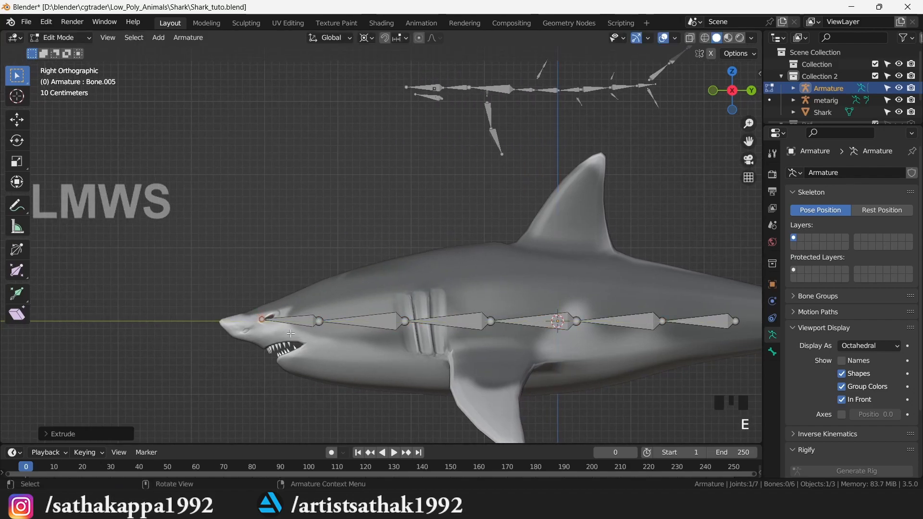
# - Duplicate the snout bone as the start of the lower jaw bone
pyautogui.click(304, 321)
pyautogui.hotkey('shift', 'd')
pyautogui.hotkey('shift', 'z')
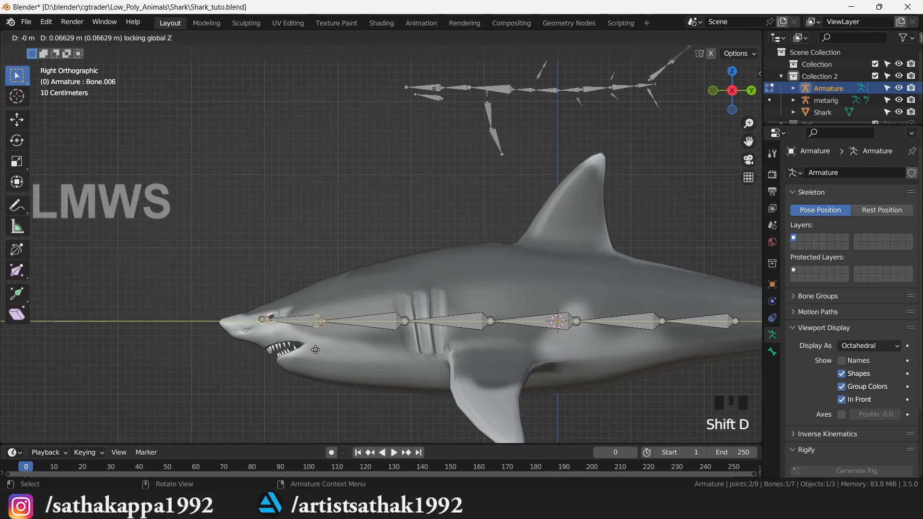
pyautogui.click(313, 365)
# - Set the pivot point to Individual Origins and switch to Material Preview shading
pyautogui.click(366, 38)
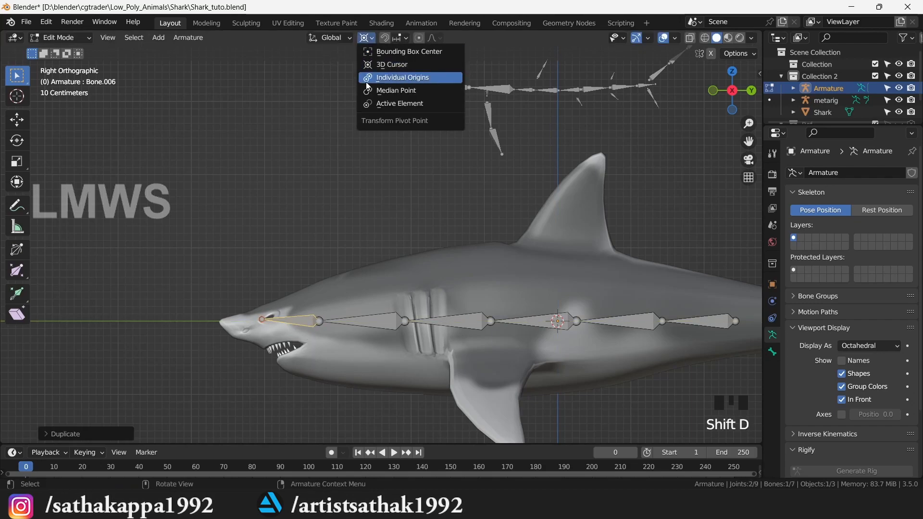
pyautogui.click(365, 91)
pyautogui.press('z')
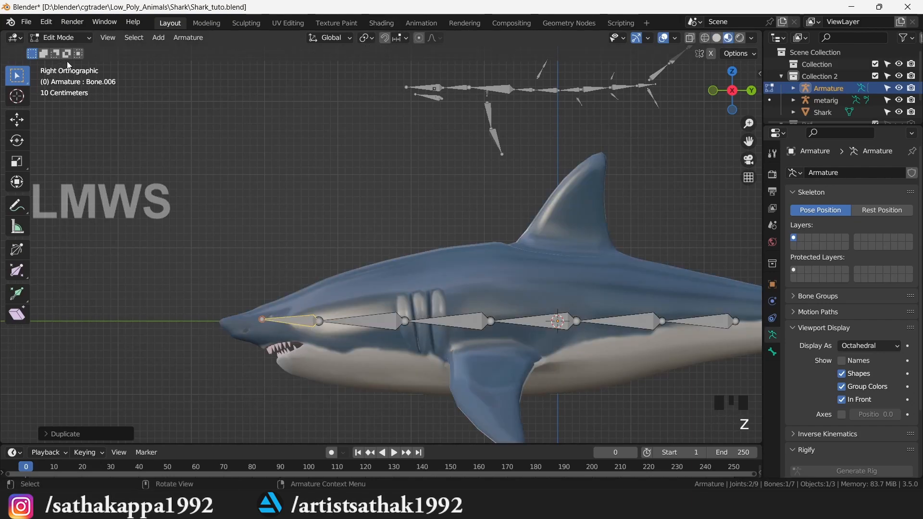
# - Move and tilt the duplicated bone so it lies along the shark's lower jaw
pyautogui.press('g')
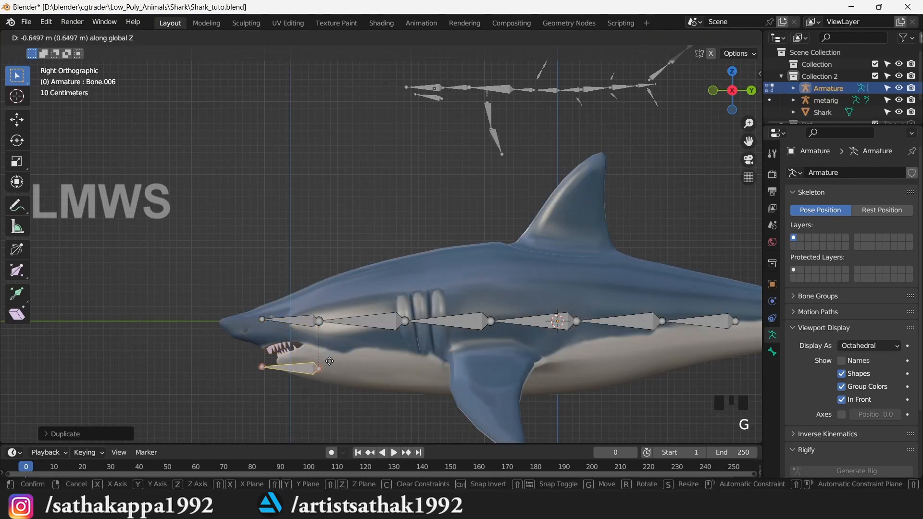
pyautogui.click(330, 361)
pyautogui.press('g')
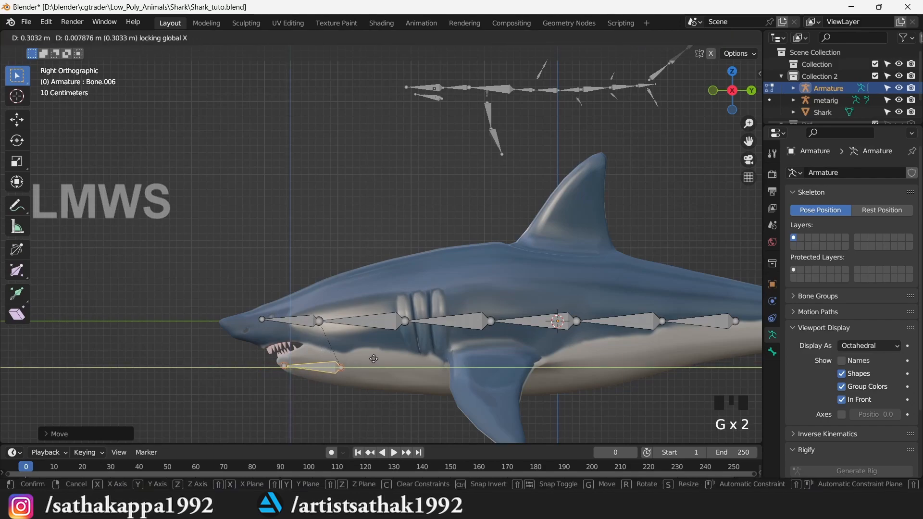
pyautogui.click(367, 356)
pyautogui.press('r')
pyautogui.click(358, 328)
pyautogui.press('g')
pyautogui.click(296, 367)
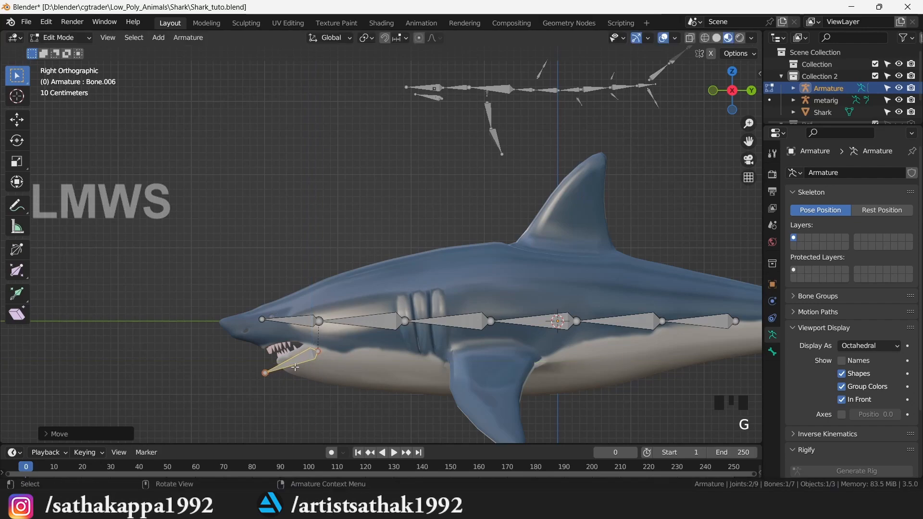
# - Adjust the jaw bone's tip joint and the snout joint, then save Shark_tuto.blend
pyautogui.click(265, 373)
pyautogui.press('g')
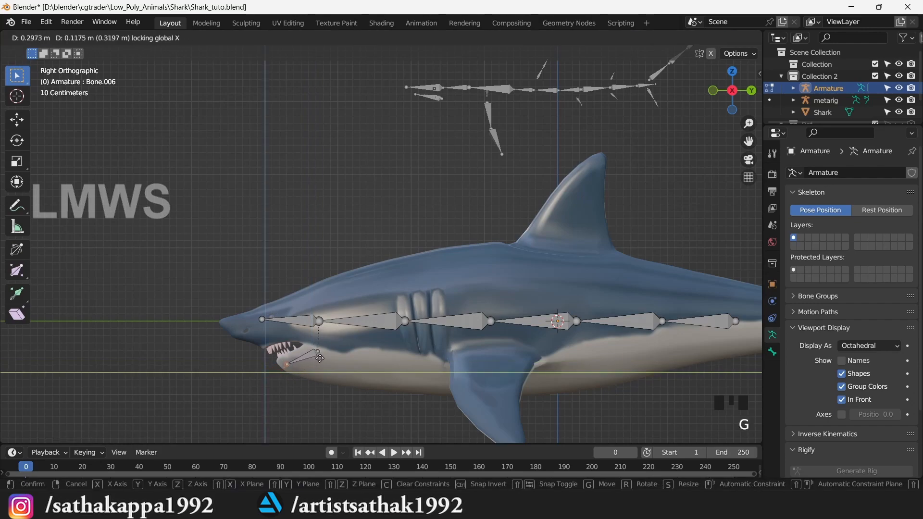
pyautogui.click(318, 356)
pyautogui.click(265, 318)
pyautogui.press('g')
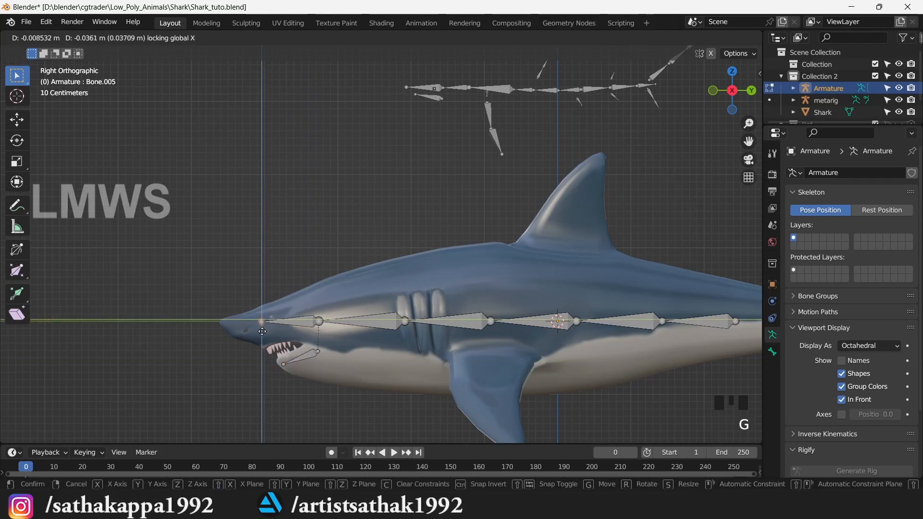
pyautogui.click(260, 329)
pyautogui.hotkey('ctrl', 's')
pyautogui.moveTo(748, 140); pyautogui.dragTo(634, 140)
# - Duplicate the middle spine bone and raise the copy straight up along Z
pyautogui.scroll(-2, 342, 298)
pyautogui.scroll(2, 333, 308)
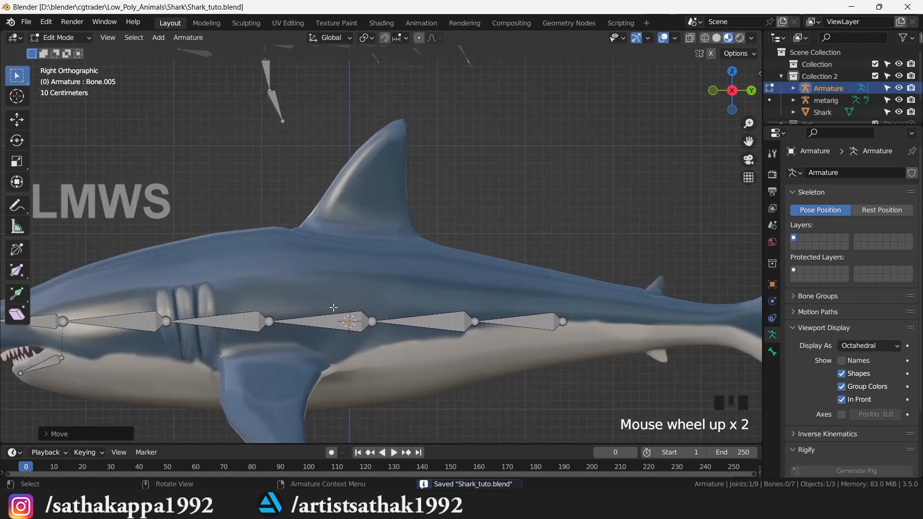
pyautogui.click(343, 319)
pyautogui.scroll(2, 343, 322)
pyautogui.scroll(-2, 341, 327)
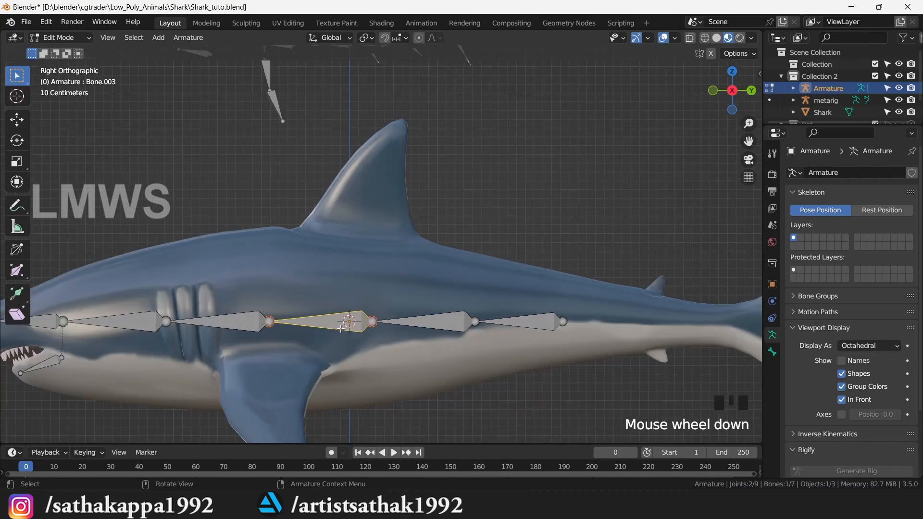
pyautogui.hotkey('shift', 'd')
pyautogui.hotkey('shift', 'z')
pyautogui.press('z')
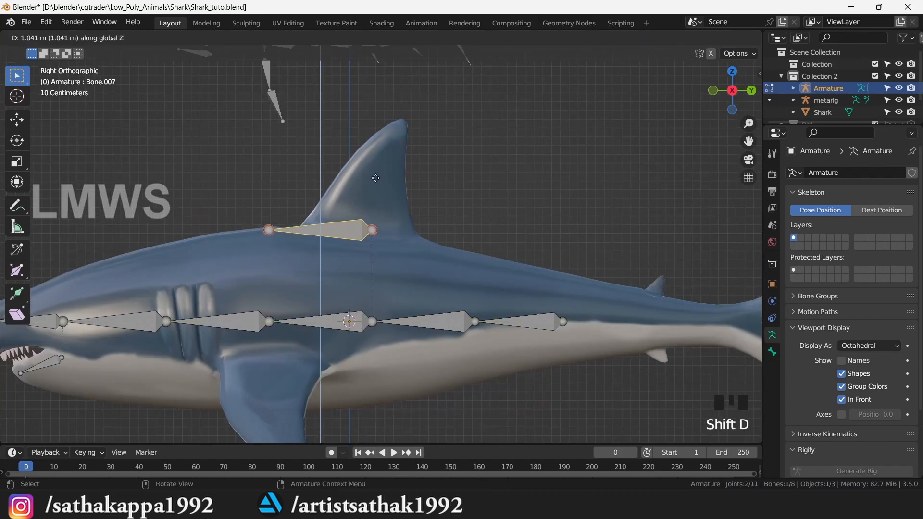
pyautogui.click(375, 184)
# - Snap the 3D cursor to the copied bone's tail and set the pivot to 3D Cursor
pyautogui.click(377, 232)
pyautogui.click(376, 232)
pyautogui.hotkey('shift', 's')
pyautogui.click(427, 320)
pyautogui.click(354, 233)
pyautogui.click(366, 37)
pyautogui.click(385, 81)
# - Rotate the copy upright into the dorsal fin and save the file
pyautogui.press('r')
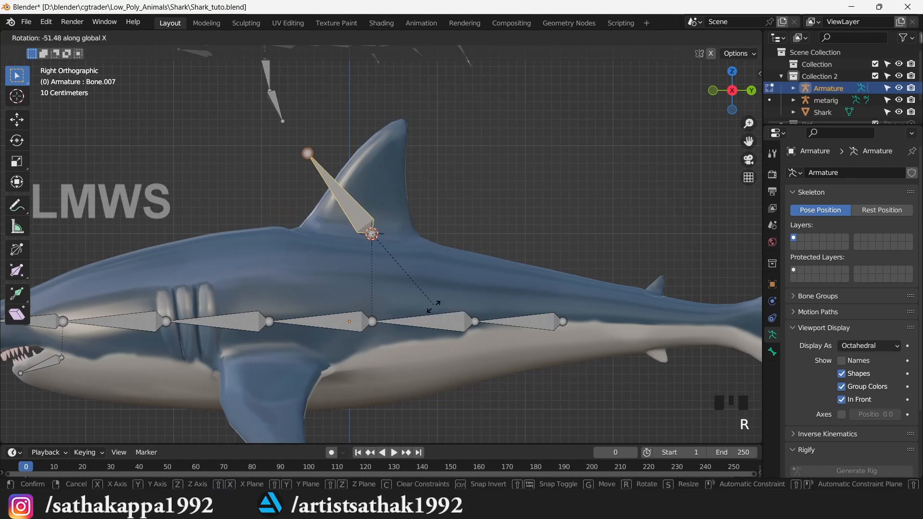
pyautogui.click(377, 298)
pyautogui.scroll(-2, 378, 298)
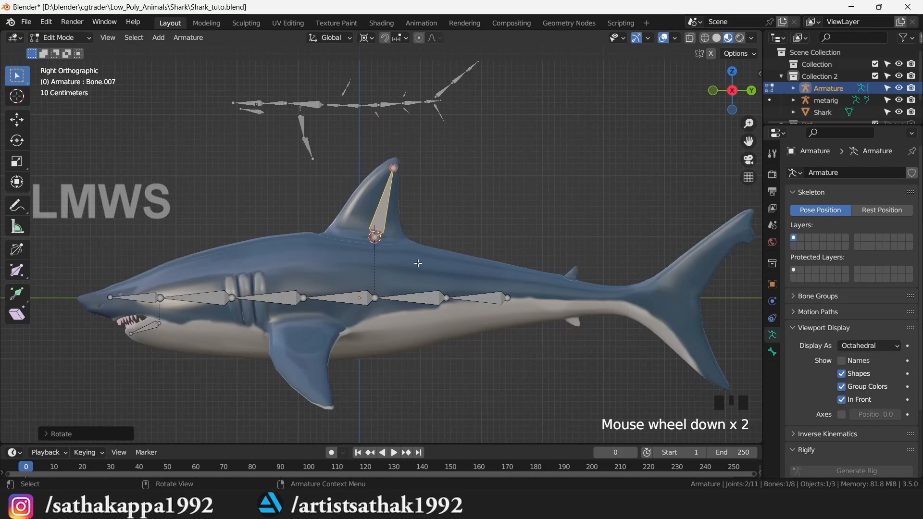
pyautogui.scroll(1, 449, 268)
pyautogui.hotkey('ctrl', 's')
pyautogui.scroll(-1, 428, 255)
pyautogui.moveTo(736, 91)
pyautogui.mouseDown()
pyautogui.moveTo(729, 77)
pyautogui.moveTo(721, 93)
pyautogui.mouseUp()
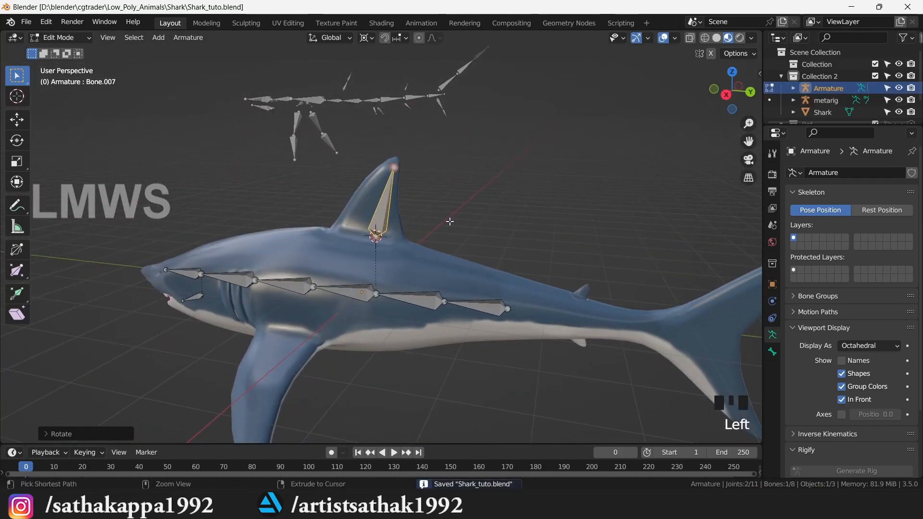
# - Snap the 3D cursor to the world origin and add a new bone there
pyautogui.press('KP_3')
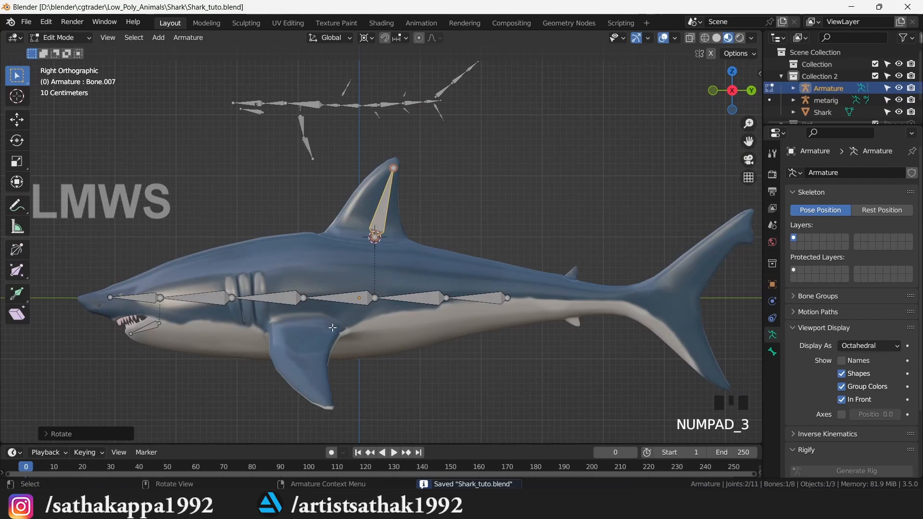
pyautogui.press('KP_7')
pyautogui.scroll(2, 461, 343)
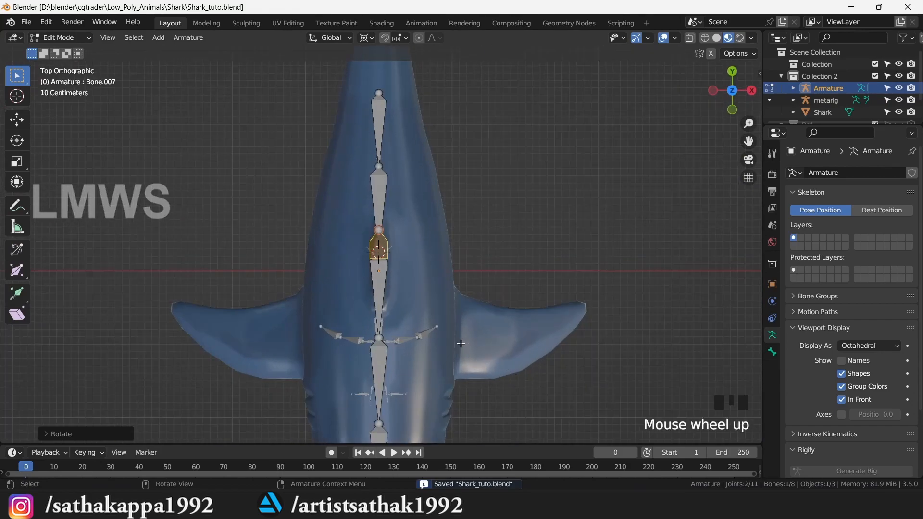
pyautogui.moveTo(735, 96); pyautogui.dragTo(642, 28)
pyautogui.scroll(1, 370, 310)
pyautogui.hotkey('shift', 's')
pyautogui.click(385, 369)
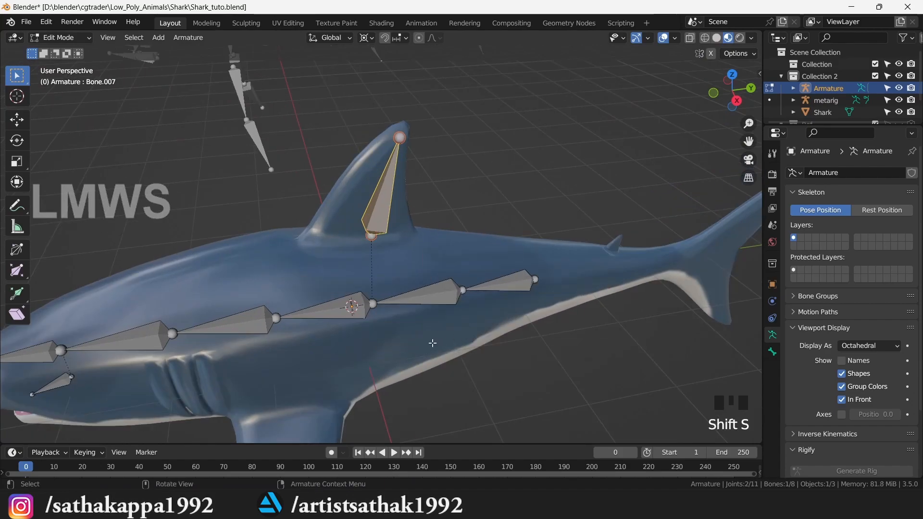
pyautogui.scroll(-2, 435, 333)
pyautogui.hotkey('alt', 'a')
pyautogui.hotkey('shift', 'a')
pyautogui.click(359, 264)
# - Move the new bone out toward the pectoral fin and lower it to the fin's base
pyautogui.press('KP_7')
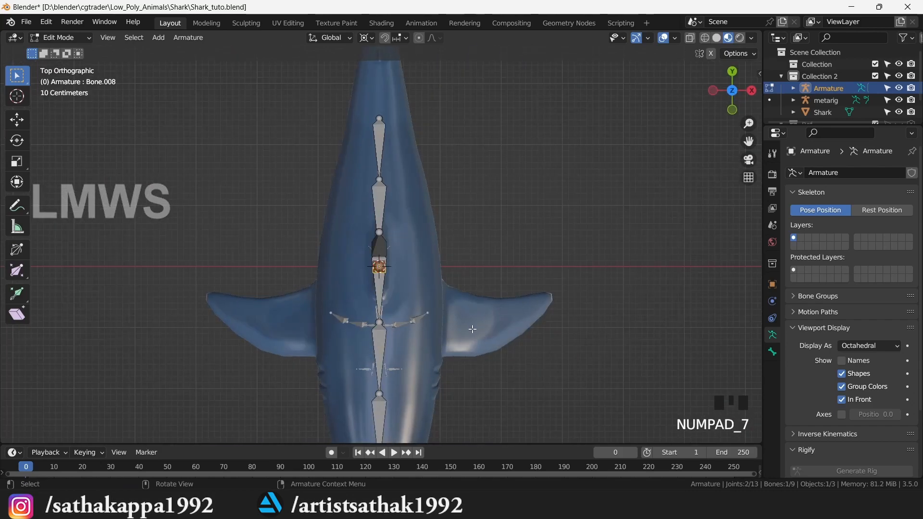
pyautogui.press('g')
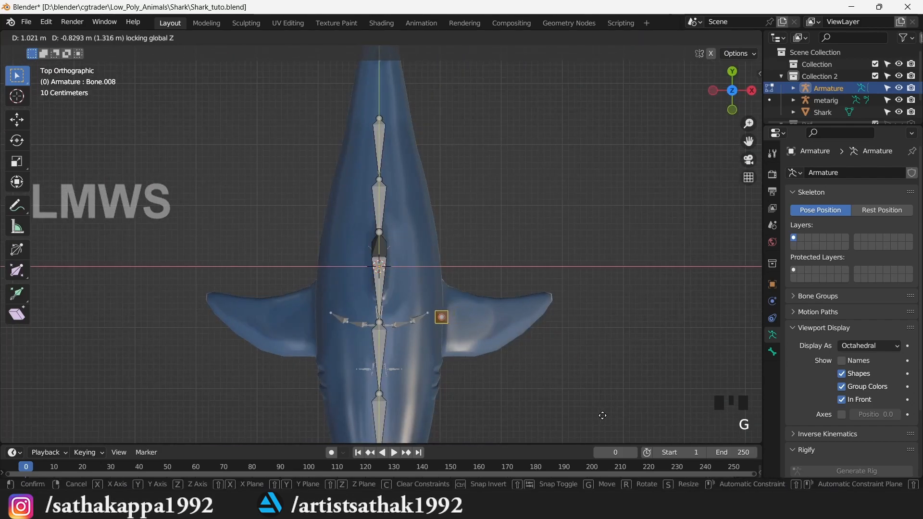
pyautogui.click(602, 415)
pyautogui.moveTo(484, 329); pyautogui.dragTo(483, 329, button='middle')
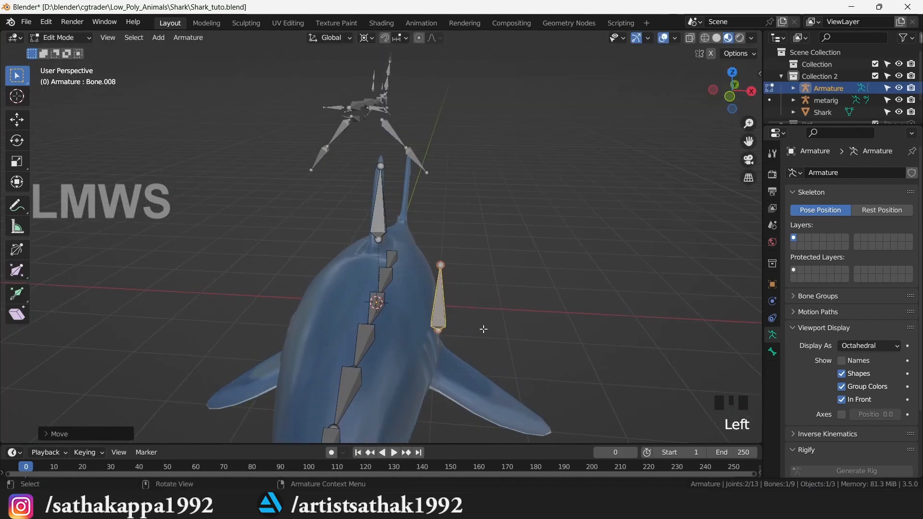
pyautogui.click(437, 331)
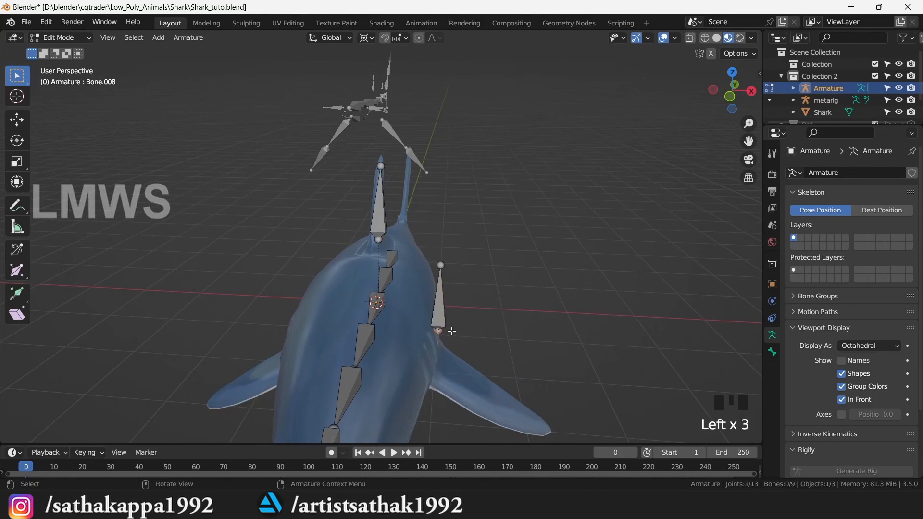
pyautogui.press('KP_1')
pyautogui.press('g')
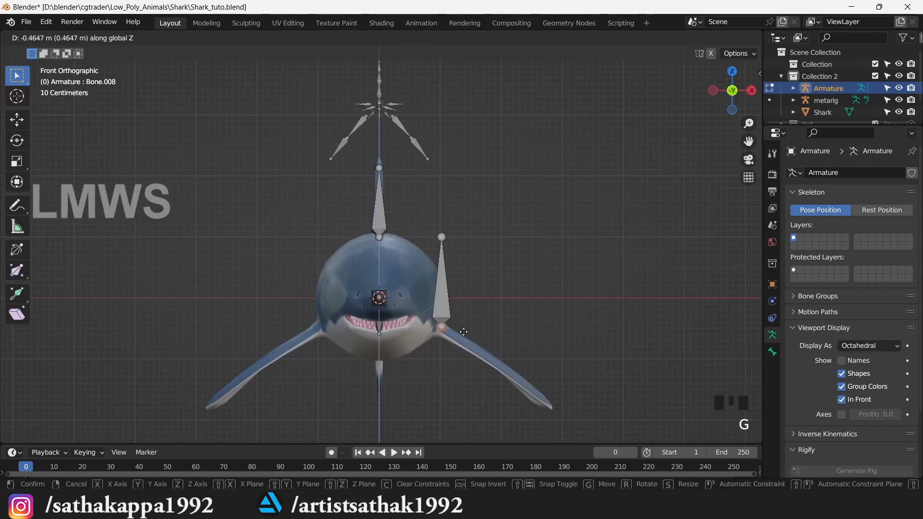
pyautogui.click(463, 331)
# - Snap the cursor to the bone's root and swing the bone down along the fin
pyautogui.click(443, 291)
pyautogui.click(442, 325)
pyautogui.hotkey('shift', 's')
pyautogui.click(468, 321)
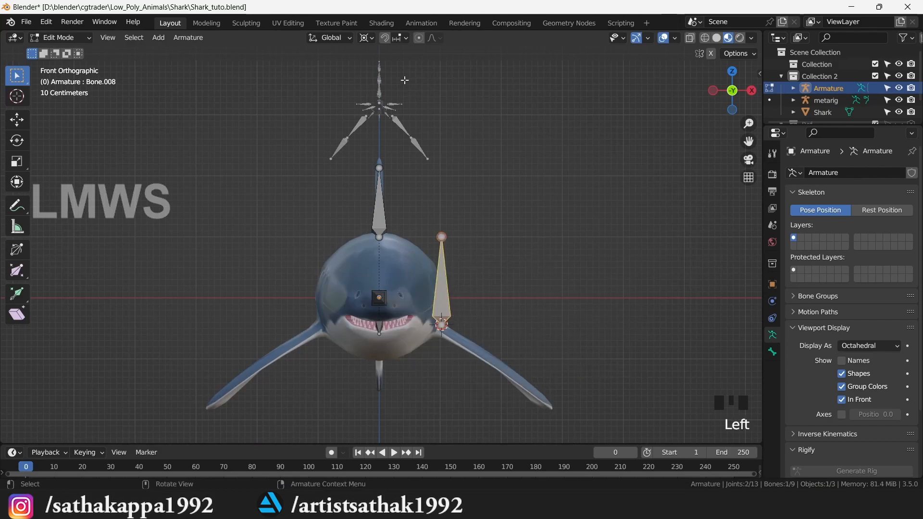
pyautogui.press('r')
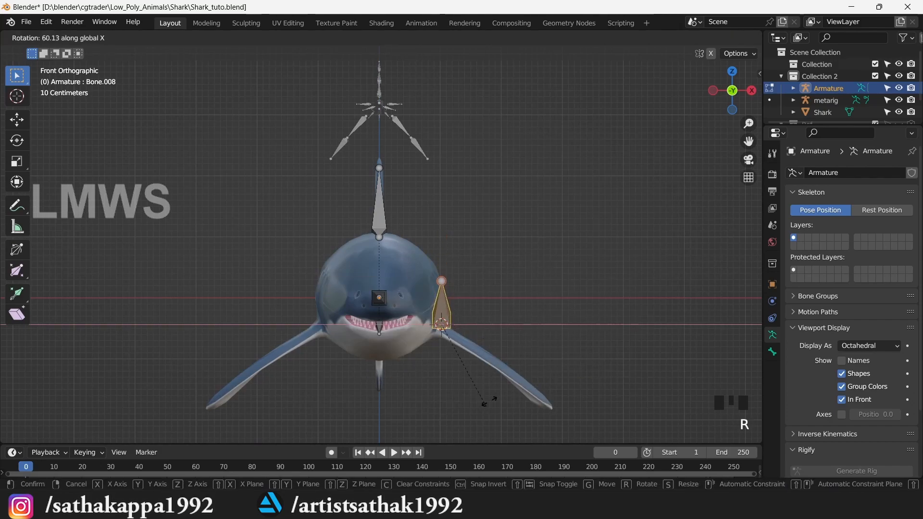
pyautogui.click(405, 380)
# - Place the fin bone's tip joint near the end of the fin
pyautogui.click(576, 381)
pyautogui.click(330, 39)
pyautogui.press('g')
pyautogui.hotkey('shift', 'x')
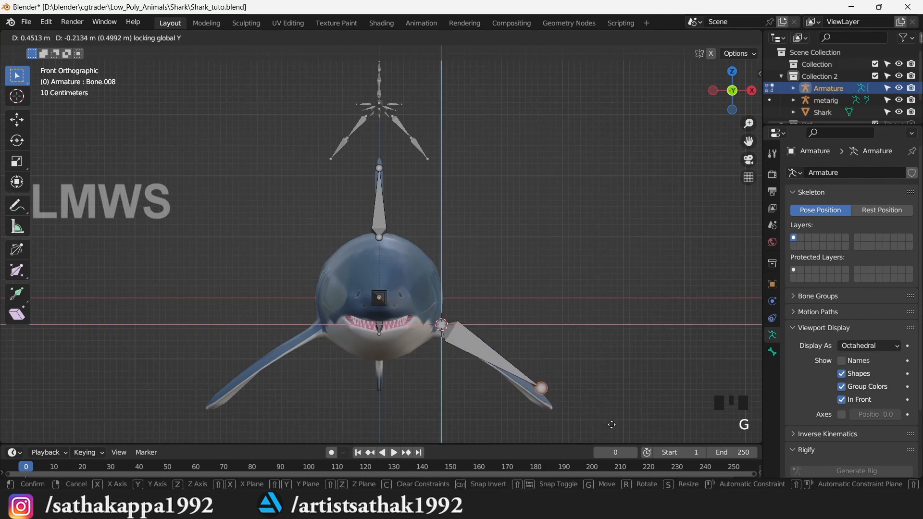
pyautogui.click(483, 360)
# - Subdivide the fin bone into two segments and save the file
pyautogui.click(483, 360)
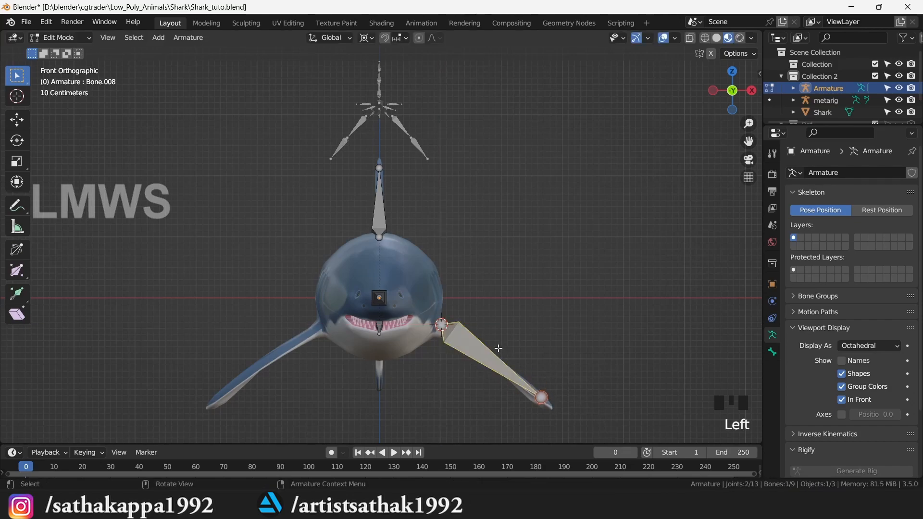
pyautogui.rightClick(478, 350)
pyautogui.click(455, 299)
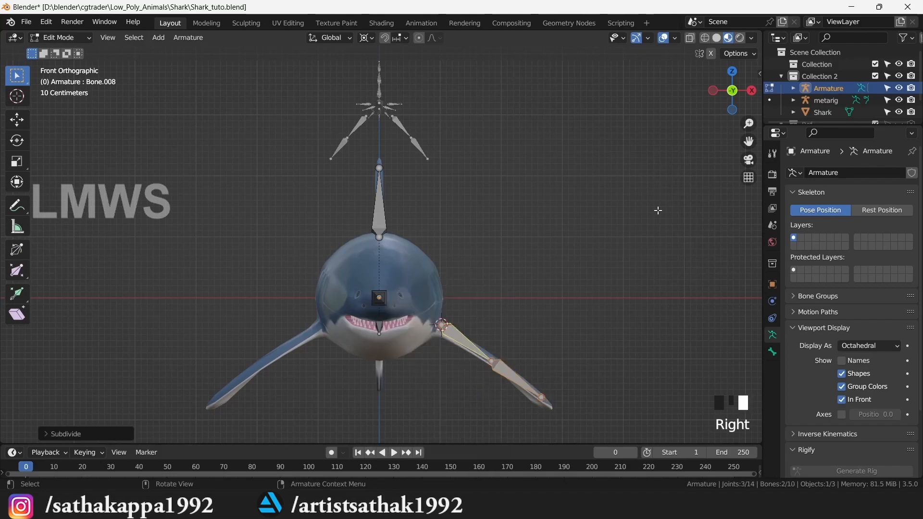
pyautogui.moveTo(735, 99); pyautogui.dragTo(714, 94)
pyautogui.scroll(-2, 567, 278)
pyautogui.scroll(2, 567, 278)
pyautogui.hotkey('ctrl', 's')
pyautogui.scroll(-2, 438, 340)
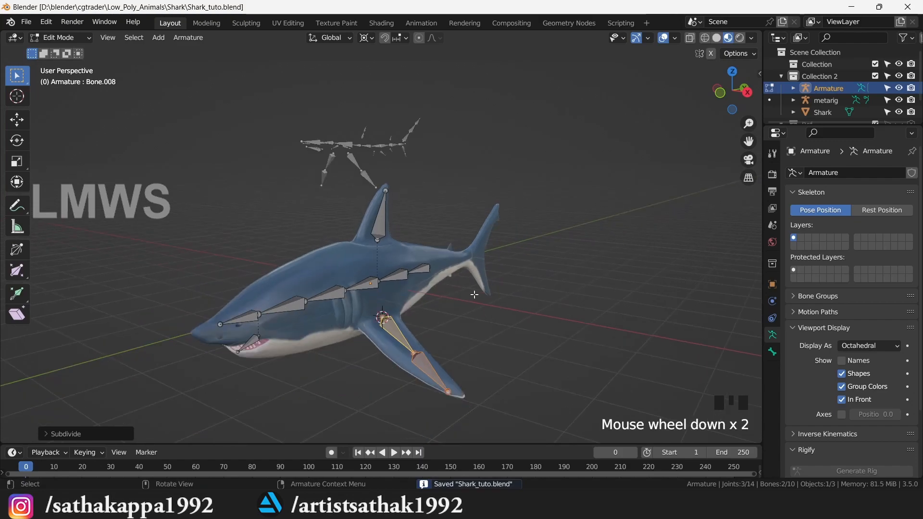
pyautogui.scroll(1, 458, 298)
pyautogui.moveTo(711, 93); pyautogui.dragTo(682, 94)
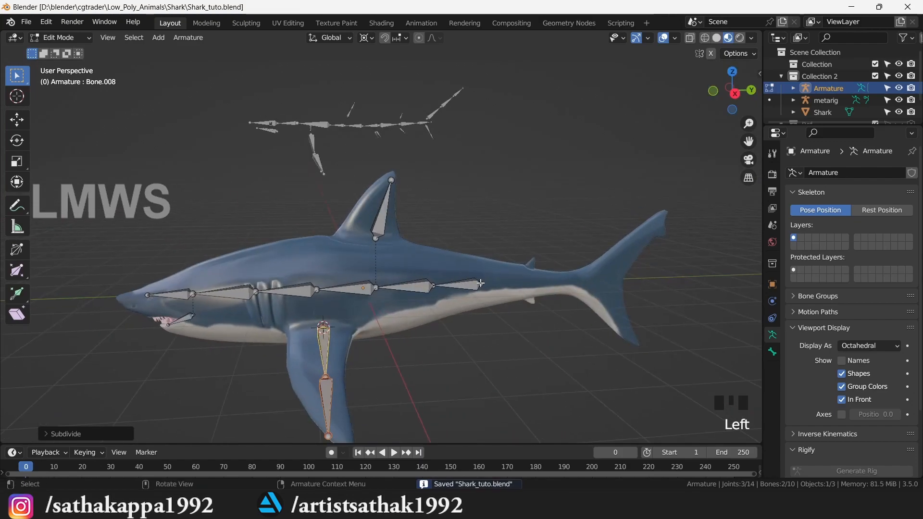
pyautogui.click(499, 283)
# - Extrude a bone toward the tail, subdivide it into two, and save
pyautogui.press('KP_3')
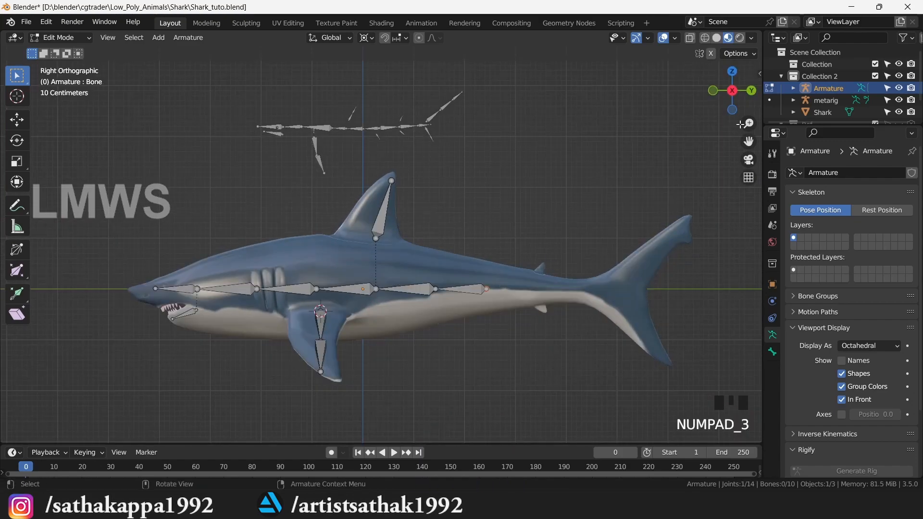
pyautogui.moveTo(748, 140); pyautogui.dragTo(721, 142)
pyautogui.scroll(2, 437, 298)
pyautogui.press('e')
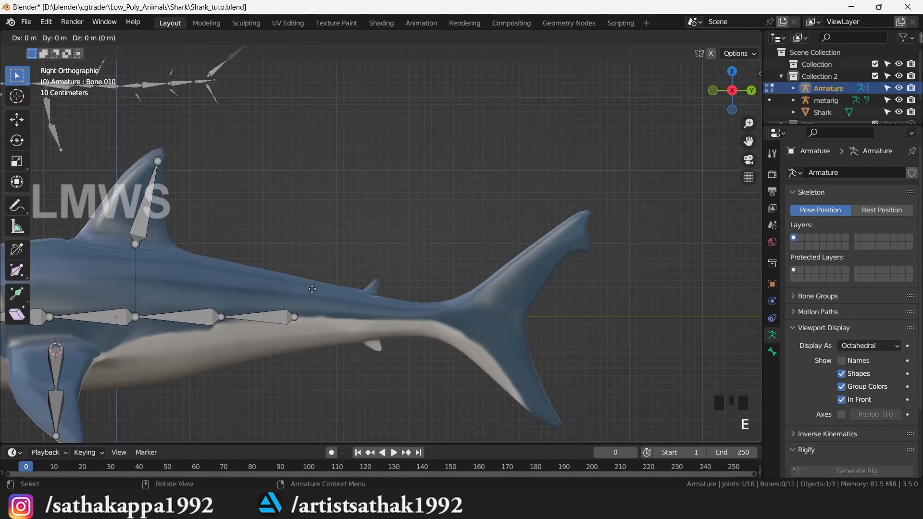
pyautogui.click(466, 320)
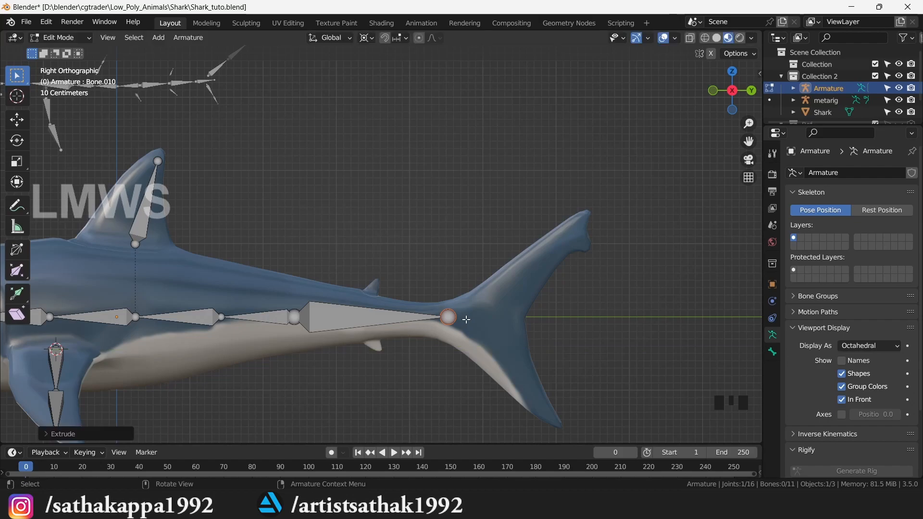
pyautogui.click(303, 312)
pyautogui.rightClick(303, 313)
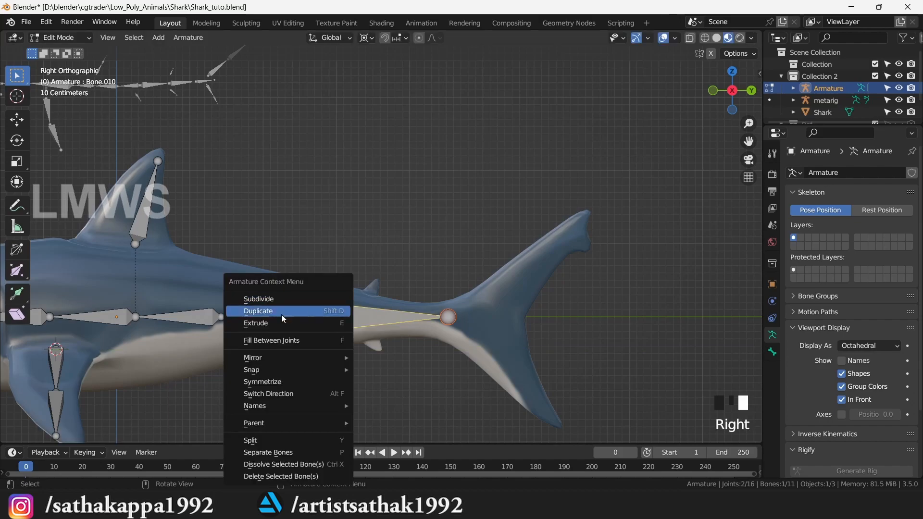
pyautogui.click(298, 301)
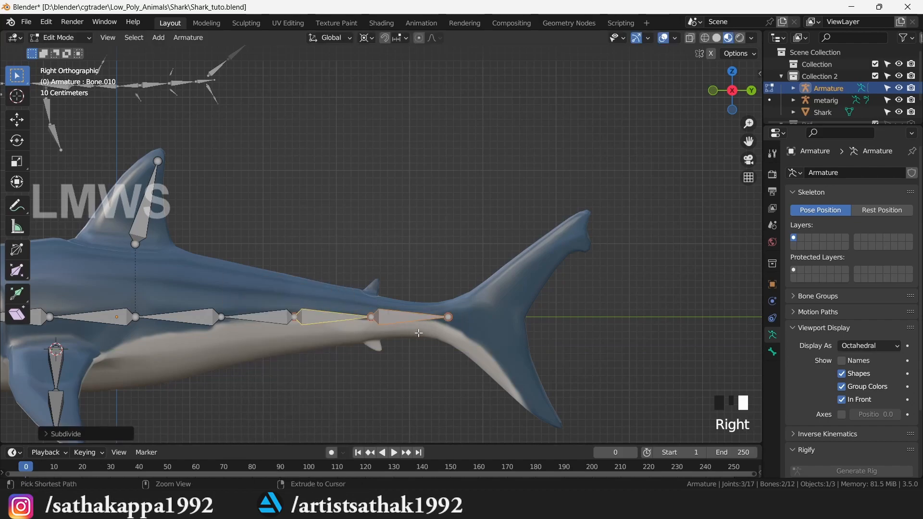
pyautogui.hotkey('ctrl', 's')
# - Extrude one more bone from the last tail joint into the tail fin's base
pyautogui.click(450, 318)
pyautogui.press('e')
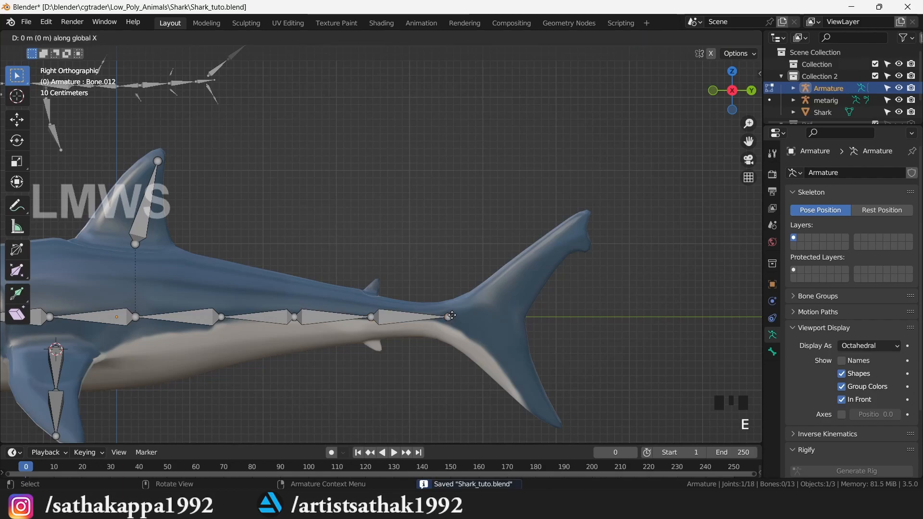
pyautogui.click(511, 322)
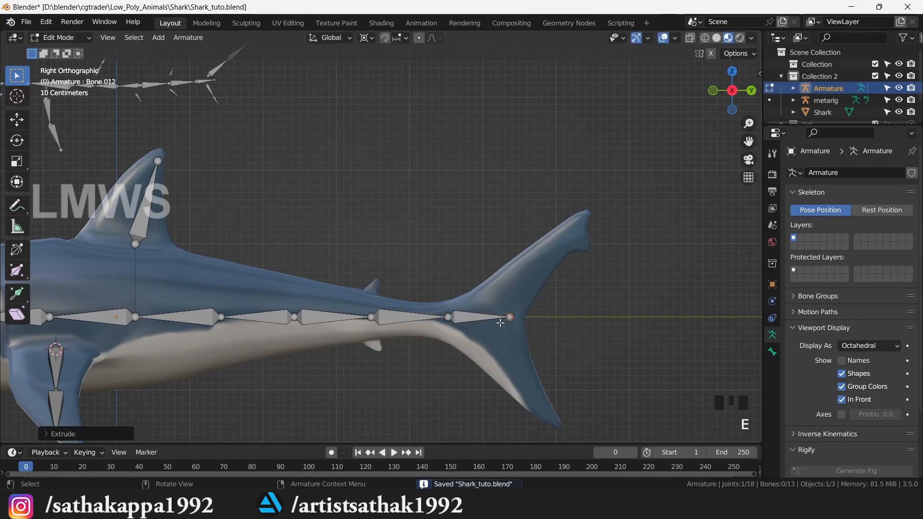
pyautogui.scroll(-2, 486, 328)
pyautogui.moveTo(748, 141); pyautogui.dragTo(899, 152)
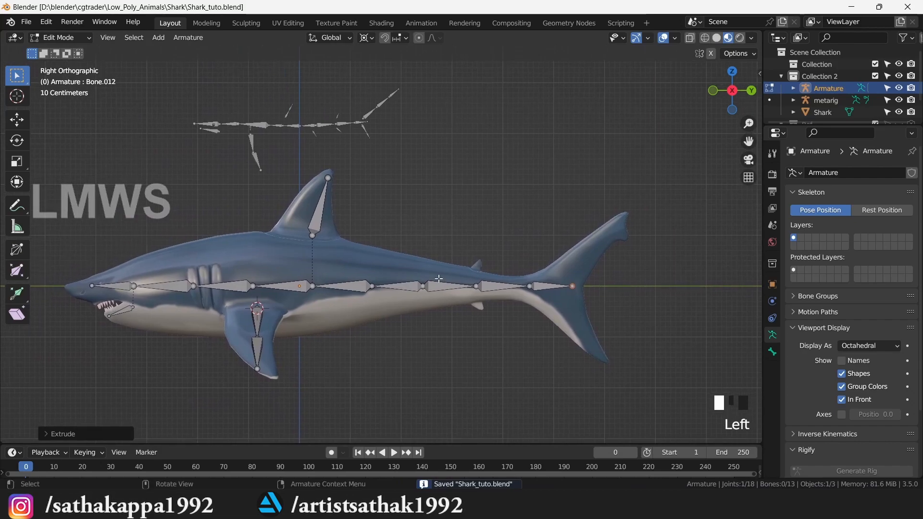
pyautogui.scroll(2, 318, 310)
pyautogui.scroll(-1, 319, 311)
# - Select the linked fin bones and test-move them, cancelling so they stay in place
pyautogui.moveTo(732, 92); pyautogui.dragTo(778, 58)
pyautogui.scroll(1, 362, 340)
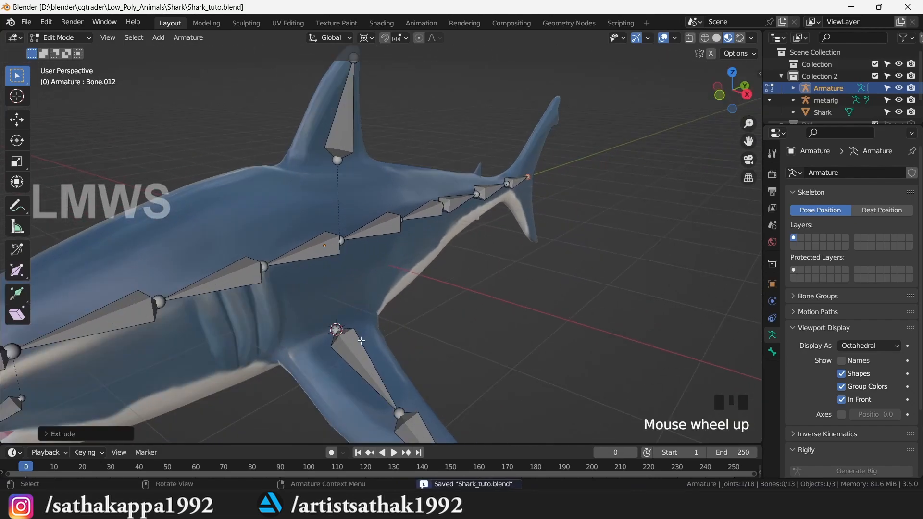
pyautogui.press('l')
pyautogui.scroll(-2, 373, 381)
pyautogui.press('g')
pyautogui.rightClick(380, 377)
pyautogui.click(457, 322)
# - Parent the pectoral fin bone to spine bone Bone.003 with Keep Offset
pyautogui.click(366, 320)
pyautogui.scroll(1, 366, 319)
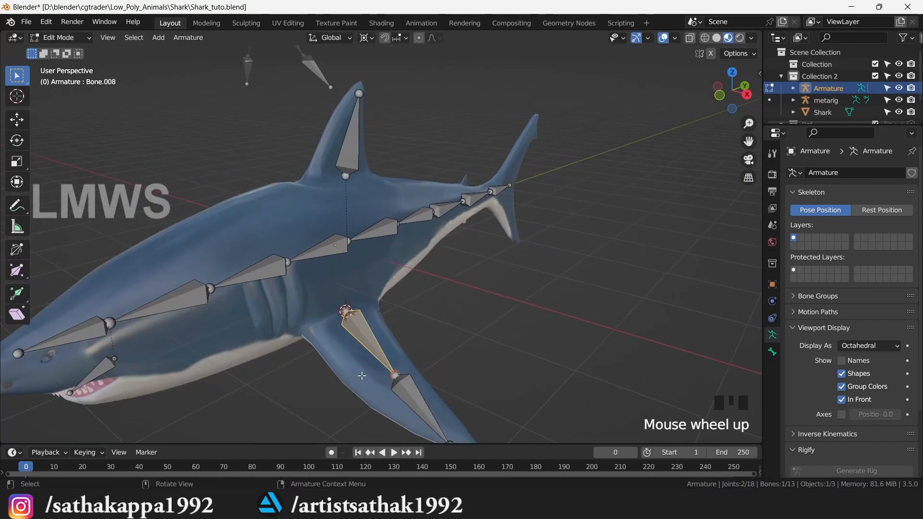
pyautogui.hotkey('ctrl', 's')
pyautogui.scroll(1, 365, 339)
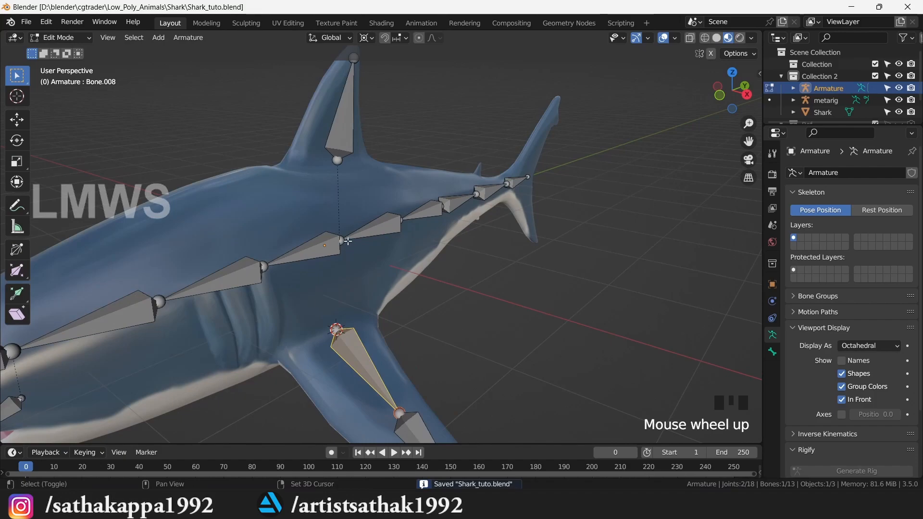
pyautogui.keyDown('shift'); pyautogui.click(321, 242); pyautogui.keyUp('shift')
pyautogui.hotkey('ctrl', 'p')
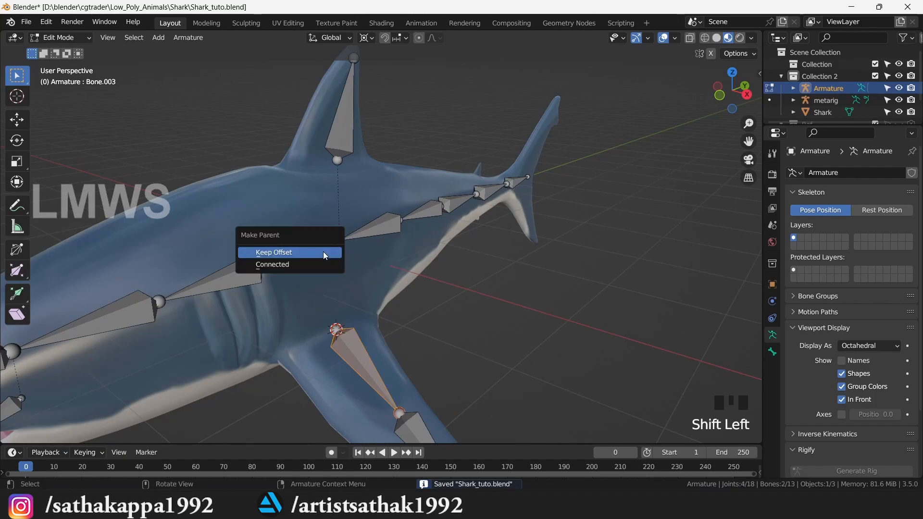
pyautogui.click(323, 252)
# - Reparent the fin bone to spine bone Bone.001 with Keep Offset and save
pyautogui.click(361, 228)
pyautogui.click(358, 371)
pyautogui.keyDown('shift'); pyautogui.click(373, 231); pyautogui.keyUp('shift')
pyautogui.hotkey('ctrl', 'p')
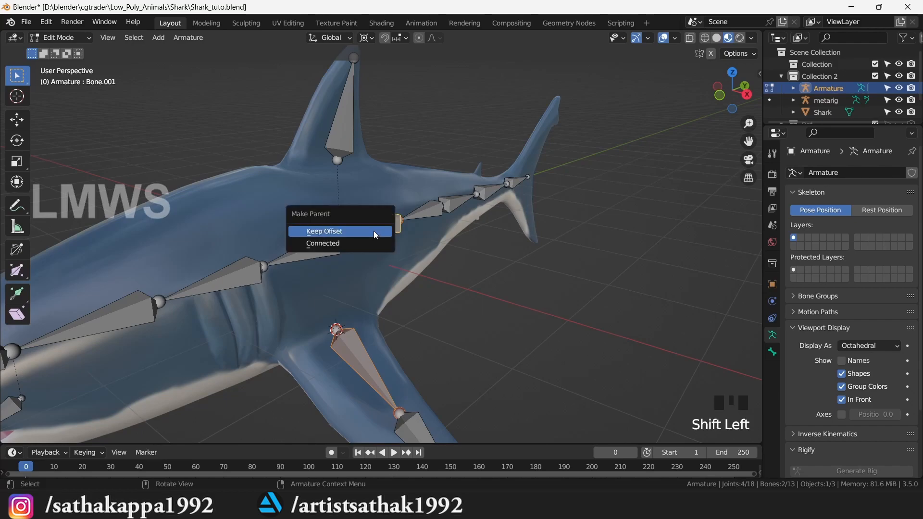
pyautogui.click(374, 231)
pyautogui.hotkey('ctrl', 's')
# - Select the fin bones Bone.008 and Bone.009 in top view
pyautogui.scroll(-5, 356, 352)
pyautogui.press('b')
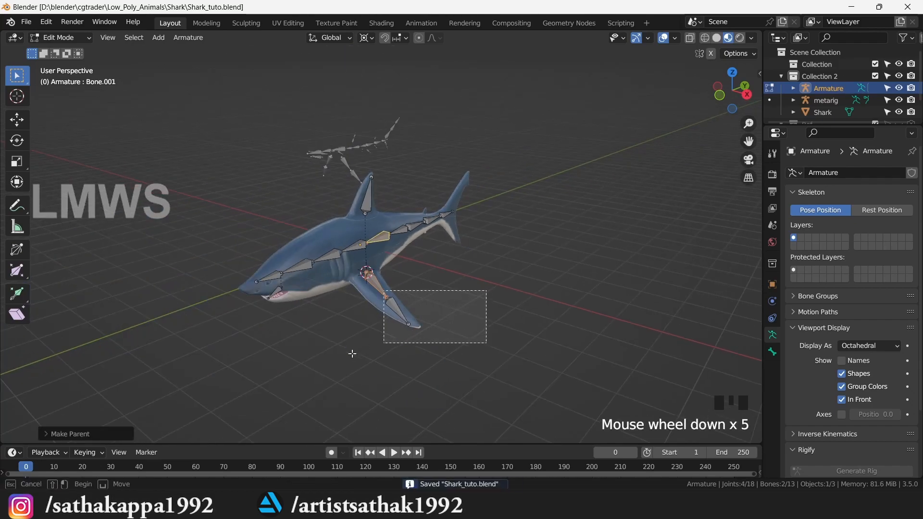
pyautogui.moveTo(393, 290); pyautogui.dragTo(487, 340)
pyautogui.keyDown('shift'); pyautogui.click(398, 317); pyautogui.keyUp('shift')
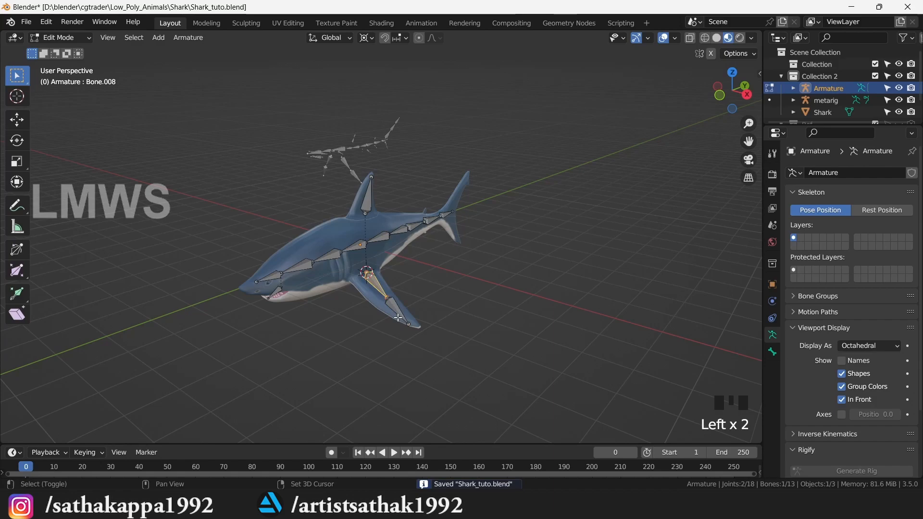
pyautogui.keyDown('shift'); pyautogui.click(398, 312); pyautogui.keyUp('shift')
pyautogui.press('KP_7')
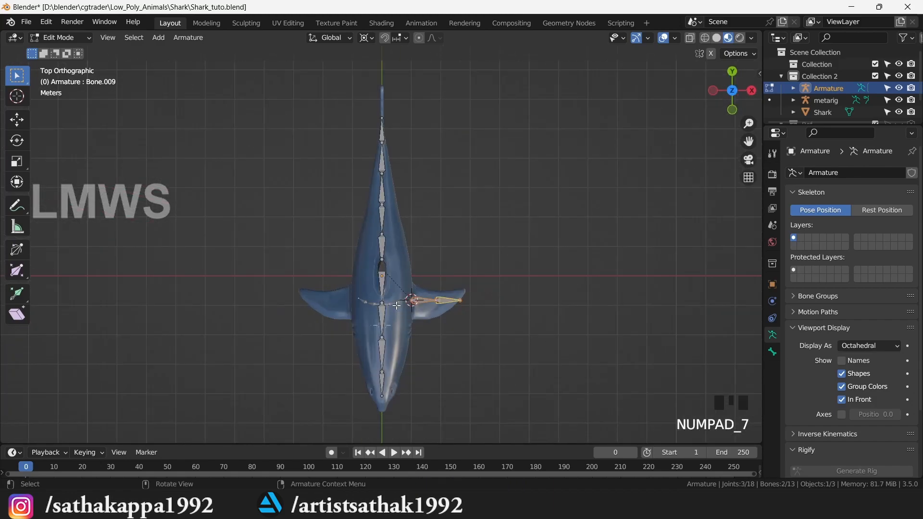
# - Mirror a duplicate of the fin bones across X (scale -1) around the world origin
pyautogui.scroll(2, 401, 49)
pyautogui.hotkey('shift', 's')
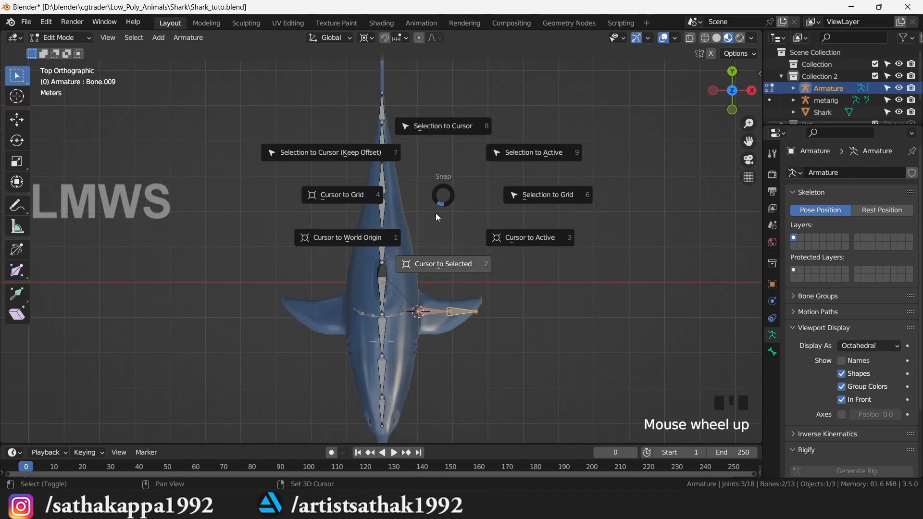
pyautogui.click(351, 237)
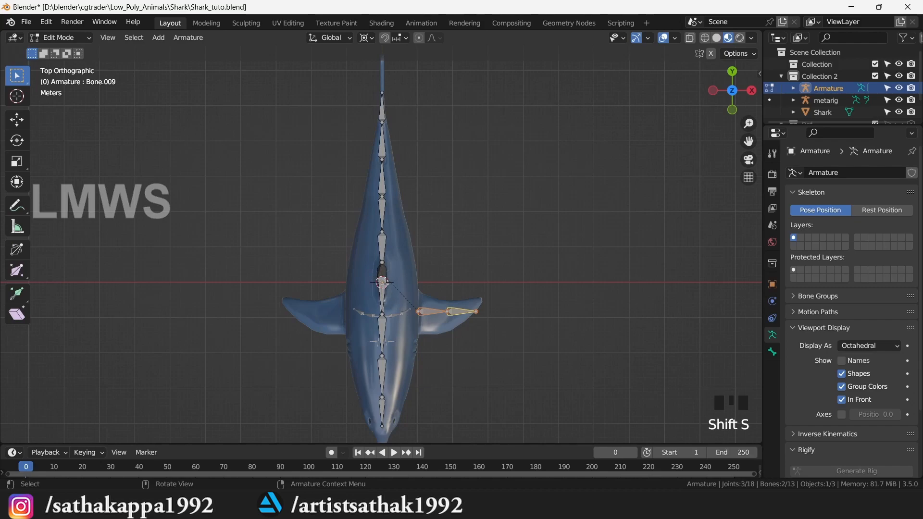
pyautogui.scroll(1, 383, 284)
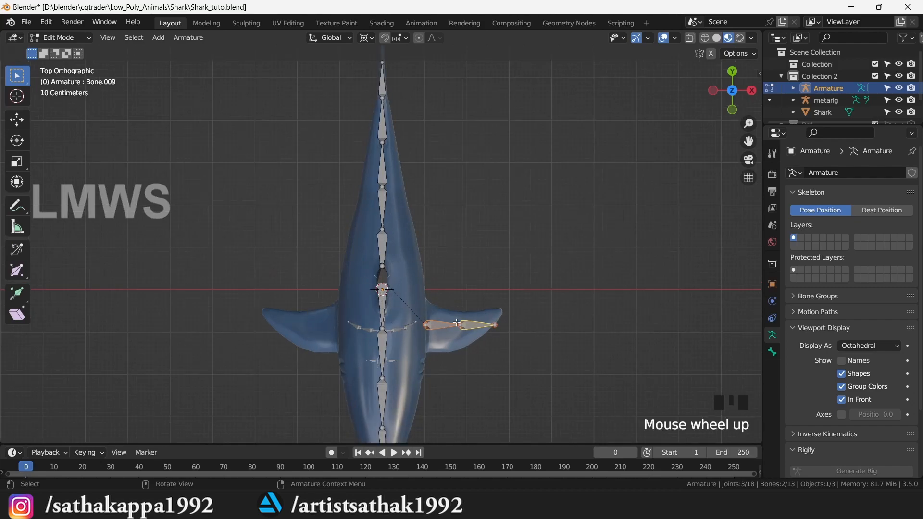
pyautogui.hotkey('shift', 'd')
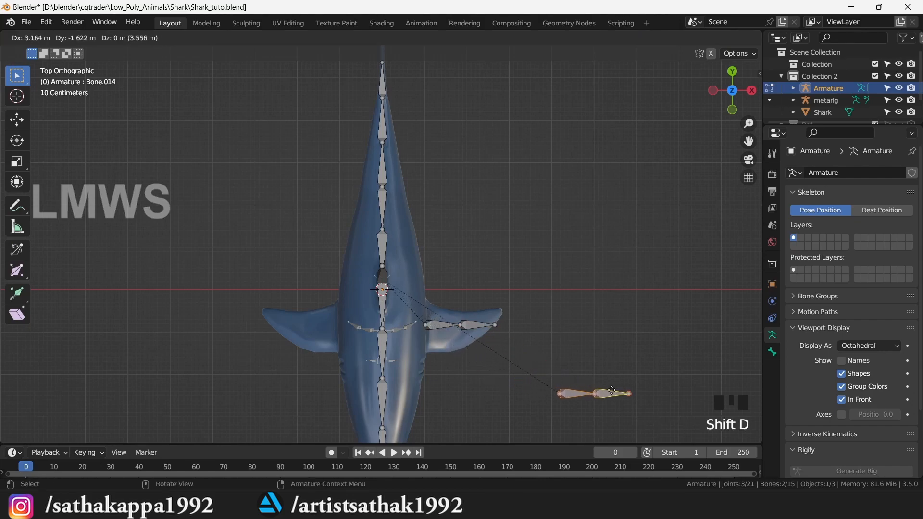
pyautogui.rightClick(619, 391)
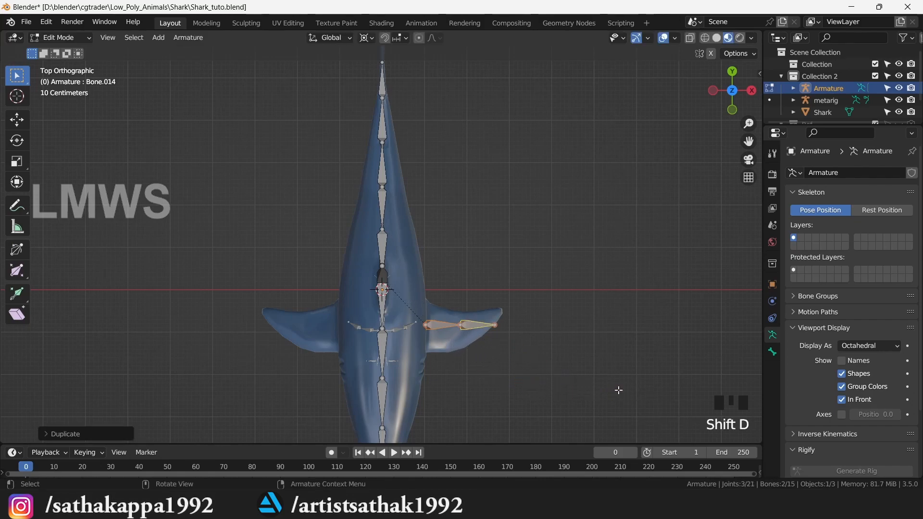
pyautogui.write('sx')
pyautogui.write('-1')
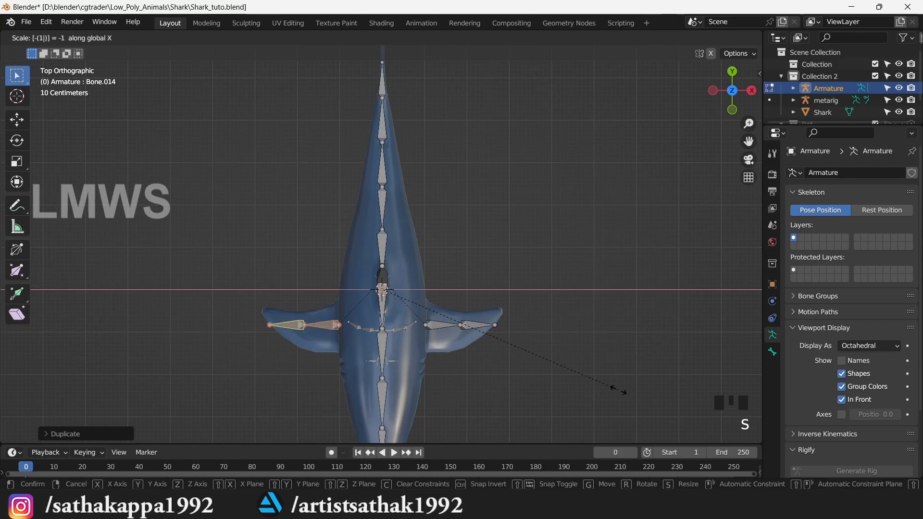
pyautogui.press('Return')
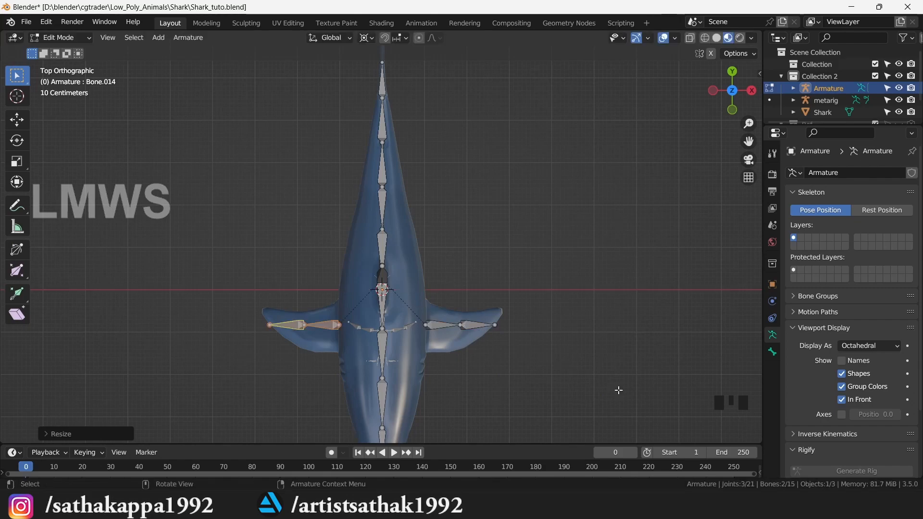
# - Move both fin tip joints along Y to align them, and save Shark_tuto.blend
pyautogui.scroll(1, 545, 358)
pyautogui.click(255, 341)
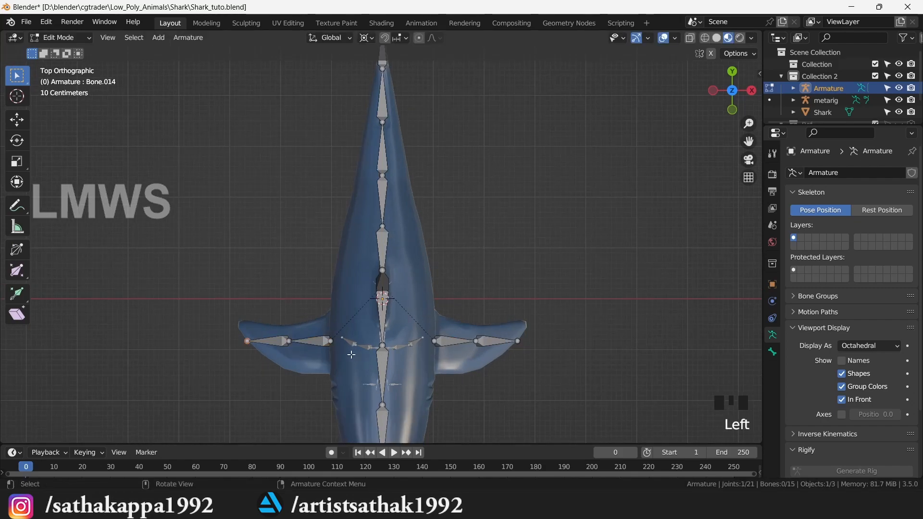
pyautogui.keyDown('shift'); pyautogui.click(515, 344); pyautogui.keyUp('shift')
pyautogui.press('g')
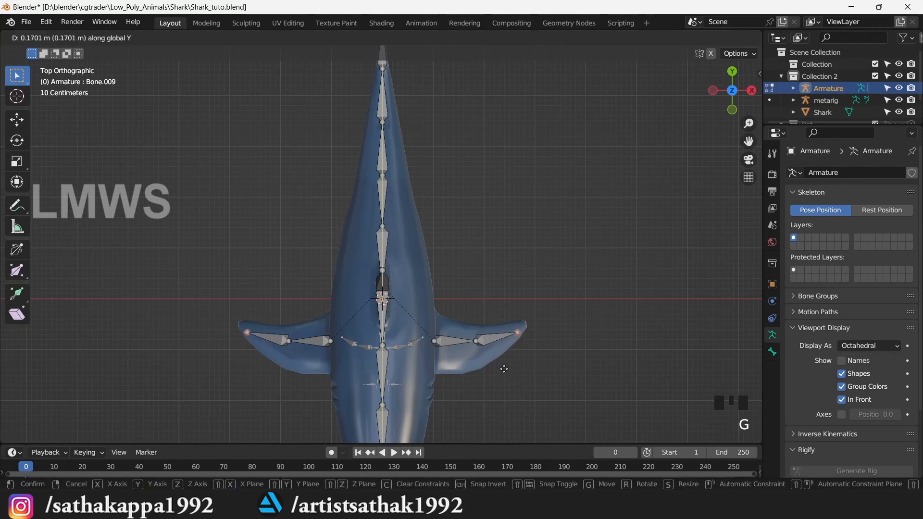
pyautogui.click(504, 366)
pyautogui.hotkey('ctrl', 's')
pyautogui.moveTo(732, 84); pyautogui.dragTo(759, 90)
pyautogui.hotkey('ctrl', 's')
pyautogui.moveTo(74, 37); pyautogui.dragTo(77, 54)
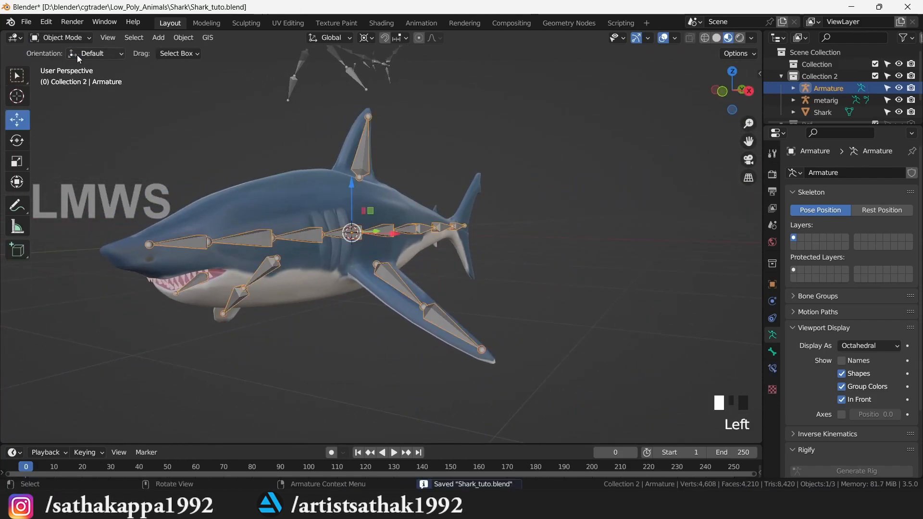
# - Delete the leftover metarig and save the shark file
pyautogui.click(346, 59)
pyautogui.press('x')
pyautogui.click(345, 59)
pyautogui.moveTo(732, 92); pyautogui.dragTo(716, 96)
pyautogui.hotkey('ctrl', 's')
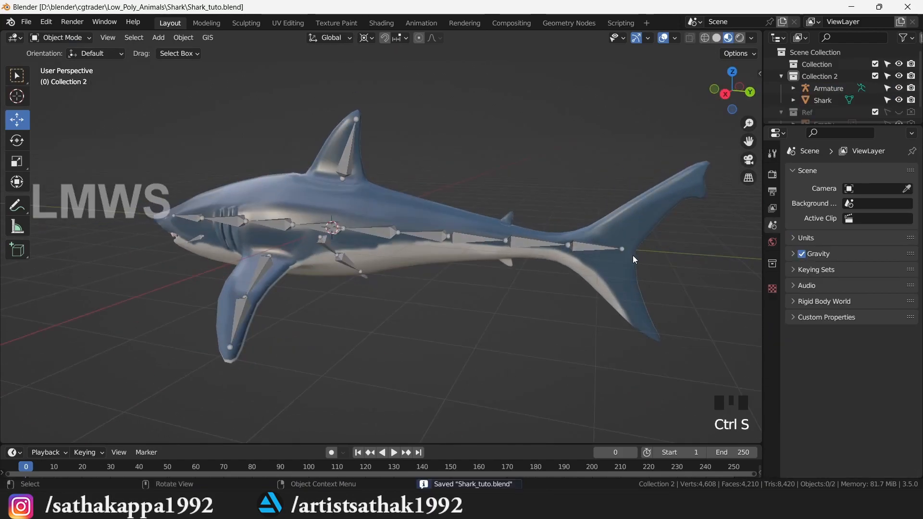
# - Check the shark from side and front views, then put the armature into Pose Mode
pyautogui.scroll(-2, 633, 255)
pyautogui.press('KP_3')
pyautogui.press('KP_1')
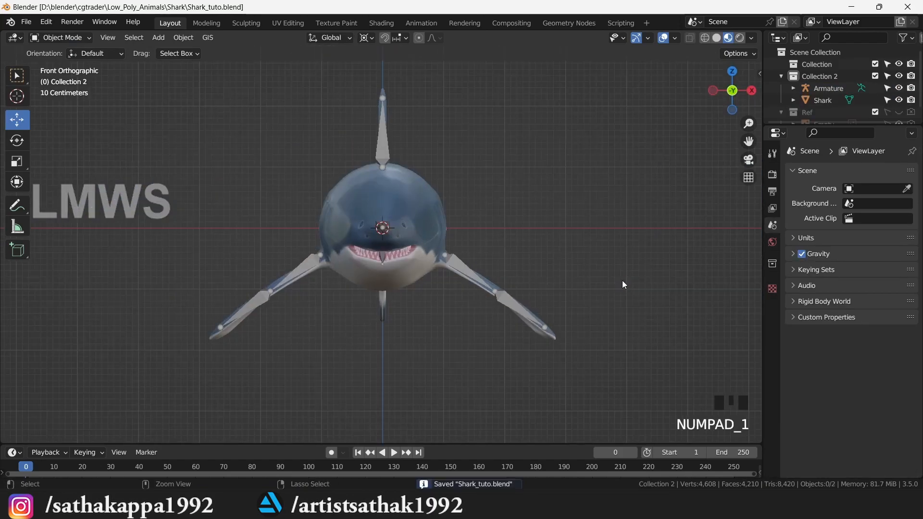
pyautogui.press('KP_3')
pyautogui.scroll(2, 615, 277)
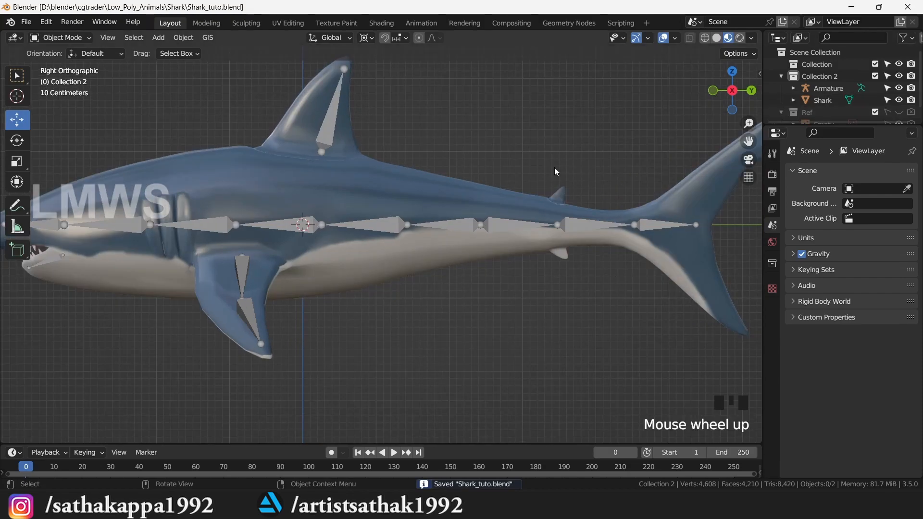
pyautogui.click(322, 128)
pyautogui.click(61, 38)
pyautogui.click(62, 78)
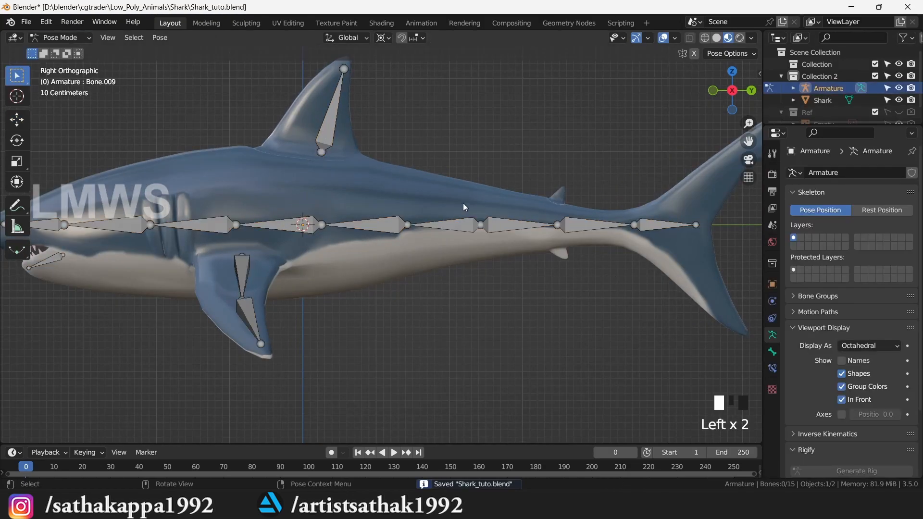
# - Inspect the dorsal fin bone Bone.007 and pectoral fin bone Bone.008, then save
pyautogui.click(317, 127)
pyautogui.click(65, 36)
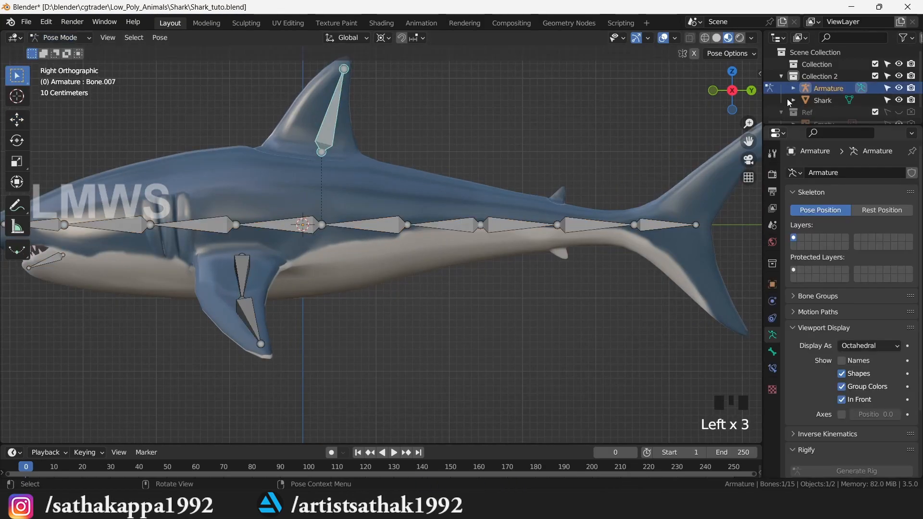
pyautogui.moveTo(728, 94); pyautogui.dragTo(736, 96)
pyautogui.moveTo(333, 134); pyautogui.dragTo(333, 135, button='middle')
pyautogui.click(282, 344)
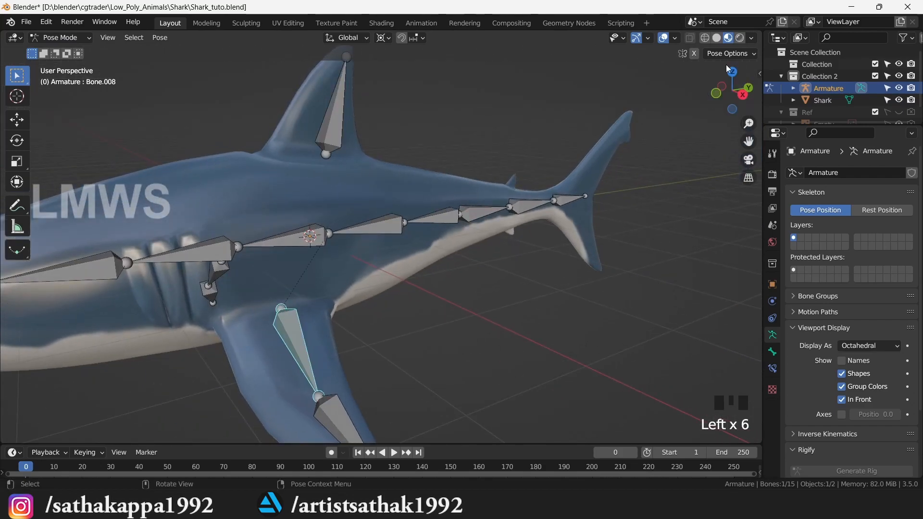
pyautogui.moveTo(713, 82); pyautogui.dragTo(726, 87)
pyautogui.hotkey('ctrl', 's')
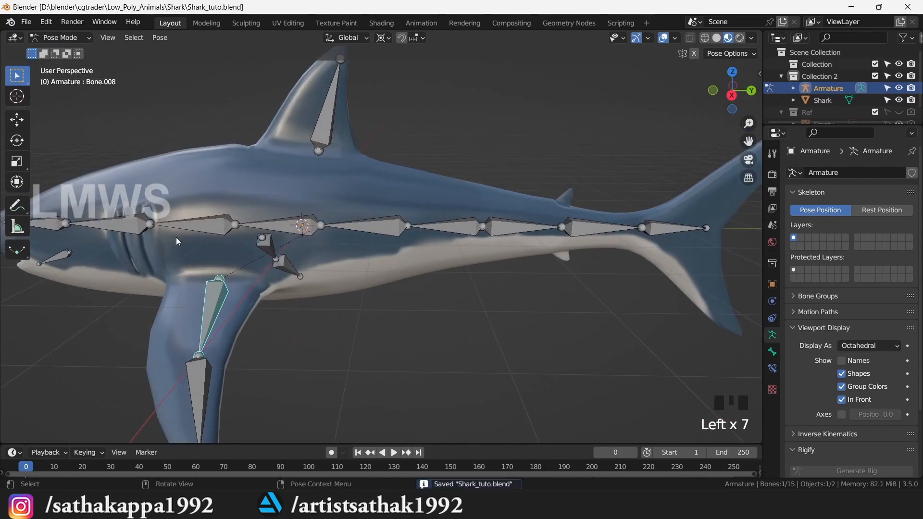
# - In Edit Mode, raise jaw bone Bone.006's tip slightly toward the jaw hinge and save
pyautogui.click(53, 256)
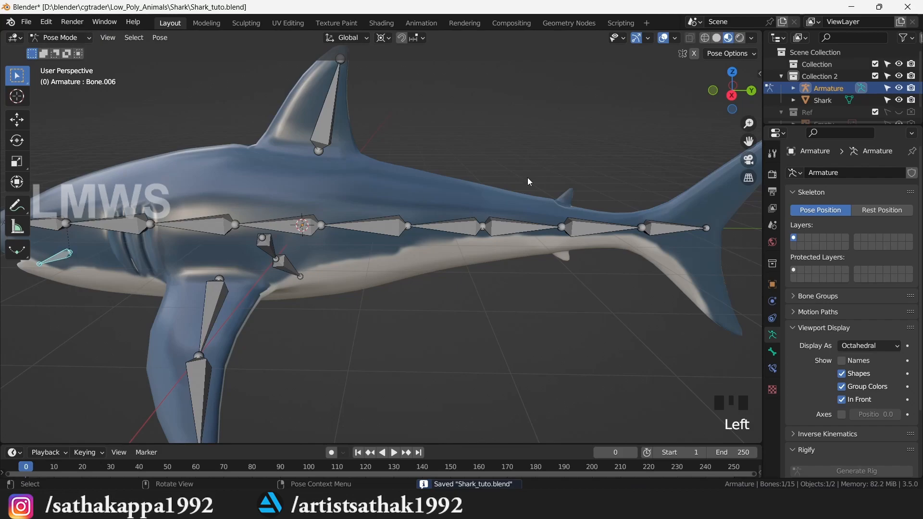
pyautogui.press('KP_3')
pyautogui.moveTo(748, 140); pyautogui.dragTo(759, 144)
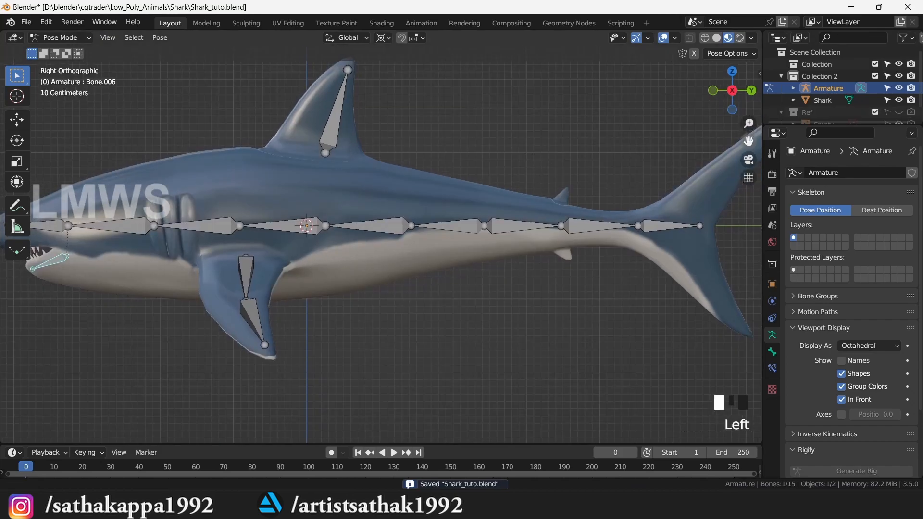
pyautogui.scroll(5, 297, 268)
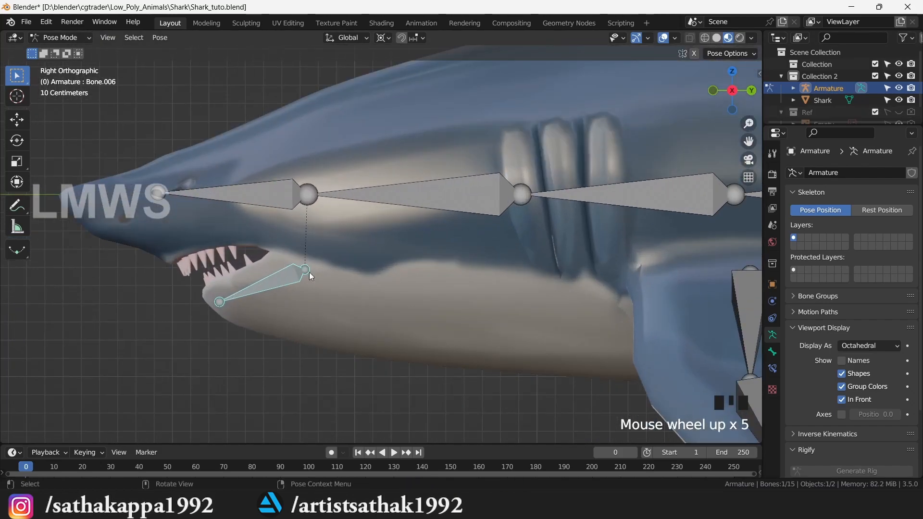
pyautogui.click(307, 269)
pyautogui.click(55, 40)
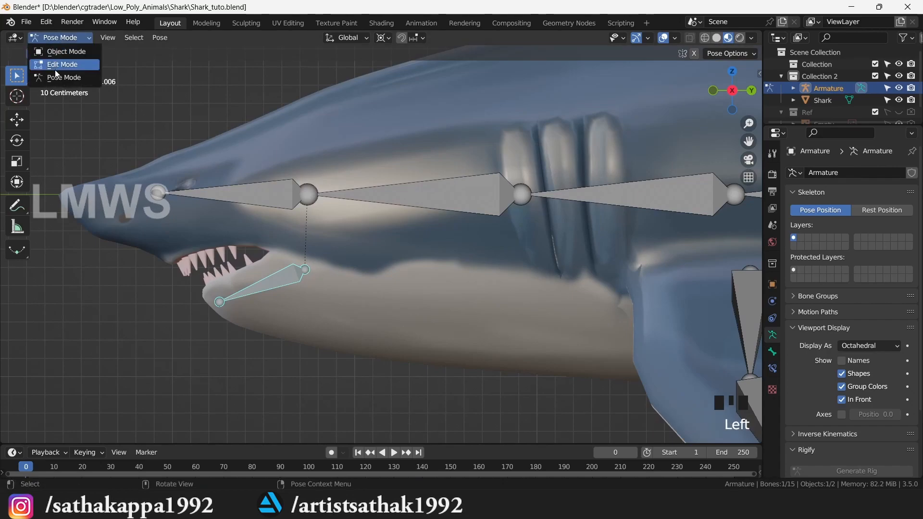
pyautogui.click(55, 71)
pyautogui.press('g')
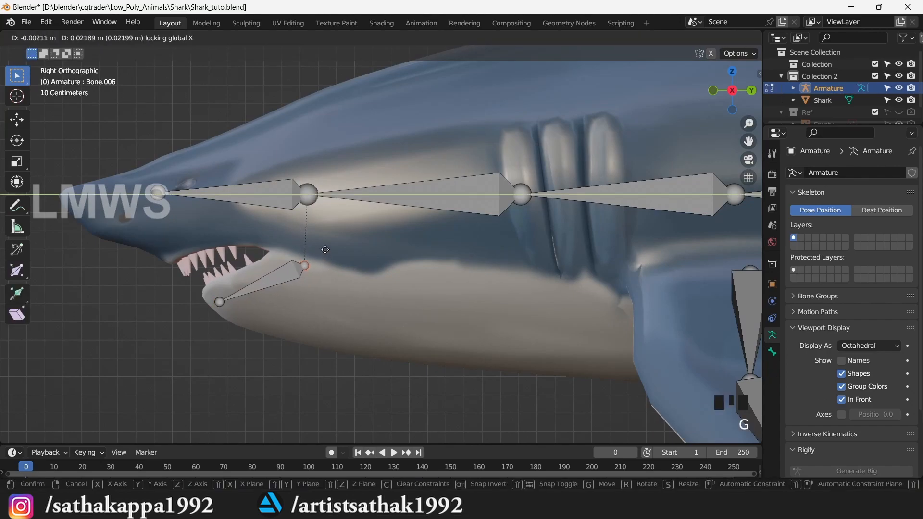
pyautogui.click(329, 249)
pyautogui.hotkey('ctrl', 's')
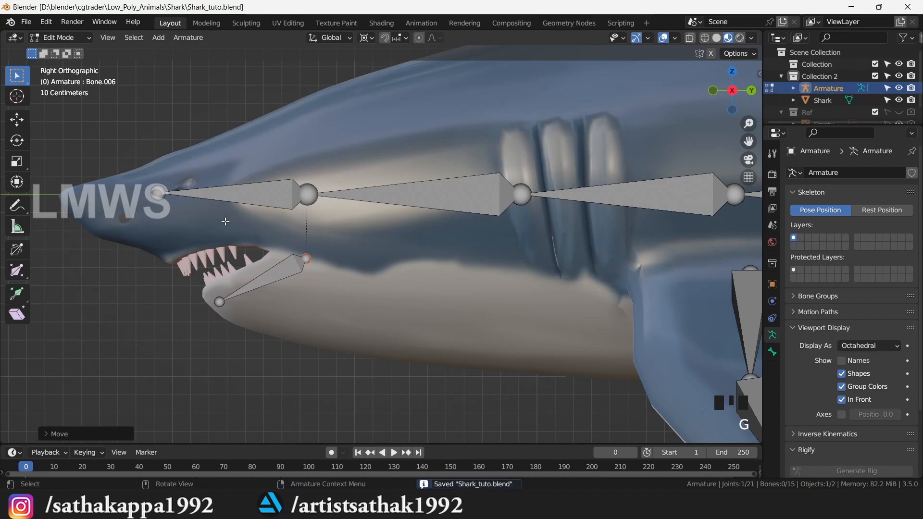
pyautogui.click(62, 42)
# - Return the armature to Object Mode, switch to solid shading and centre the shark
pyautogui.click(64, 34)
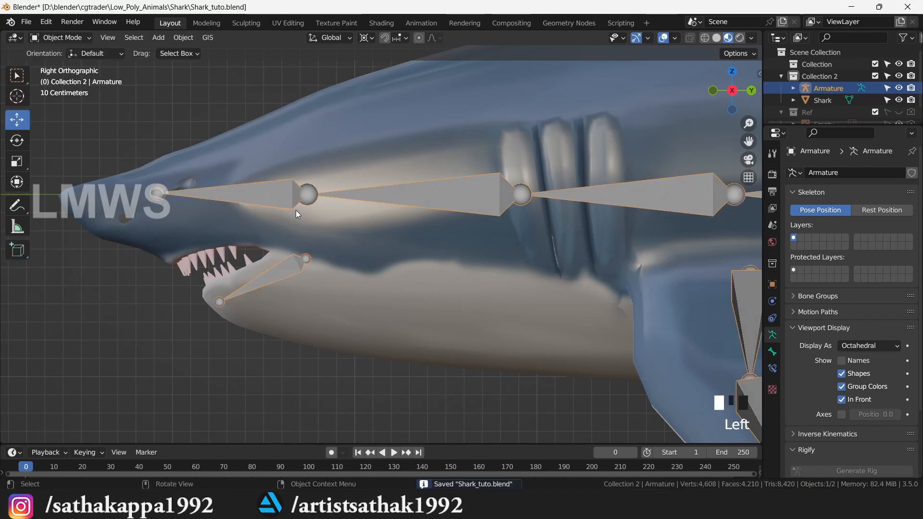
pyautogui.scroll(-6, 438, 230)
pyautogui.click(505, 180)
pyautogui.click(717, 38)
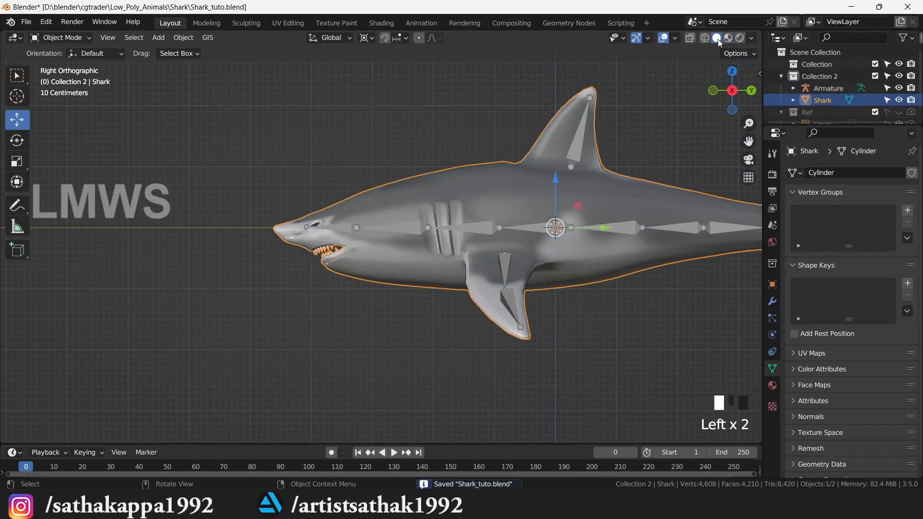
pyautogui.moveTo(748, 141); pyautogui.dragTo(655, 135)
pyautogui.hotkey('ctrl', 's')
pyautogui.moveTo(720, 99); pyautogui.dragTo(706, 103)
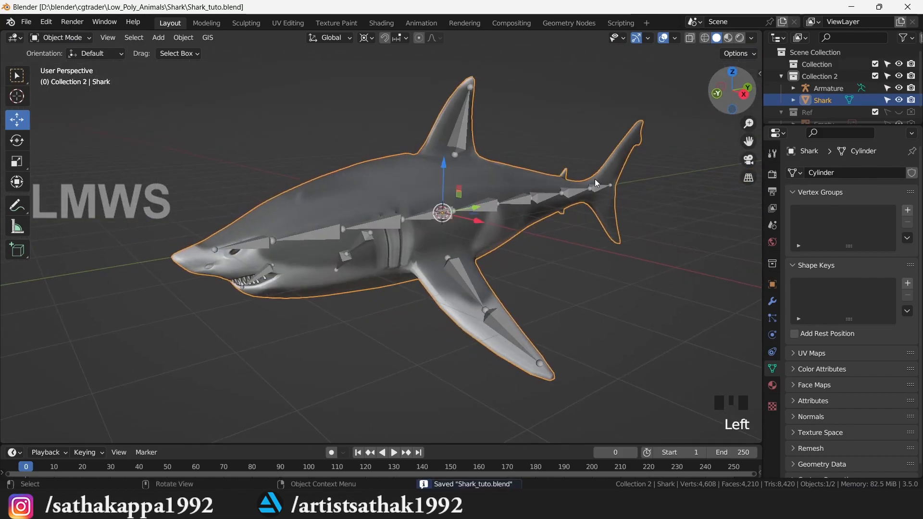
pyautogui.scroll(1, 415, 147)
# - Parent the shark mesh to the armature With Automatic Weights and save
pyautogui.click(415, 148)
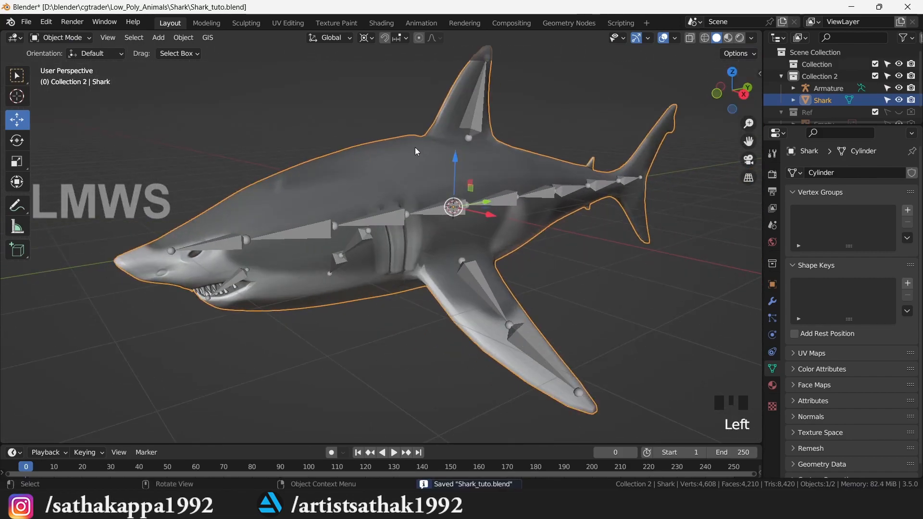
pyautogui.keyDown('shift'); pyautogui.click(477, 106); pyautogui.keyUp('shift')
pyautogui.hotkey('ctrl', 'p')
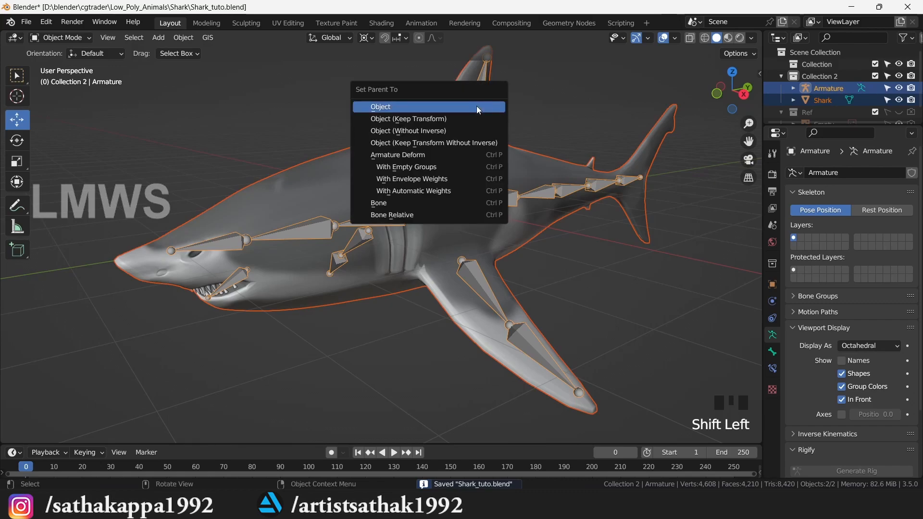
pyautogui.click(449, 192)
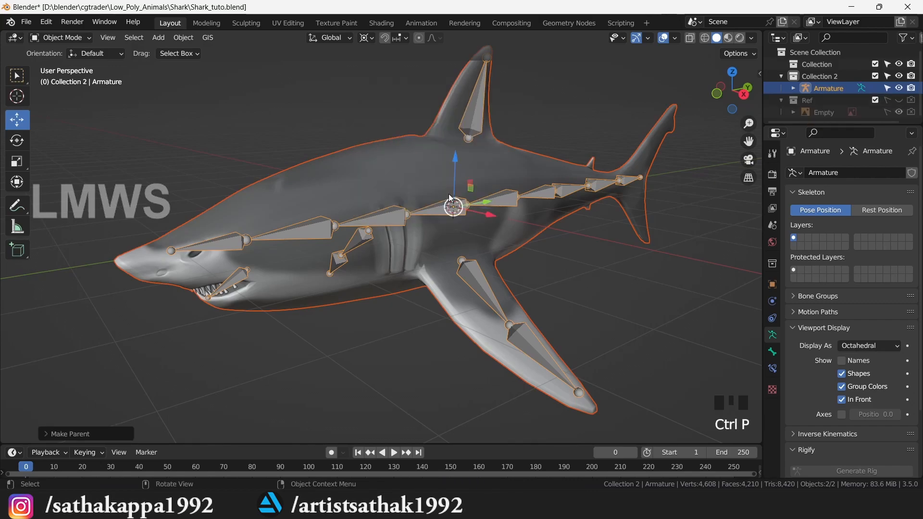
pyautogui.hotkey('ctrl', 's')
pyautogui.click(78, 39)
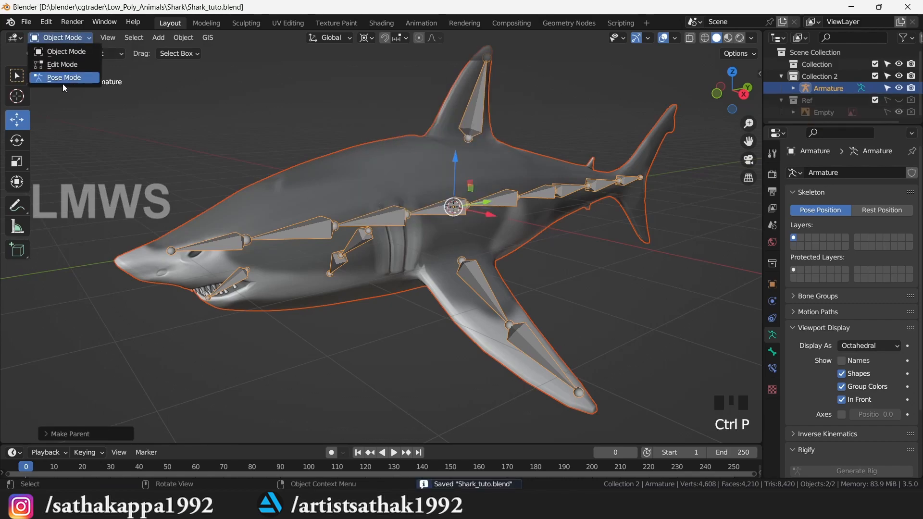
# - In Pose Mode, change the pivot point and test-rotate fin bone Bone.008 about X
pyautogui.click(60, 76)
pyautogui.click(493, 295)
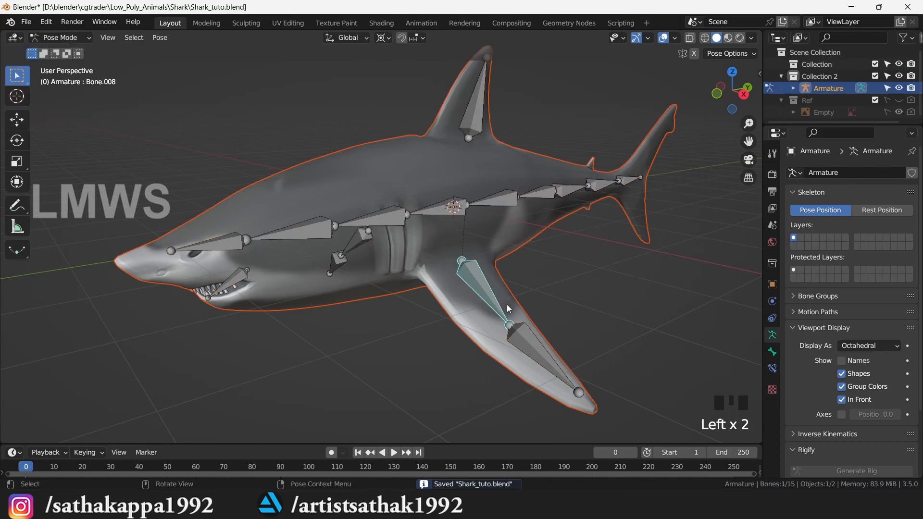
pyautogui.press('r')
pyautogui.rightClick(500, 309)
pyautogui.click(383, 37)
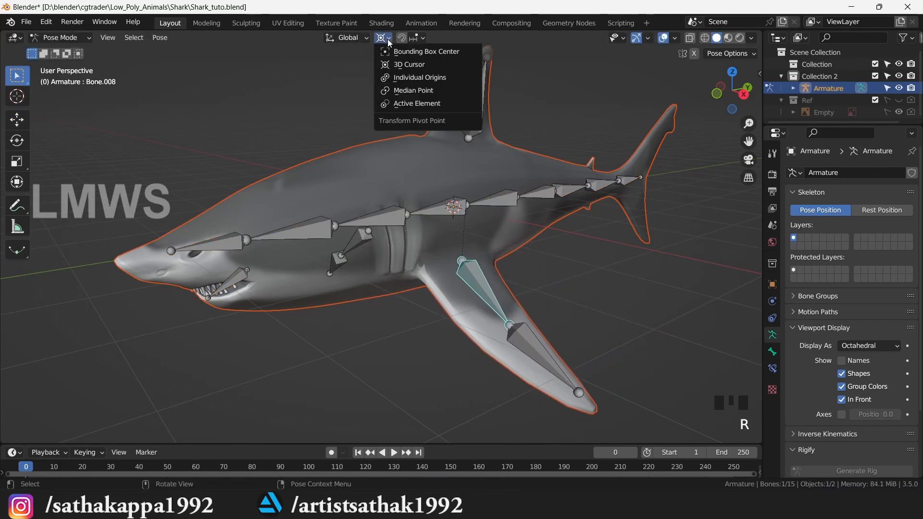
pyautogui.click(433, 91)
pyautogui.press('r')
pyautogui.press('x')
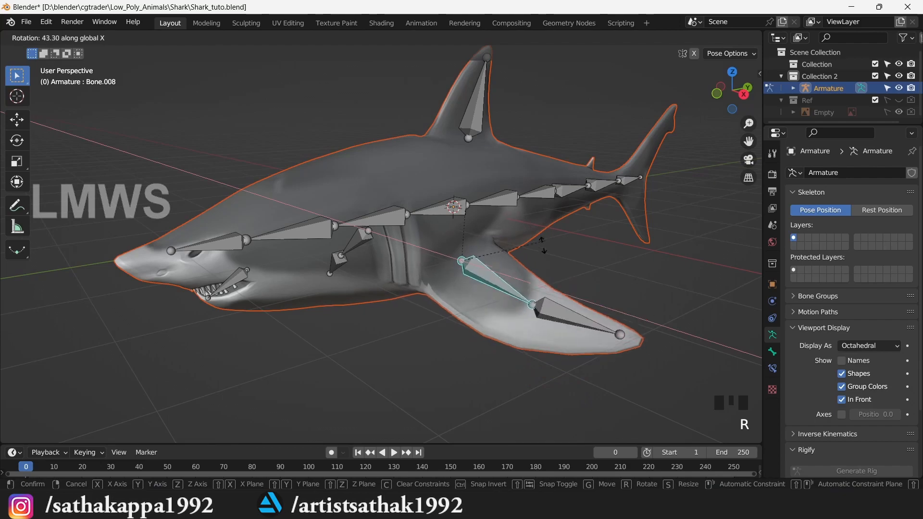
pyautogui.click(547, 275)
pyautogui.press('r')
pyautogui.press('x')
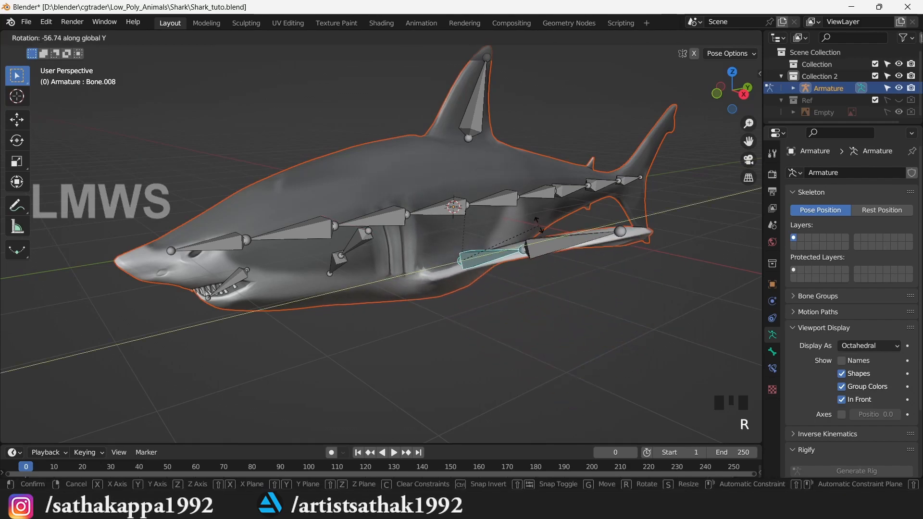
pyautogui.rightClick(544, 223)
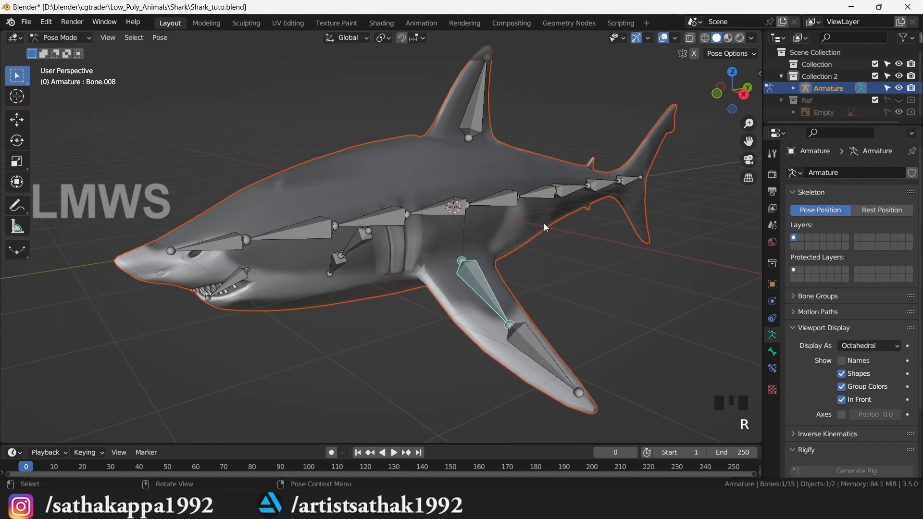
# - Test Z rotations on tail bones Bone.012 and Bone.011, cancelling each back to rest
pyautogui.click(625, 183)
pyautogui.press('r')
pyautogui.press('z')
pyautogui.rightClick(650, 191)
pyautogui.click(611, 184)
pyautogui.press('r')
pyautogui.press('z')
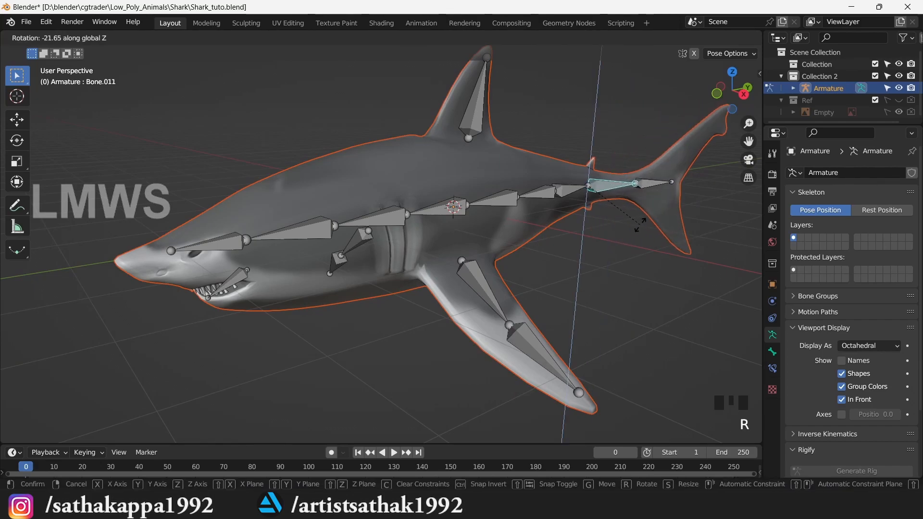
pyautogui.rightClick(643, 186)
# - From the right side view, rotate the jaw bone about X to test opening the mouth
pyautogui.press('KP_3')
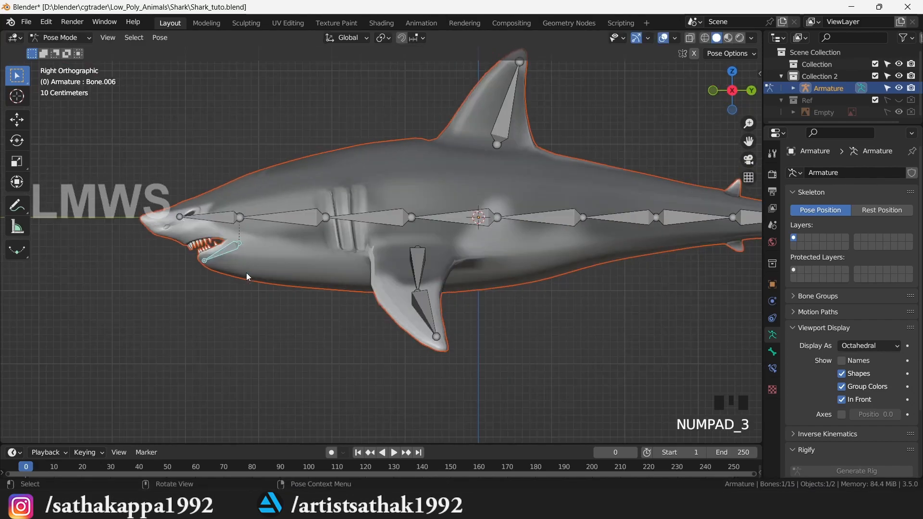
pyautogui.scroll(2, 194, 252)
pyautogui.press('r')
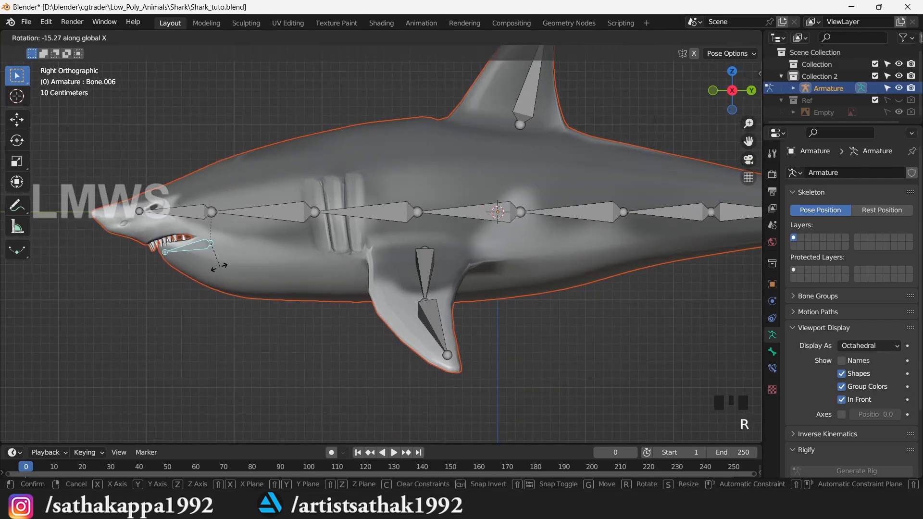
pyautogui.rightClick(227, 260)
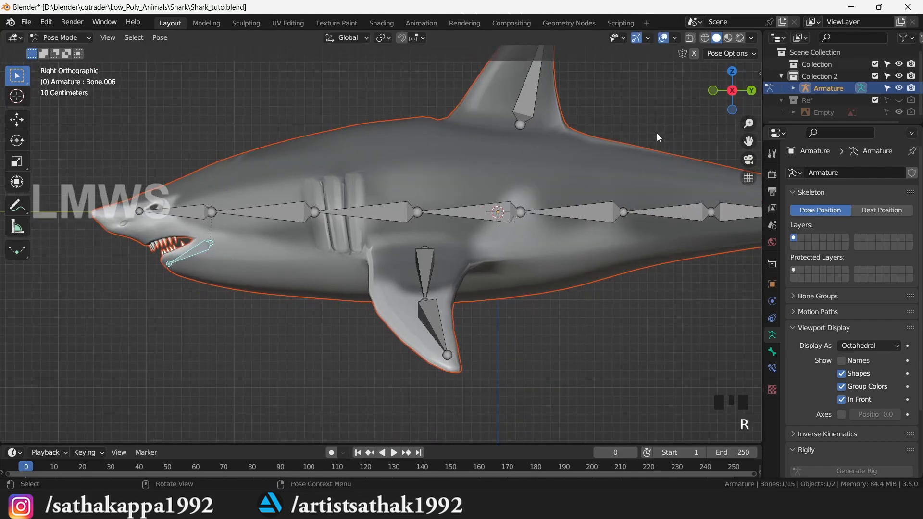
pyautogui.moveTo(743, 141); pyautogui.dragTo(853, 130)
pyautogui.scroll(7, 431, 265)
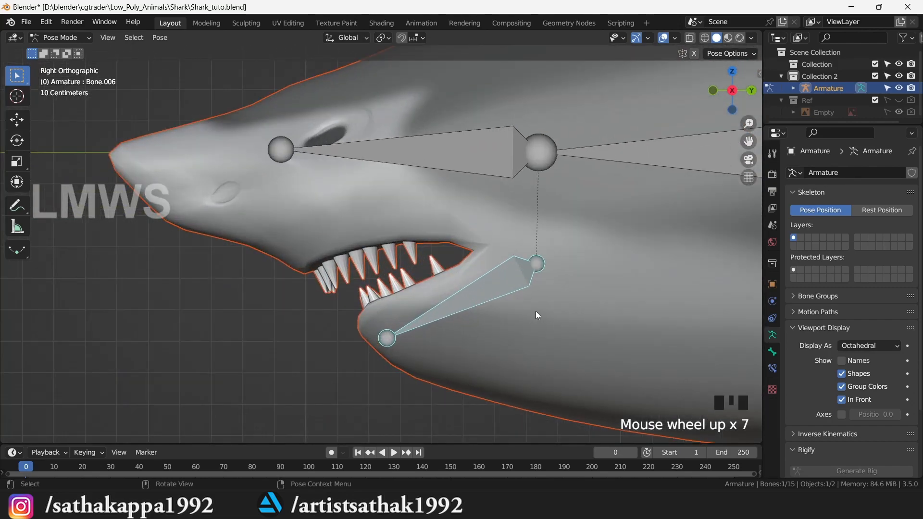
pyautogui.press('r')
pyautogui.press('x')
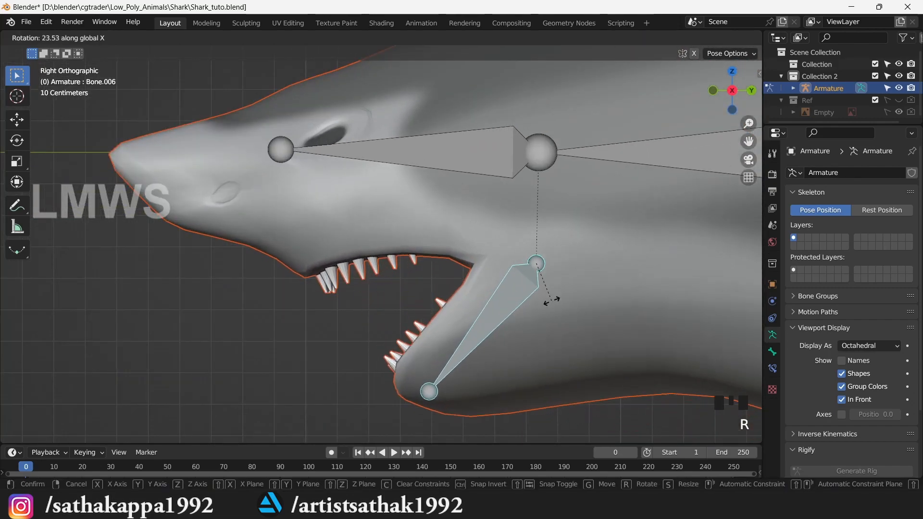
pyautogui.click(538, 308)
pyautogui.scroll(1, 579, 308)
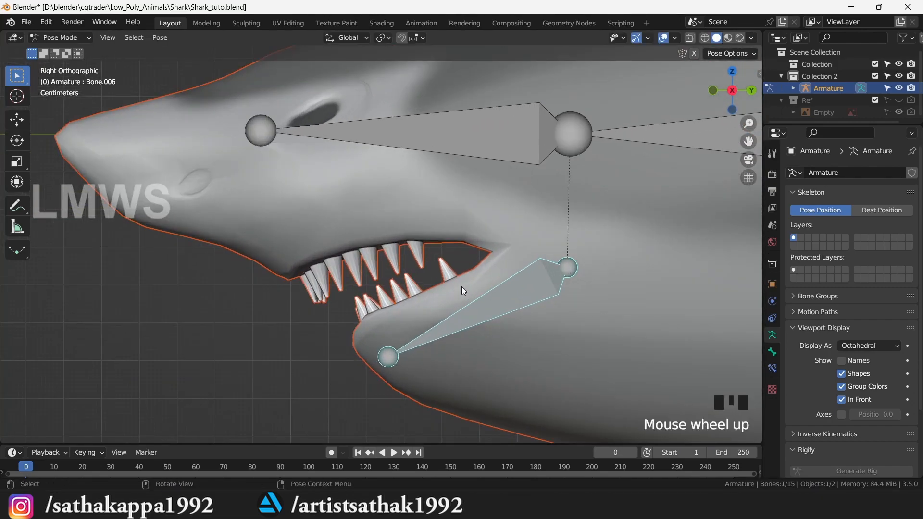
# - Return to Object Mode and select the shark mesh
pyautogui.click(62, 37)
pyautogui.click(60, 51)
pyautogui.scroll(-2, 598, 266)
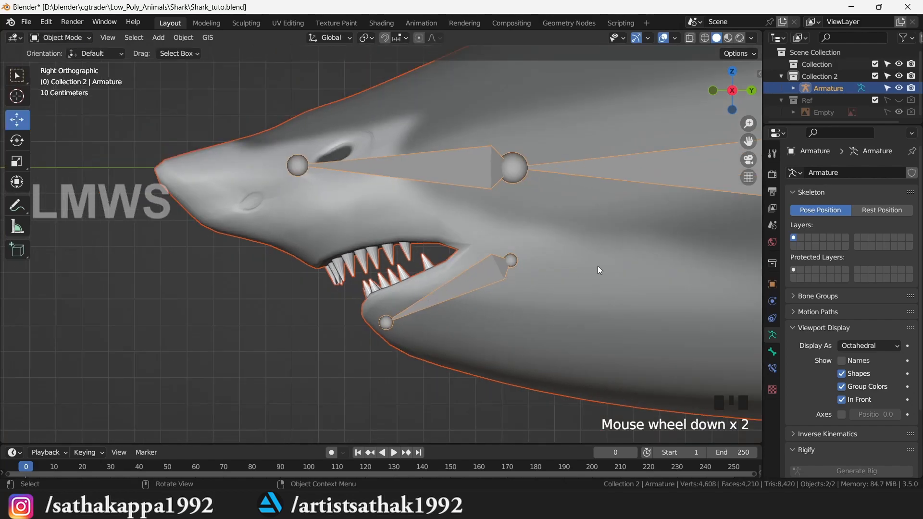
pyautogui.click(676, 309)
# - Preview the shark's Bone.010 weights in Weight Paint, then go back to Object Mode
pyautogui.click(62, 37)
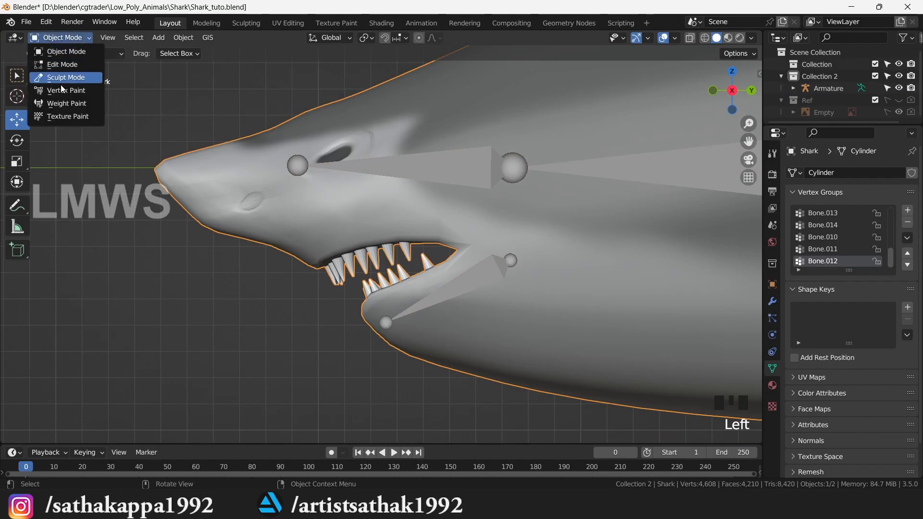
pyautogui.click(68, 103)
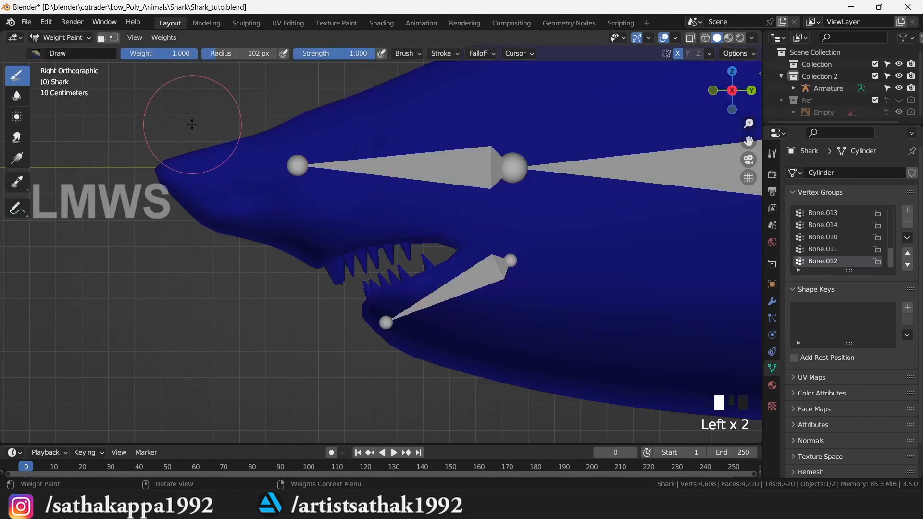
pyautogui.click(827, 238)
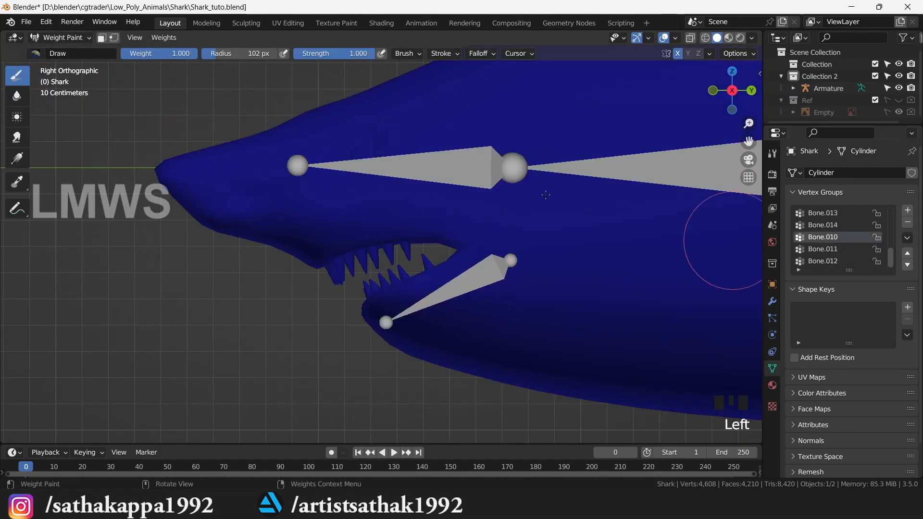
pyautogui.click(62, 37)
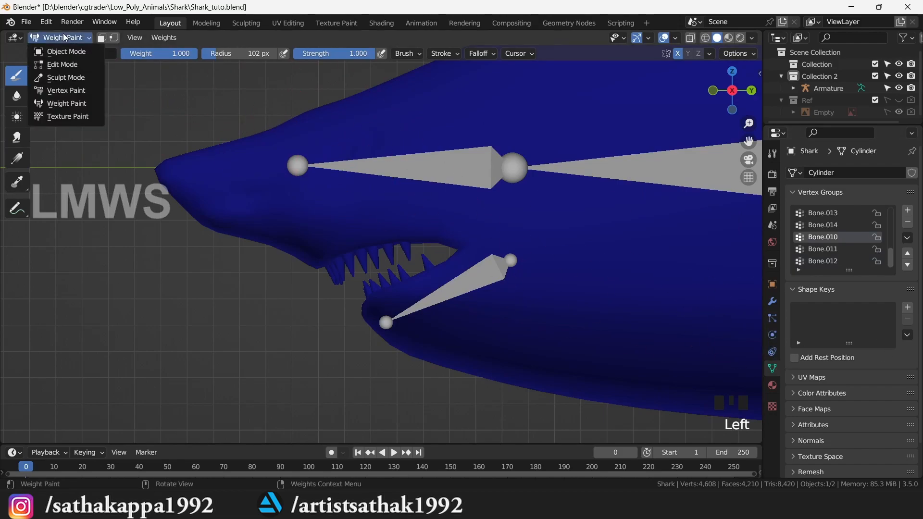
pyautogui.click(67, 49)
# - Turn on armature bone names, then show the shark's Bone.006 group weights in Weight Paint
pyautogui.click(491, 274)
pyautogui.click(841, 361)
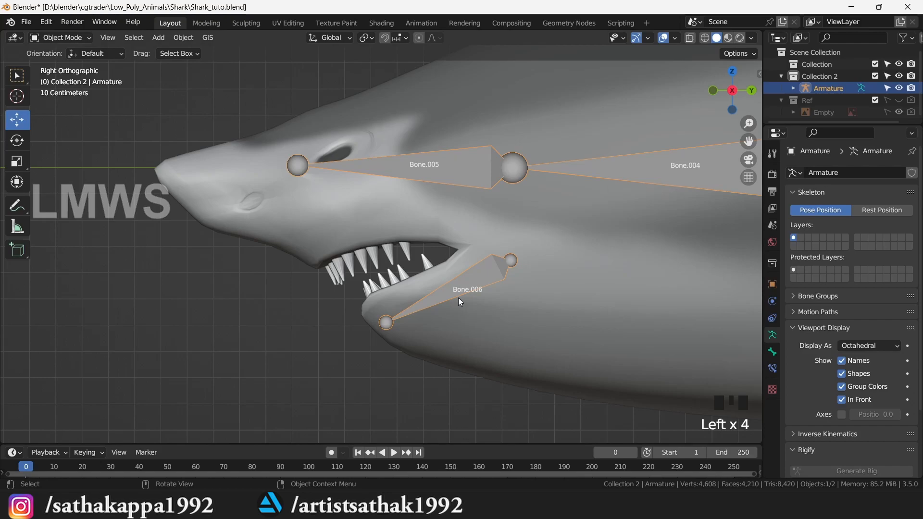
pyautogui.click(284, 170)
pyautogui.click(76, 39)
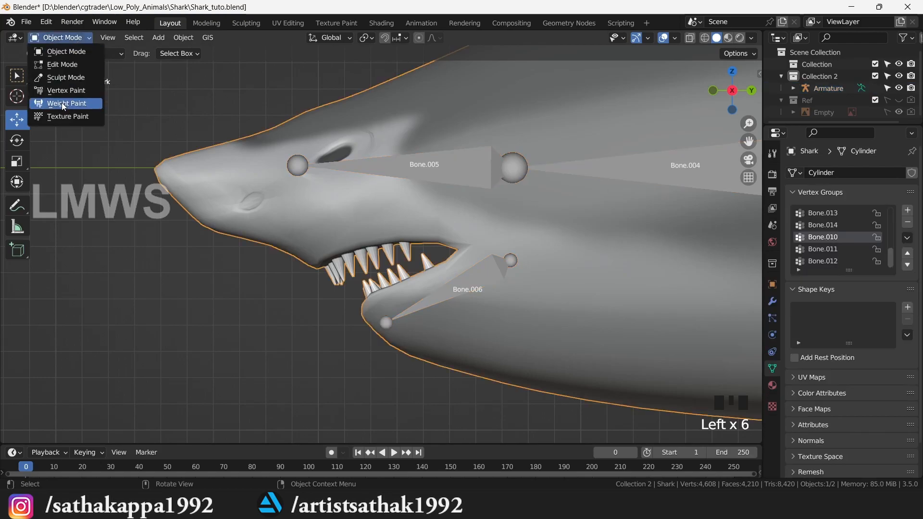
pyautogui.click(64, 91)
pyautogui.scroll(2, 486, 303)
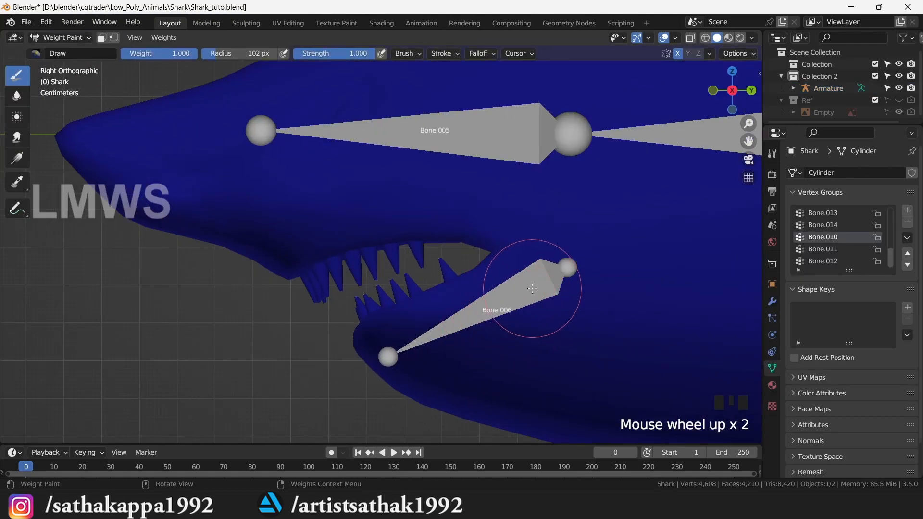
pyautogui.scroll(3, 843, 251)
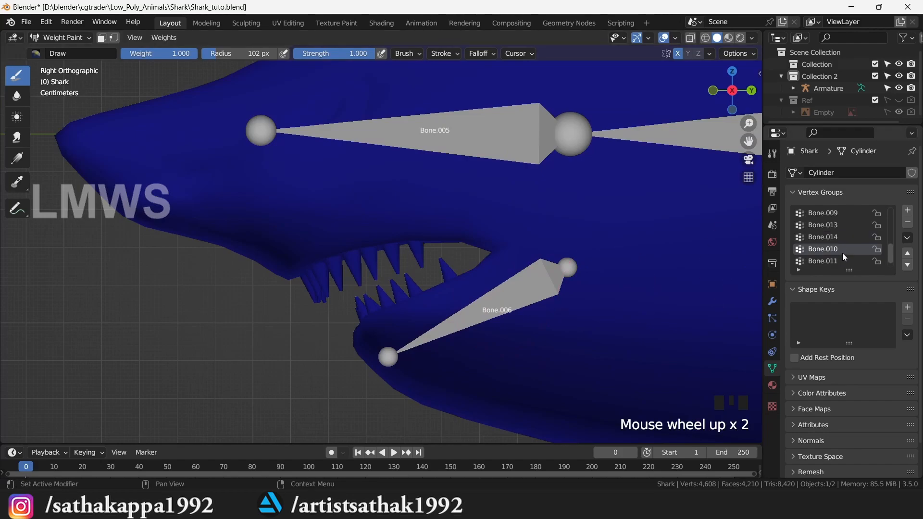
pyautogui.scroll(1, 831, 224)
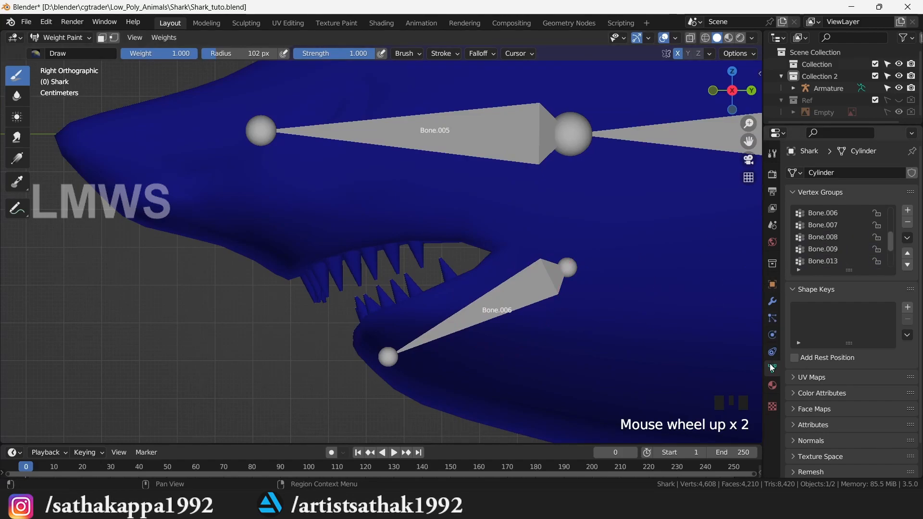
pyautogui.click(832, 213)
# - Turn off X mirror, undo a test dab, select the Bone.006 vertex group and save
pyautogui.scroll(-3, 504, 305)
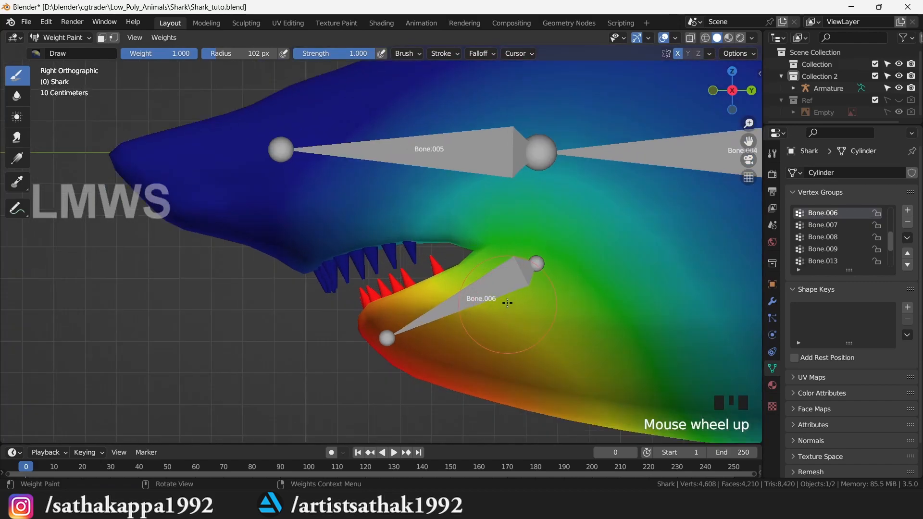
pyautogui.scroll(2, 450, 280)
pyautogui.moveTo(733, 92)
pyautogui.mouseDown()
pyautogui.moveTo(801, 67)
pyautogui.moveTo(753, 82)
pyautogui.moveTo(807, 83)
pyautogui.moveTo(738, 91)
pyautogui.mouseUp()
pyautogui.click(679, 55)
pyautogui.click(699, 110)
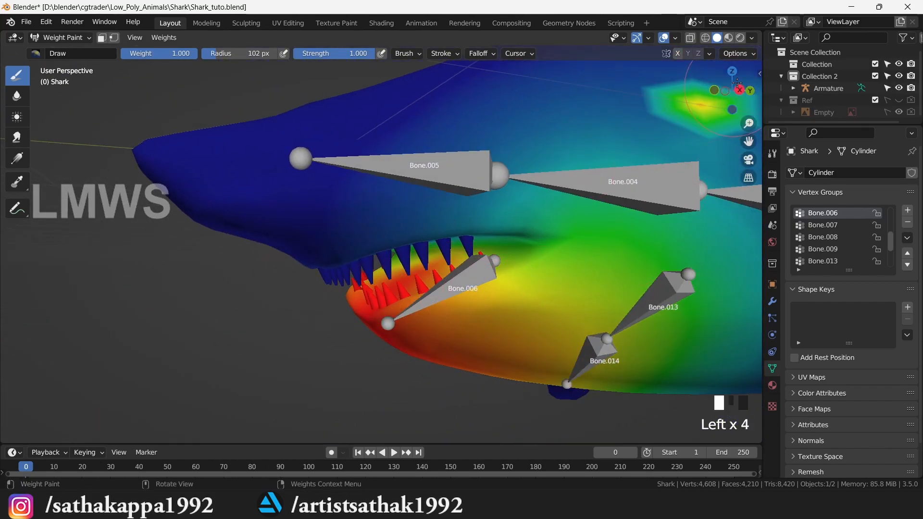
pyautogui.hotkey('ctrl', 'z')
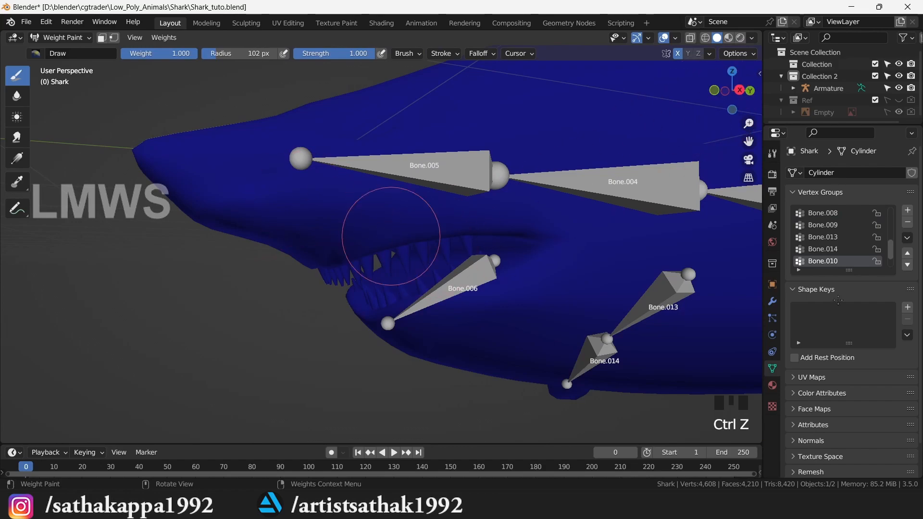
pyautogui.scroll(3, 835, 227)
pyautogui.click(839, 225)
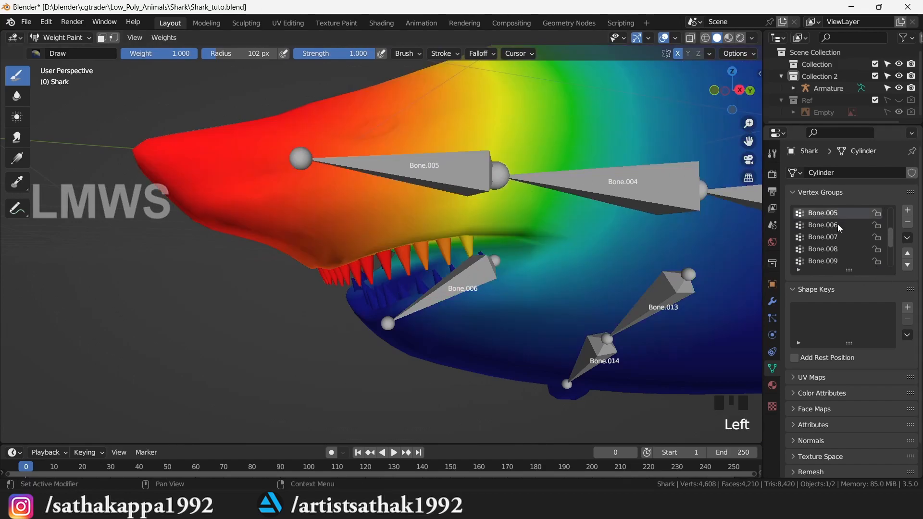
pyautogui.hotkey('ctrl', 's')
# - Switch X mirror off and line up a right side view of the shark's head
pyautogui.press('KP_3')
pyautogui.scroll(-3, 538, 271)
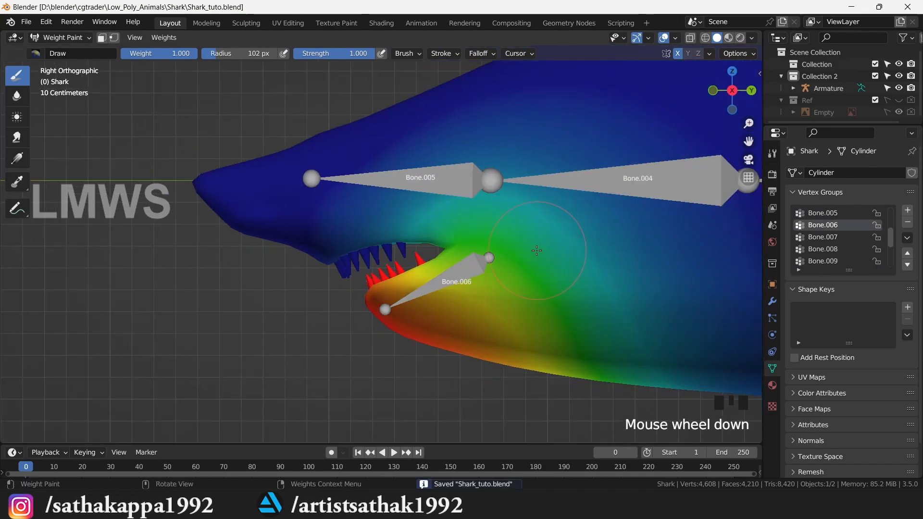
pyautogui.moveTo(735, 93); pyautogui.dragTo(671, 63)
pyautogui.click(679, 54)
pyautogui.scroll(5, 438, 230)
pyautogui.moveTo(731, 96); pyautogui.dragTo(710, 91)
pyautogui.scroll(-2, 485, 201)
pyautogui.scroll(1, 485, 202)
pyautogui.press('KP_3')
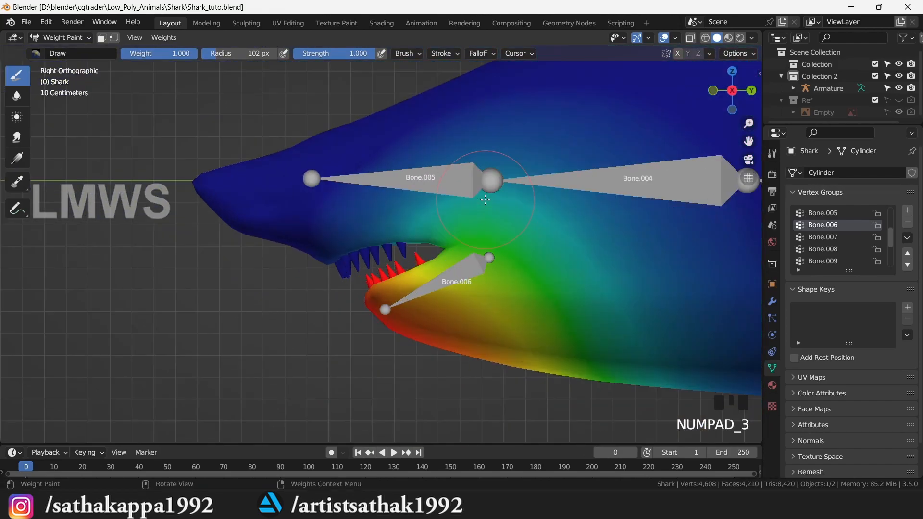
pyautogui.scroll(2, 485, 200)
# - Set the paint weight to 0.000, undo a first upper-head stroke, and re-enable X mirror
pyautogui.moveTo(185, 53); pyautogui.dragTo(103, 54)
pyautogui.moveTo(469, 185)
pyautogui.mouseDown()
pyautogui.moveTo(432, 135)
pyautogui.moveTo(350, 188)
pyautogui.mouseUp()
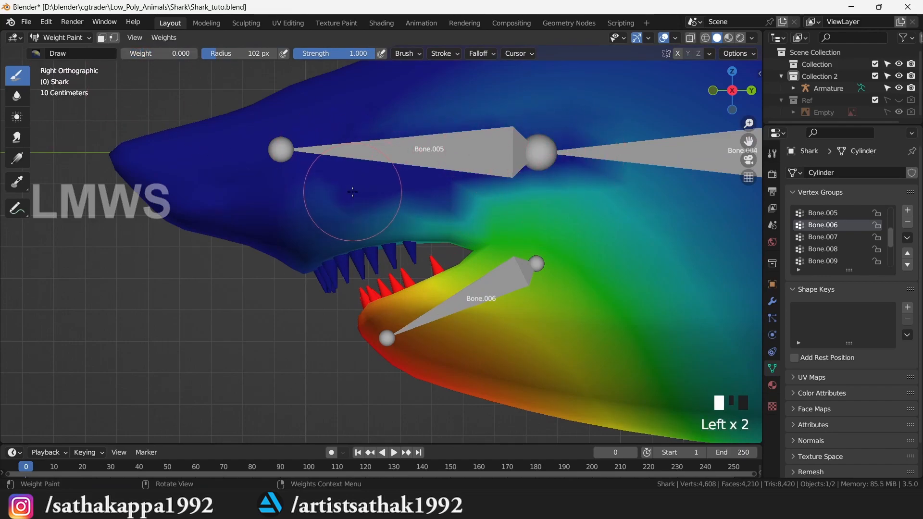
pyautogui.hotkey('ctrl', 'z')
pyautogui.click(678, 53)
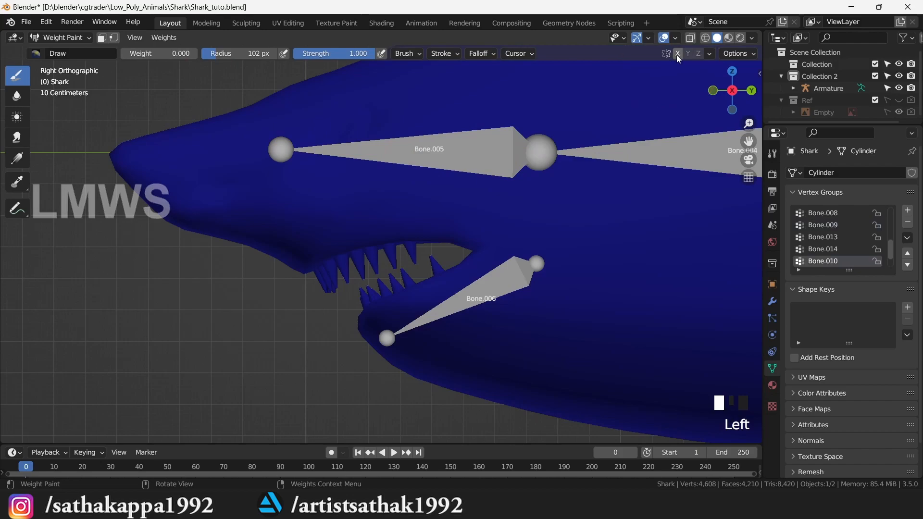
pyautogui.click(677, 55)
pyautogui.scroll(1, 846, 254)
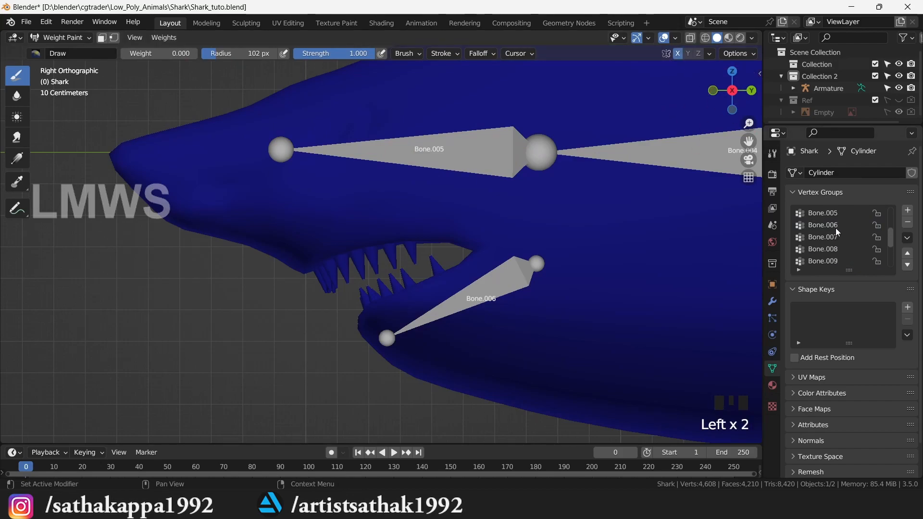
# - Make Bone.006 the active group and paint out its faint teal influence above the jaw
pyautogui.click(823, 225)
pyautogui.click(403, 176)
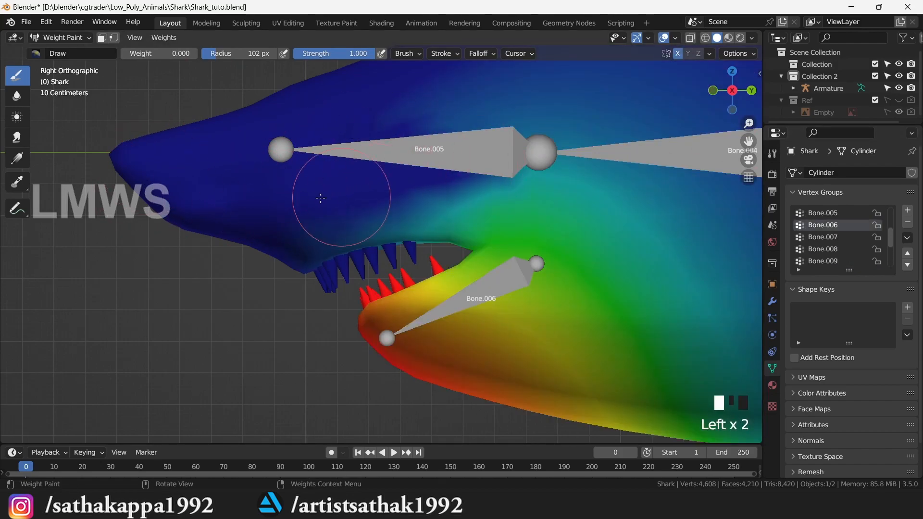
pyautogui.scroll(-2, 352, 136)
pyautogui.scroll(-3, 352, 136)
pyautogui.moveTo(452, 130)
pyautogui.mouseDown()
pyautogui.moveTo(576, 162)
pyautogui.moveTo(536, 154)
pyautogui.mouseUp()
# - Orbit around to the shark's other side to check the jaw weights, then save
pyautogui.moveTo(732, 70)
pyautogui.mouseDown()
pyautogui.moveTo(914, 72)
pyautogui.moveTo(919, 139)
pyautogui.mouseUp()
pyautogui.moveTo(221, 219); pyautogui.dragTo(335, 166)
pyautogui.moveTo(732, 90); pyautogui.dragTo(560, 161)
pyautogui.moveTo(724, 96)
pyautogui.mouseDown()
pyautogui.moveTo(731, 92)
pyautogui.moveTo(724, 96)
pyautogui.mouseUp()
pyautogui.scroll(4, 401, 295)
pyautogui.hotkey('ctrl', 's')
# - Paint zero weight over the upper head again and save the file
pyautogui.scroll(-2, 524, 268)
pyautogui.moveTo(462, 121)
pyautogui.mouseDown()
pyautogui.moveTo(704, 192)
pyautogui.moveTo(742, 139)
pyautogui.moveTo(551, 224)
pyautogui.mouseUp()
pyautogui.scroll(-4, 551, 225)
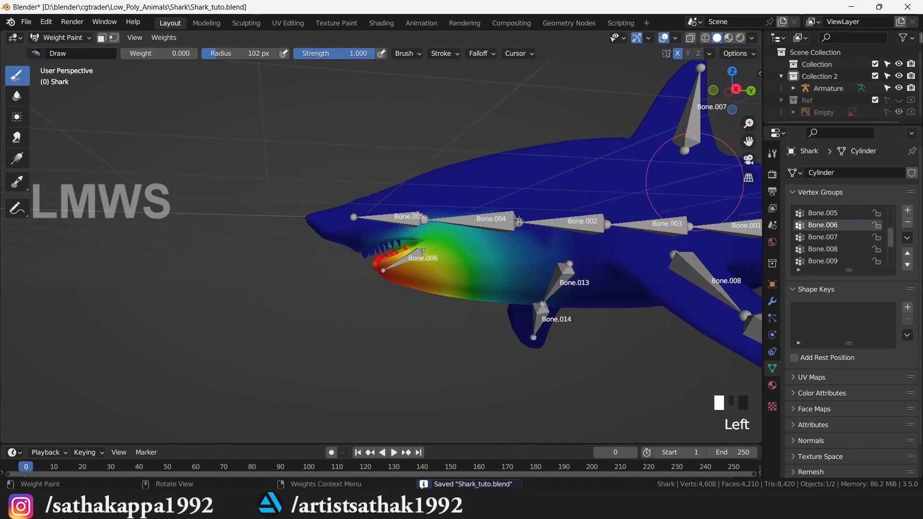
pyautogui.hotkey('ctrl', 's')
# - Display the Bone.005 group's head weights, orbit to inspect them, and save
pyautogui.scroll(4, 488, 250)
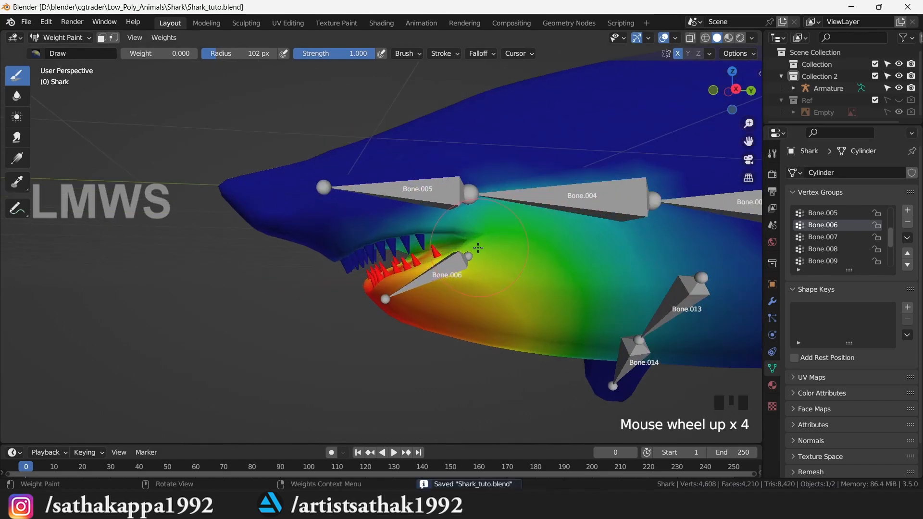
pyautogui.click(823, 213)
pyautogui.scroll(4, 558, 212)
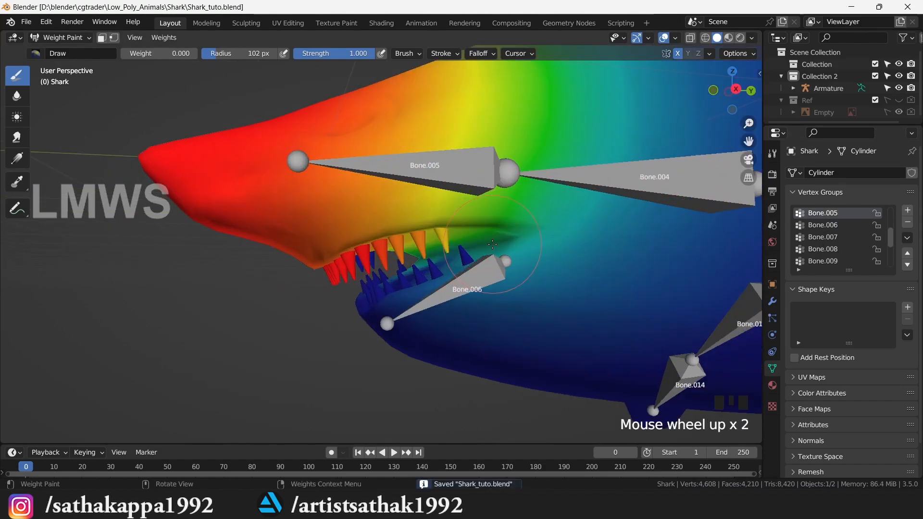
pyautogui.moveTo(741, 94)
pyautogui.mouseDown()
pyautogui.moveTo(784, 79)
pyautogui.moveTo(735, 94)
pyautogui.mouseUp()
pyautogui.hotkey('ctrl', 's')
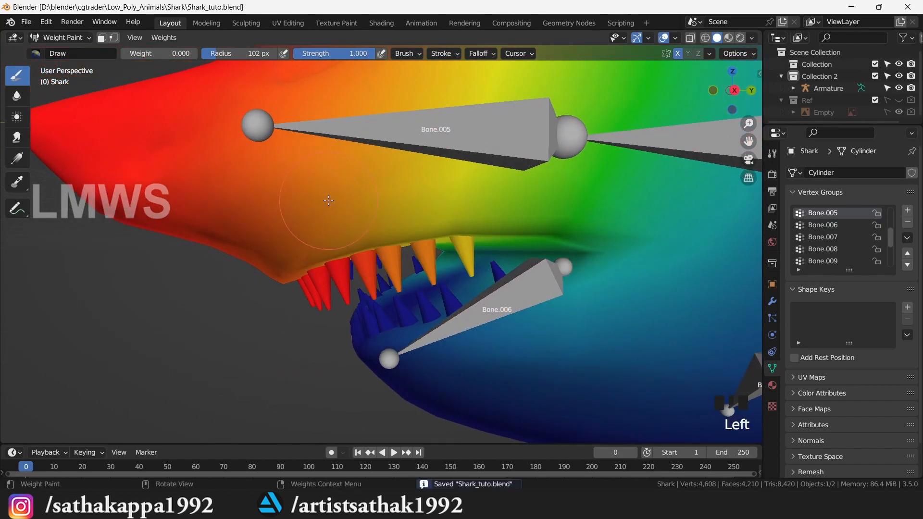
# - Review the shark from a right side view and a perspective orbit
pyautogui.press('KP_3')
pyautogui.scroll(-2, 320, 197)
pyautogui.scroll(-6, 320, 197)
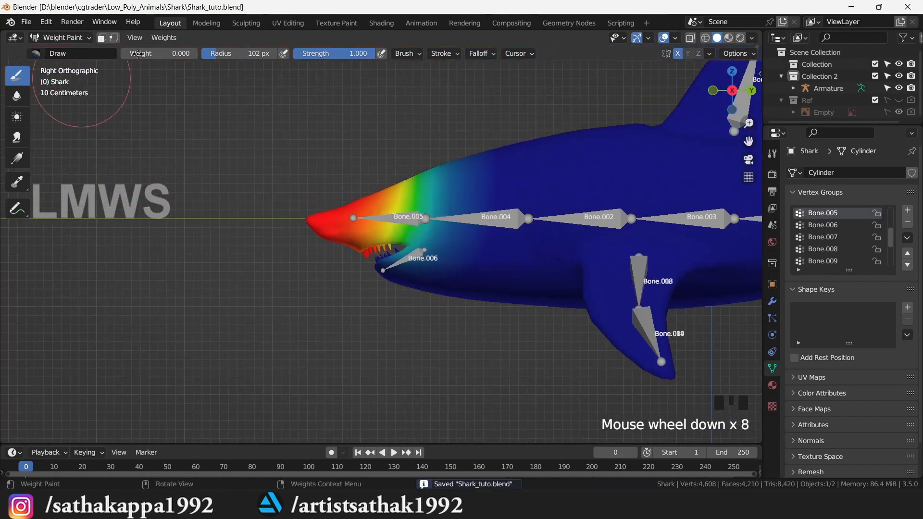
pyautogui.click(61, 38)
pyautogui.moveTo(732, 91); pyautogui.dragTo(721, 97)
pyautogui.scroll(5, 849, 228)
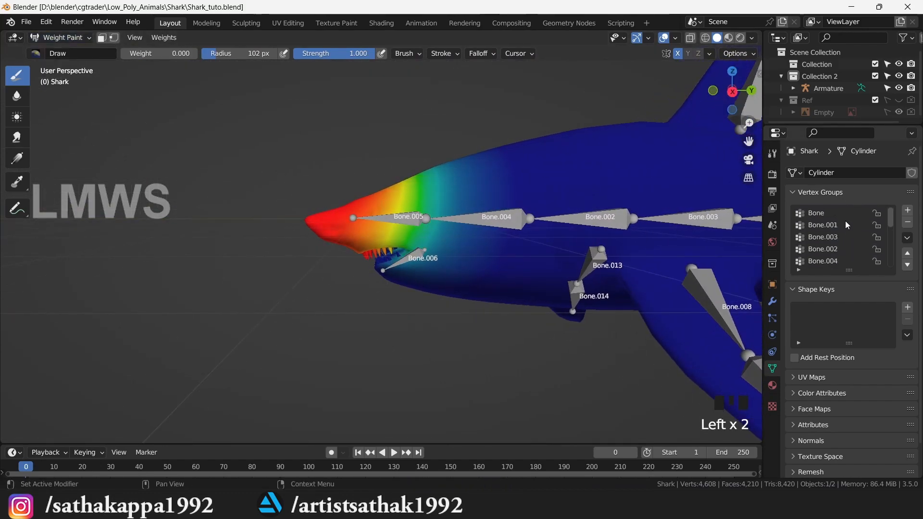
# - Check the body bones' weights: Bone, Bone.001, Bone.003, Bone.002 and Bone.004
pyautogui.click(832, 216)
pyautogui.scroll(-4, 391, 206)
pyautogui.scroll(1, 392, 206)
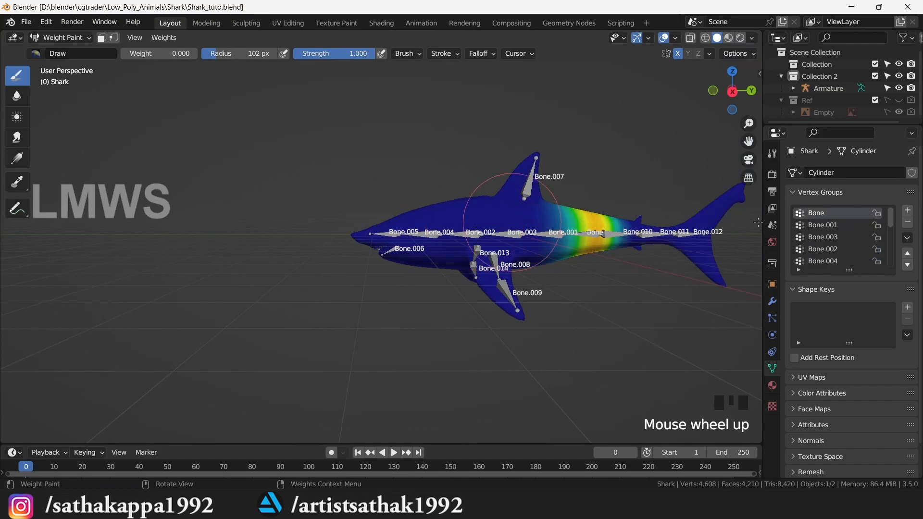
pyautogui.click(835, 227)
pyautogui.click(834, 242)
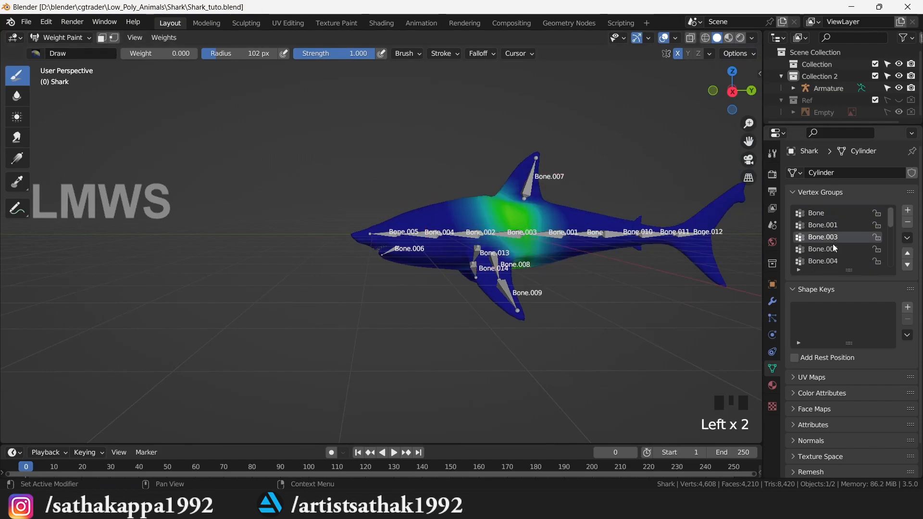
pyautogui.click(835, 250)
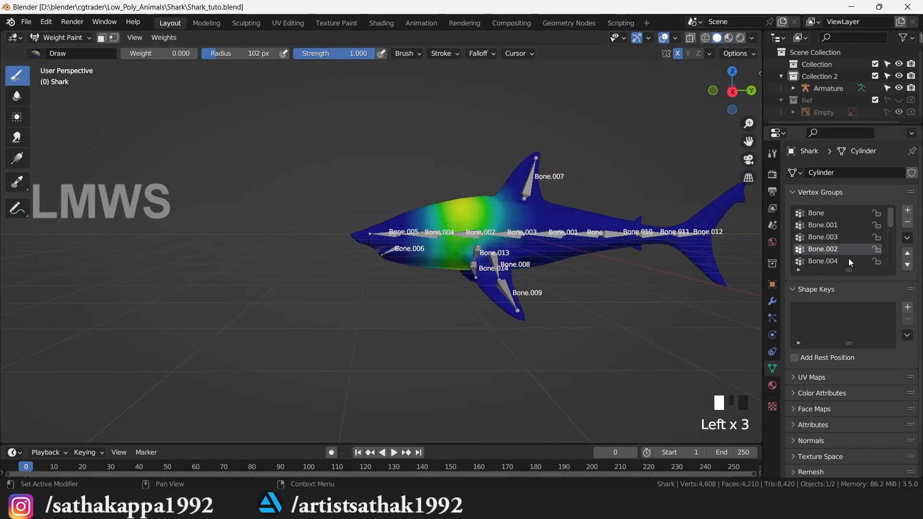
pyautogui.click(838, 259)
# - Check Bone.005 (head), Bone.006 (jaw), Bone.007 (dorsal fin) and Bone.008 (side fin), with X mirror off
pyautogui.scroll(-1, 838, 263)
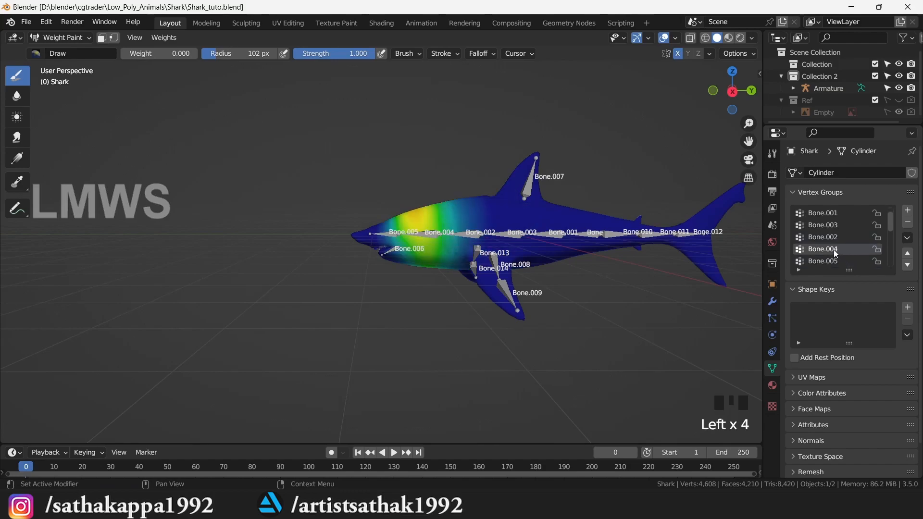
pyautogui.click(834, 260)
pyautogui.scroll(-3, 837, 259)
pyautogui.click(834, 239)
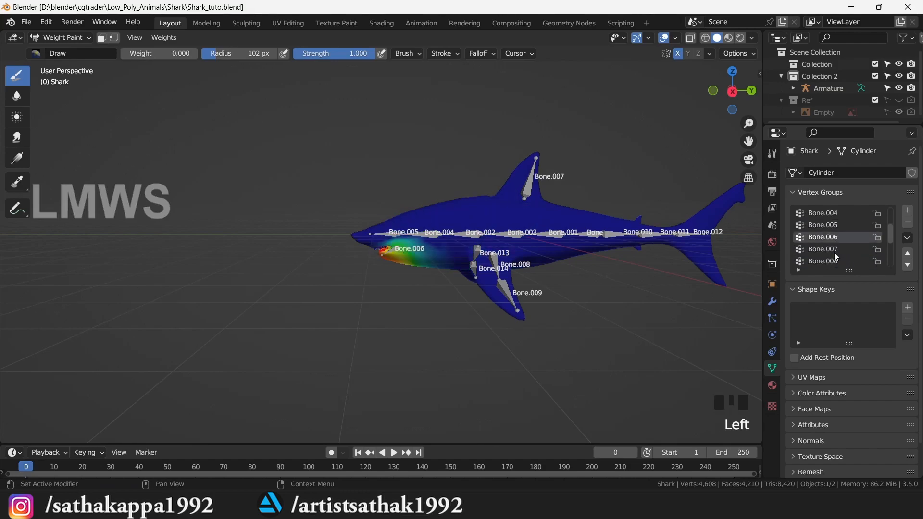
pyautogui.click(834, 252)
pyautogui.click(835, 261)
pyautogui.moveTo(731, 89); pyautogui.dragTo(748, 113)
pyautogui.click(678, 55)
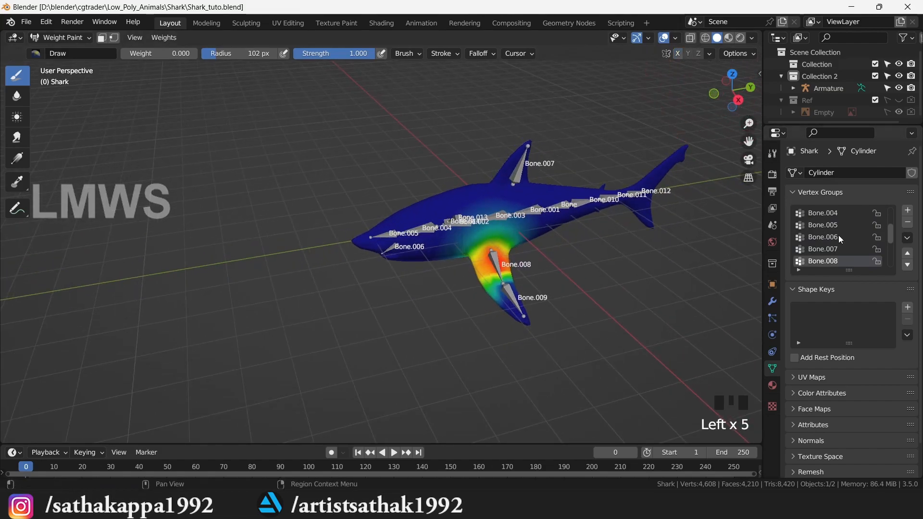
# - Check the fin bones Bone.009, Bone.013 and Bone.014 from both sides of the shark
pyautogui.scroll(-3, 839, 240)
pyautogui.click(834, 238)
pyautogui.click(836, 250)
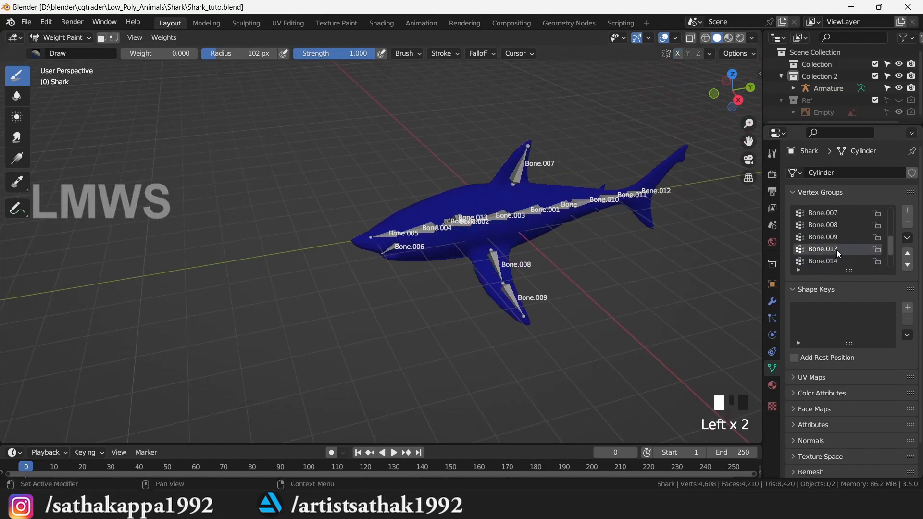
pyautogui.moveTo(732, 92); pyautogui.dragTo(791, 121)
pyautogui.scroll(1, 474, 304)
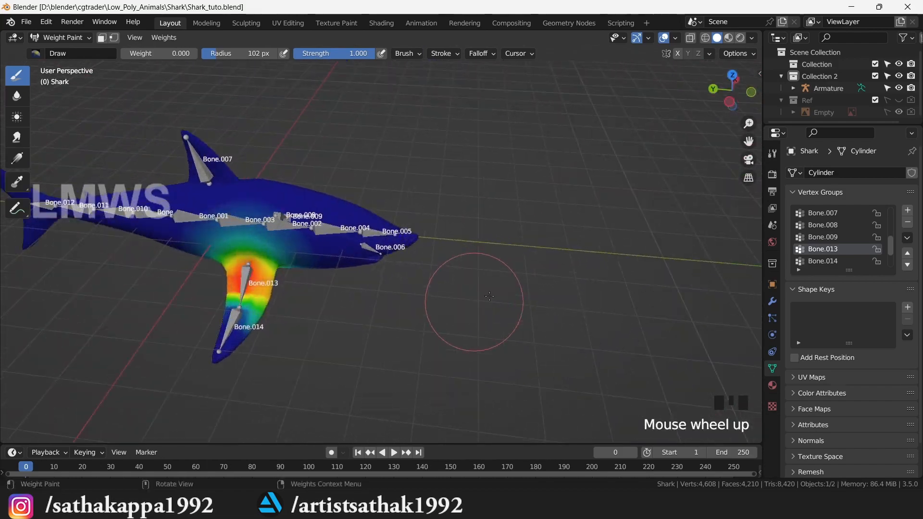
pyautogui.scroll(-2, 839, 242)
pyautogui.click(835, 238)
# - Check the tail bones Bone.010, Bone.011 and Bone.012, then save Shark_tuto.blend
pyautogui.click(833, 250)
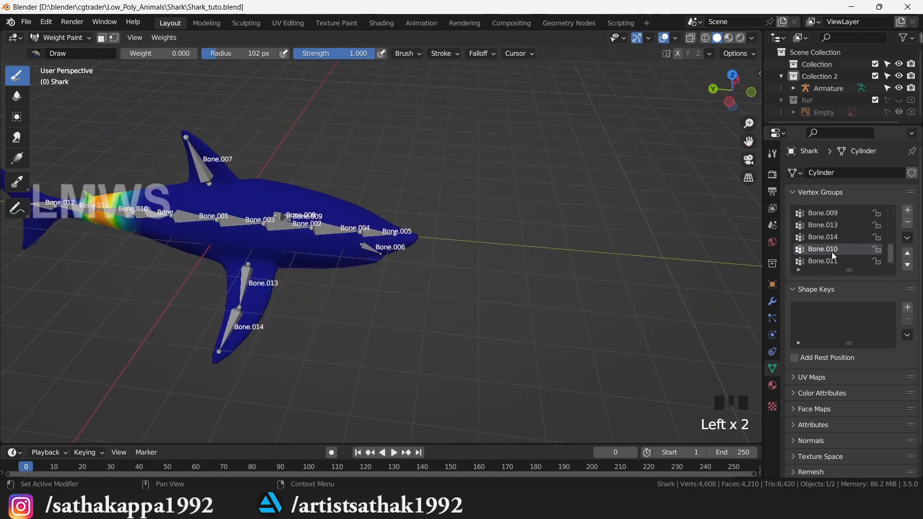
pyautogui.click(831, 261)
pyautogui.scroll(-1, 837, 254)
pyautogui.click(833, 261)
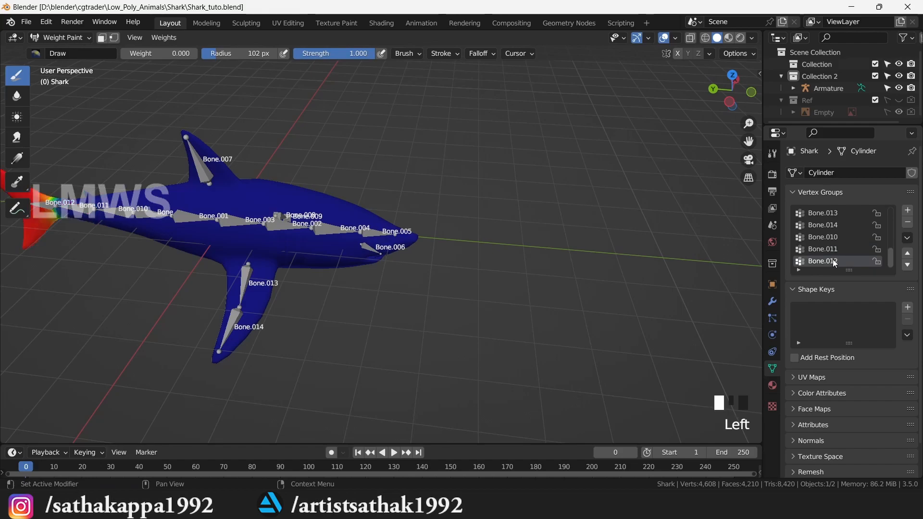
pyautogui.scroll(-4, 523, 261)
pyautogui.scroll(1, 523, 261)
pyautogui.moveTo(732, 92); pyautogui.dragTo(716, 125)
pyautogui.hotkey('ctrl', 's')
# - Switch the shark to Object Mode, deselect it, and orbit to inspect the rig
pyautogui.click(61, 38)
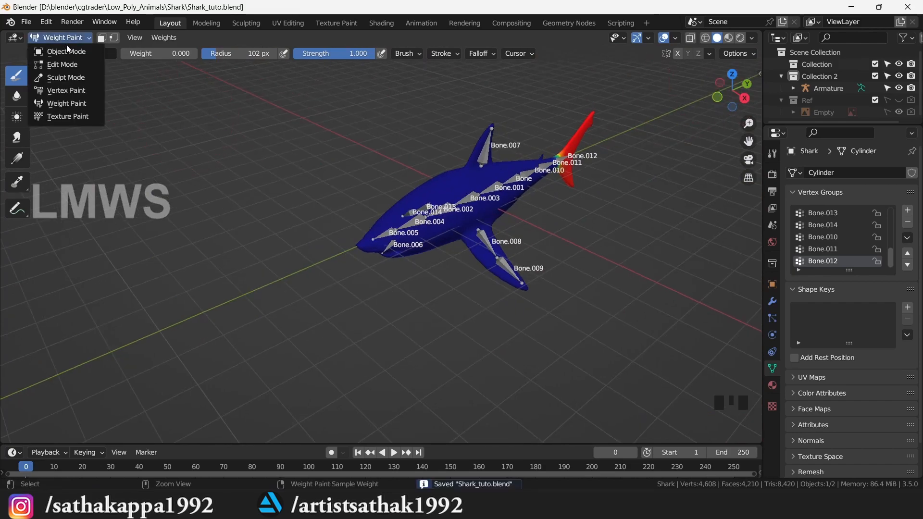
pyautogui.click(67, 46)
pyautogui.scroll(5, 445, 287)
pyautogui.click(523, 294)
pyautogui.scroll(-3, 523, 294)
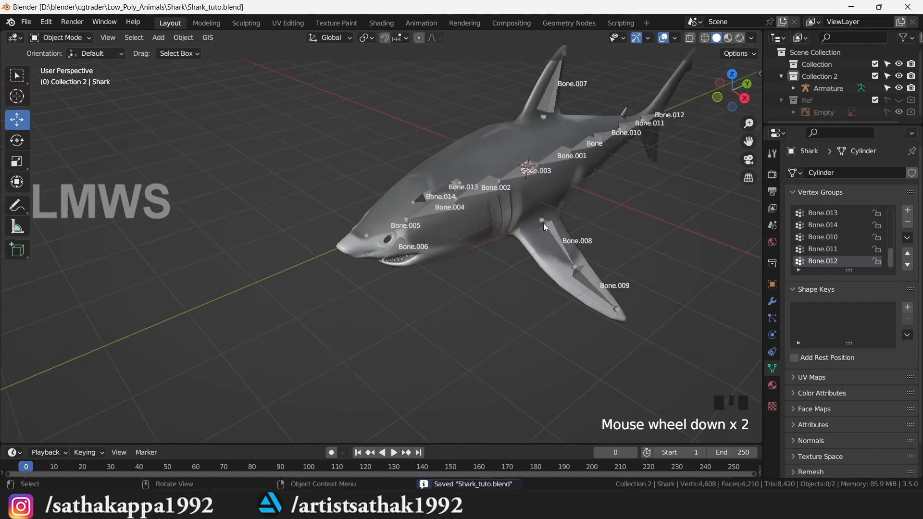
pyautogui.moveTo(730, 102); pyautogui.dragTo(736, 81)
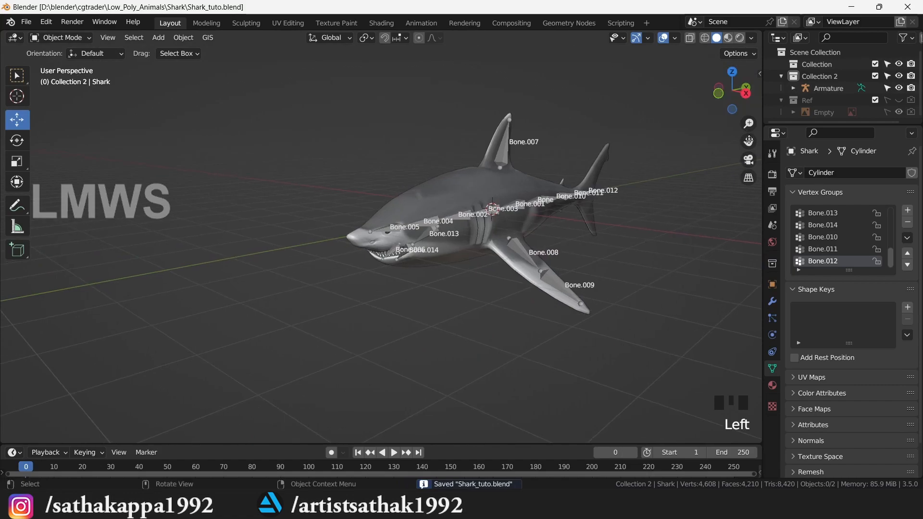
pyautogui.scroll(2, 603, 247)
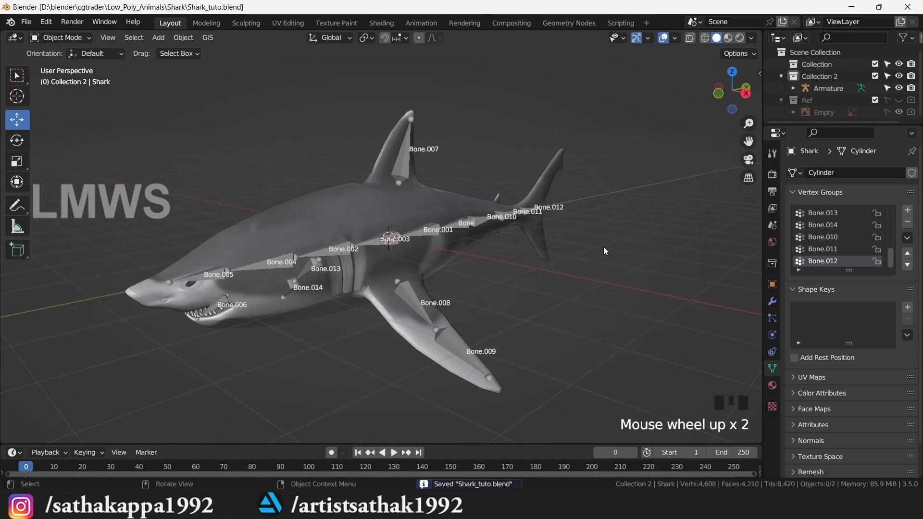